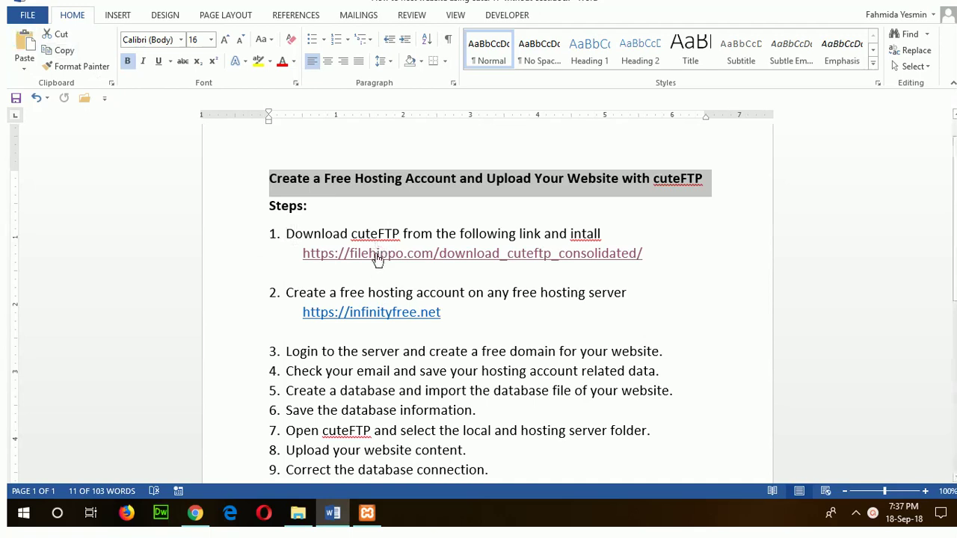
Open the FileHippo cuteFTP download link from the Word steps document in Chrome.
click(373, 258)
key(alt+Tab)
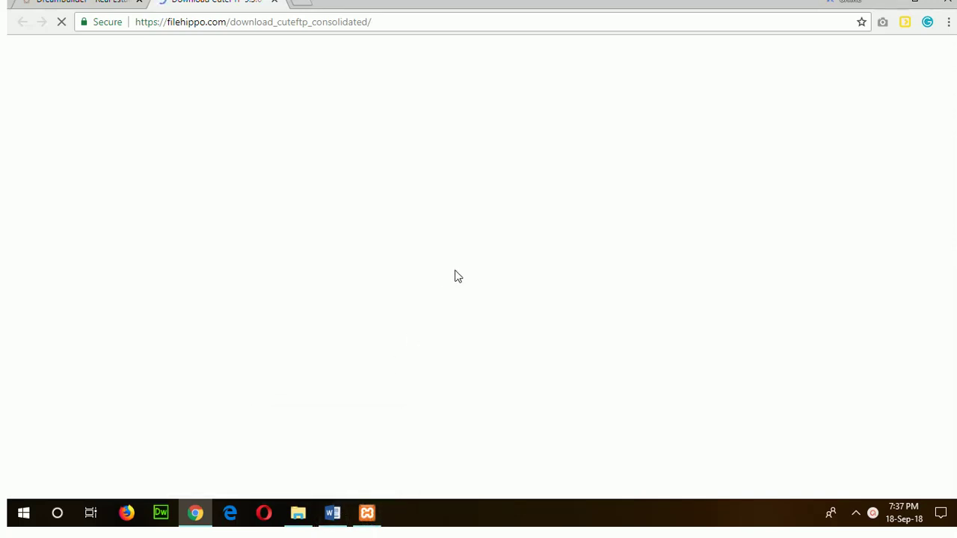
Let the FileHippo CuteFTP consolidated 9.3.0 page finish loading in Chrome, then return to Word.
click(333, 513)
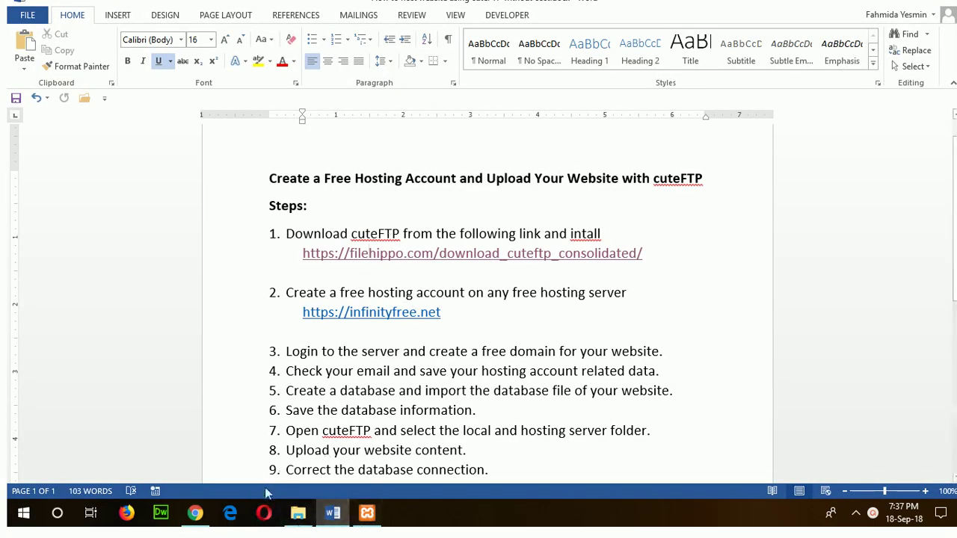
click(194, 513)
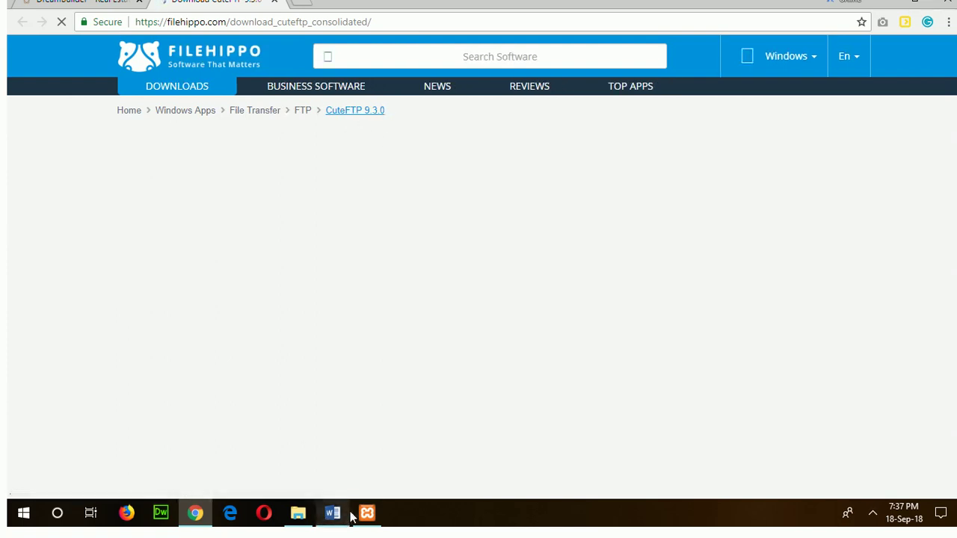
mouse_move(354, 516)
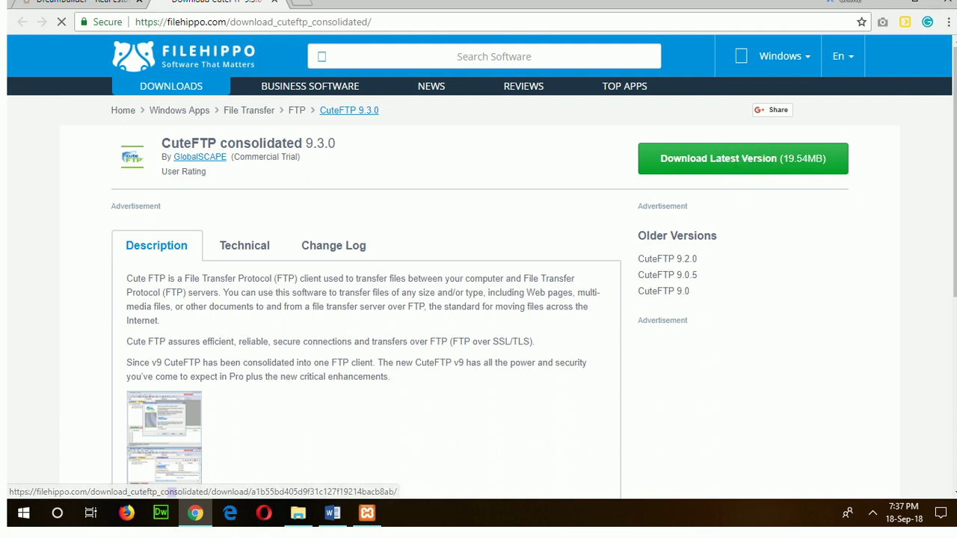
click(332, 513)
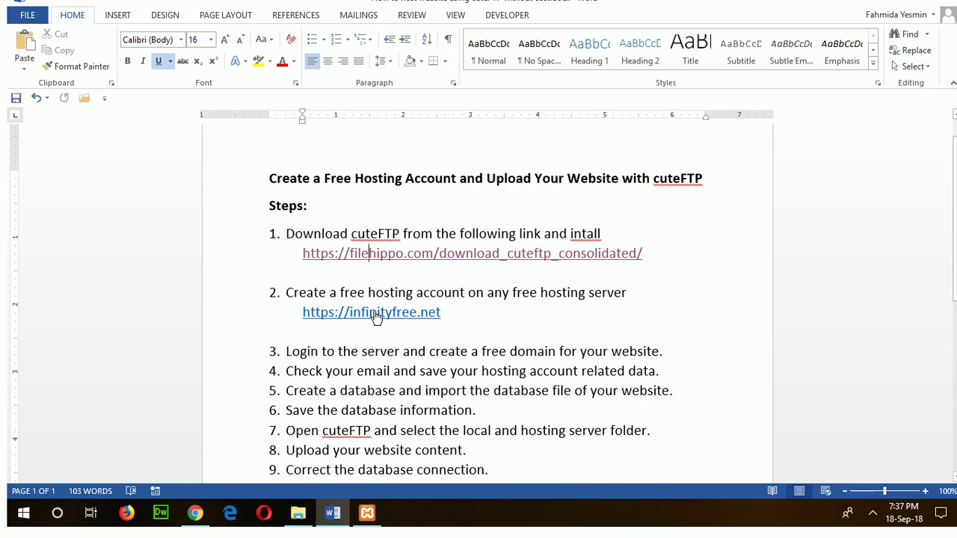
Copy the infinityfree.net hyperlink from step 2 of the Word document.
ctrl+click(377, 314)
drag(451, 314, 301, 313)
right_click(317, 314)
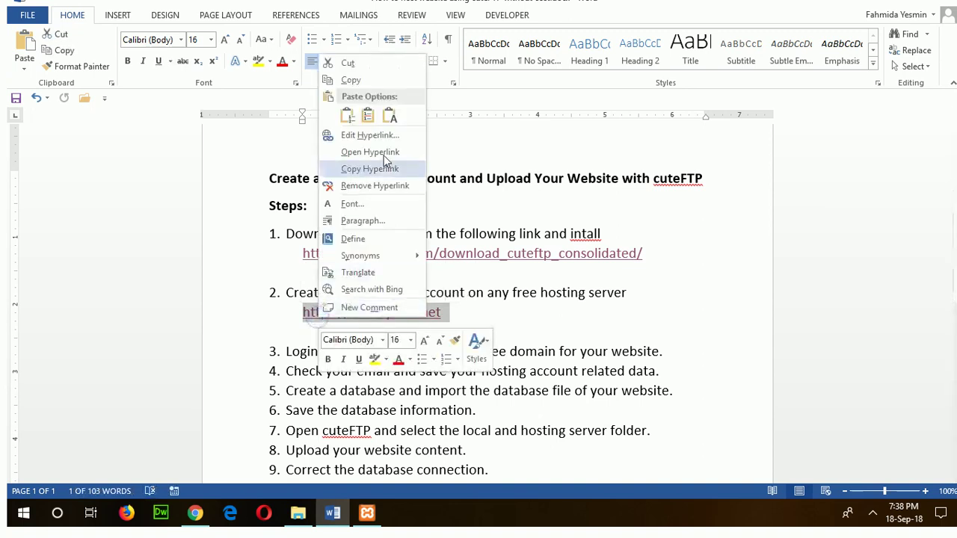
click(367, 80)
click(195, 512)
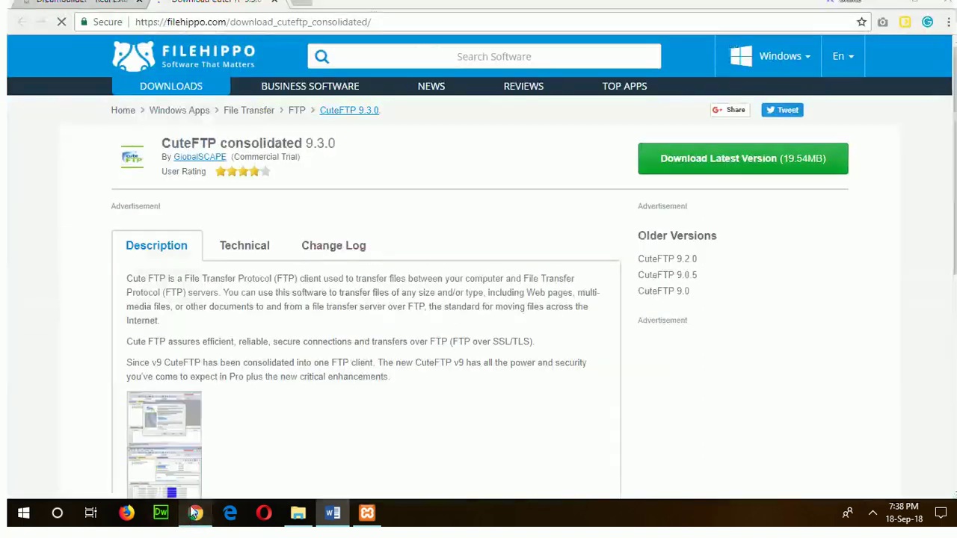
click(303, 3)
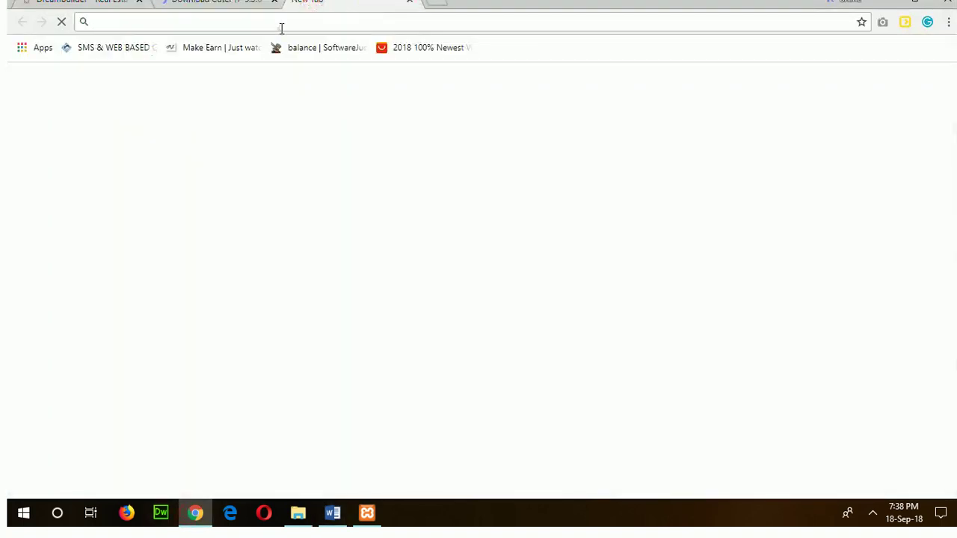
right_click(281, 28)
click(327, 123)
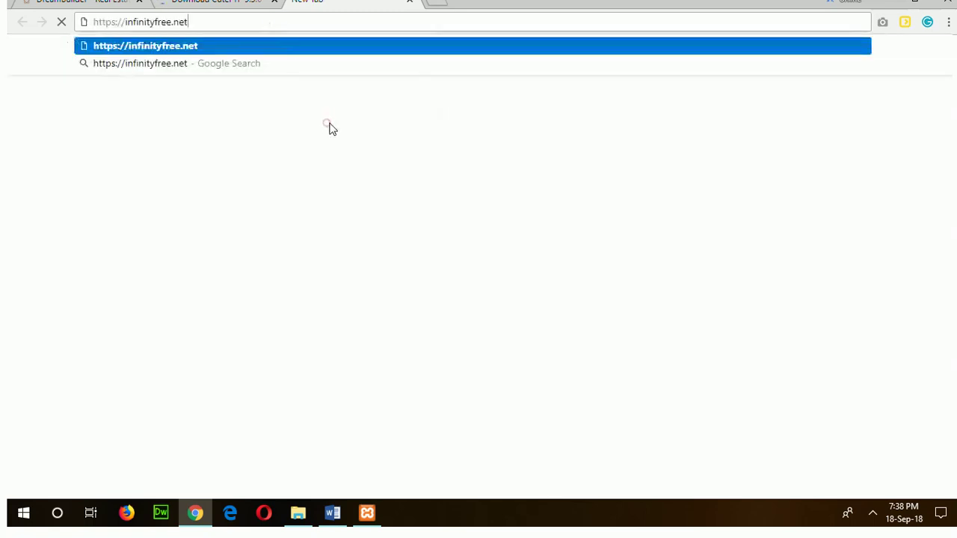
Load infinityfree.net and go to its Sign Up Now registration page.
key(Return)
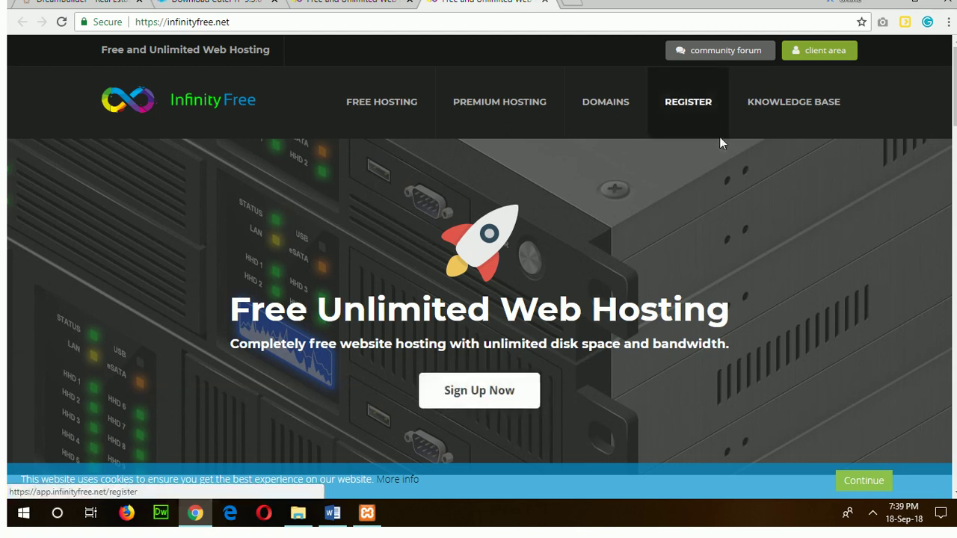
click(481, 409)
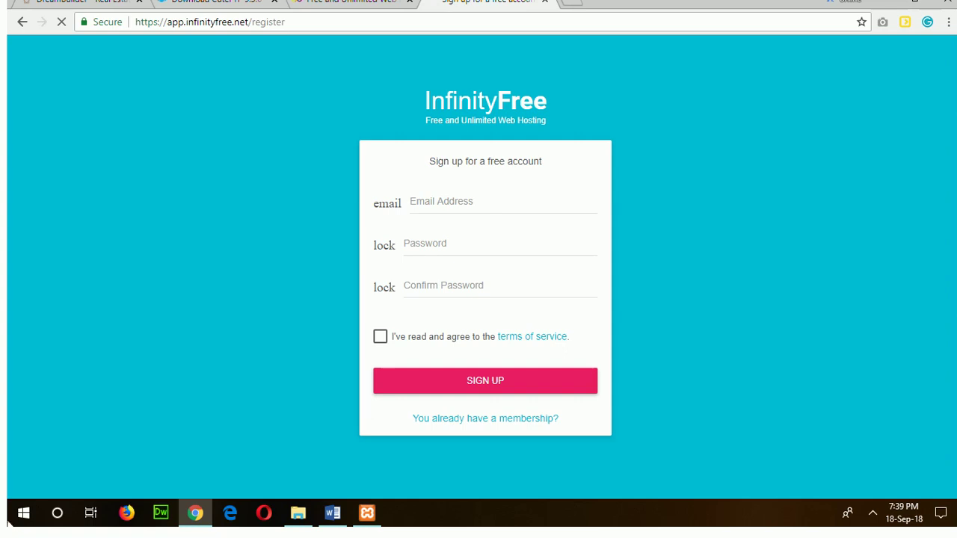
Enter the account e-mail, password and matching confirmation, then tick the reCAPTCHA checkbox.
click(441, 202)
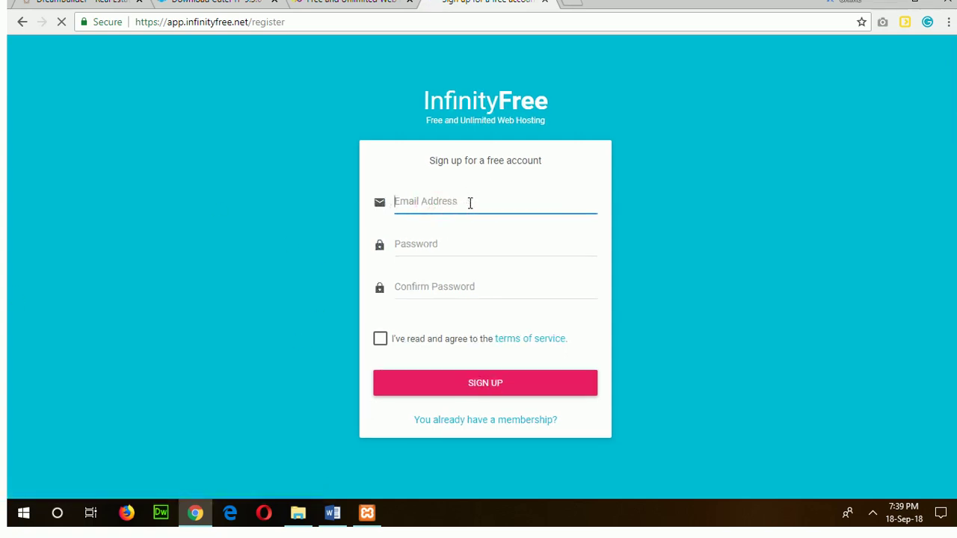
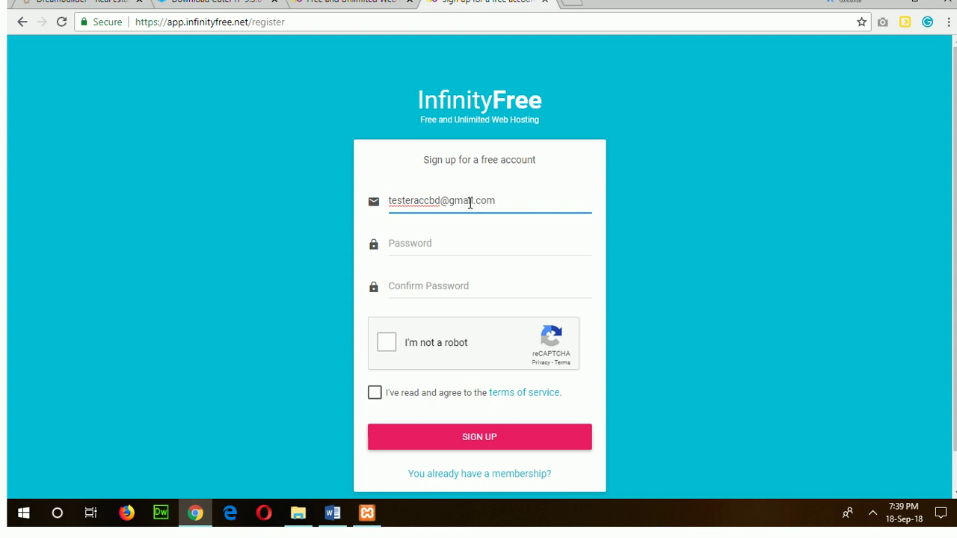
click(446, 249)
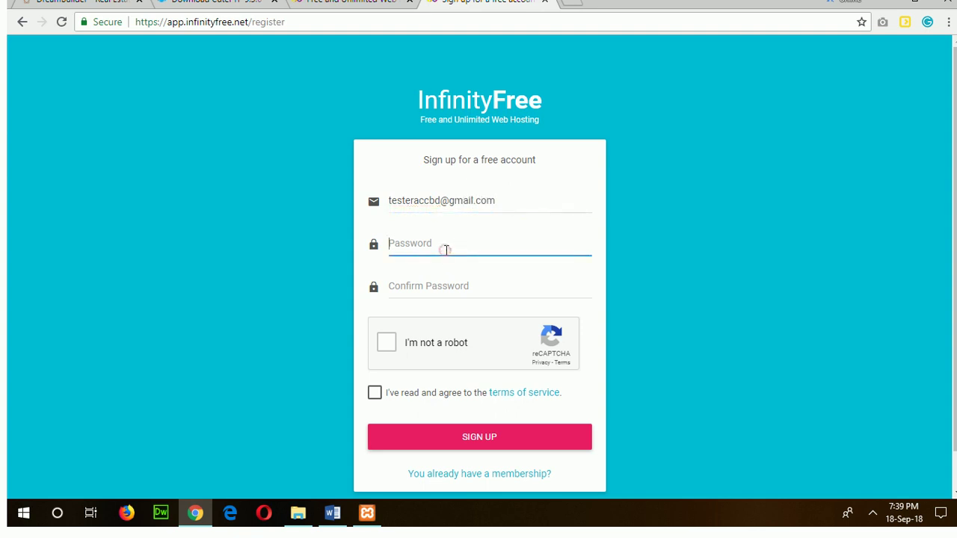
text(••)
click(458, 287)
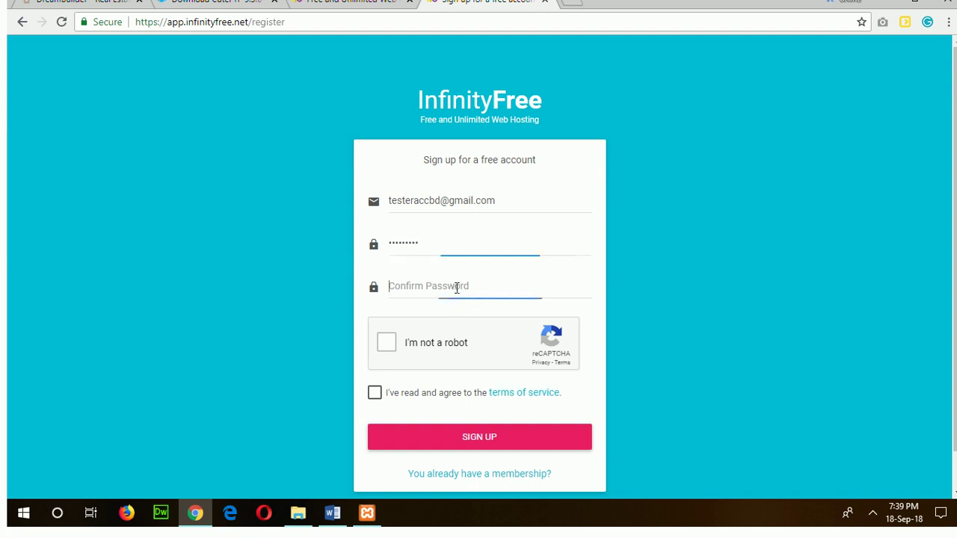
text(•)
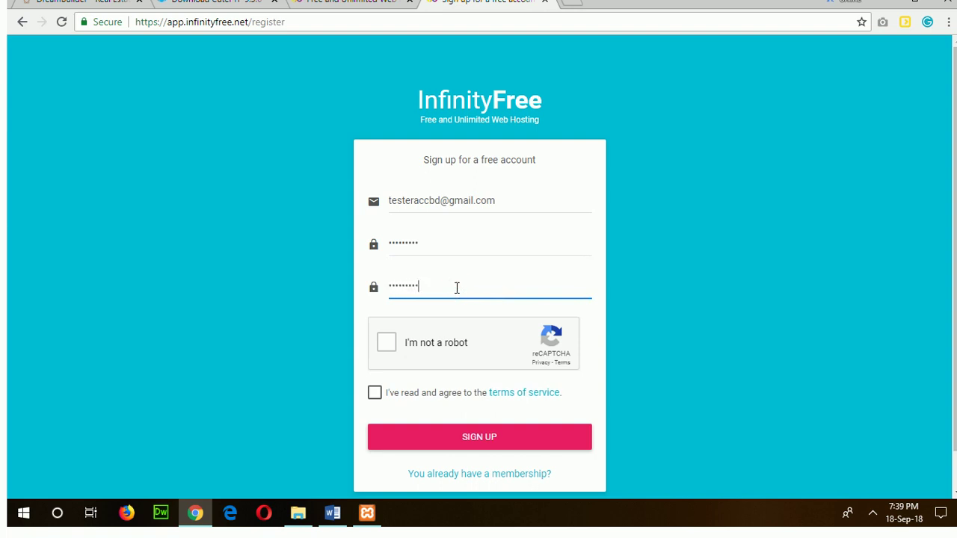
click(386, 343)
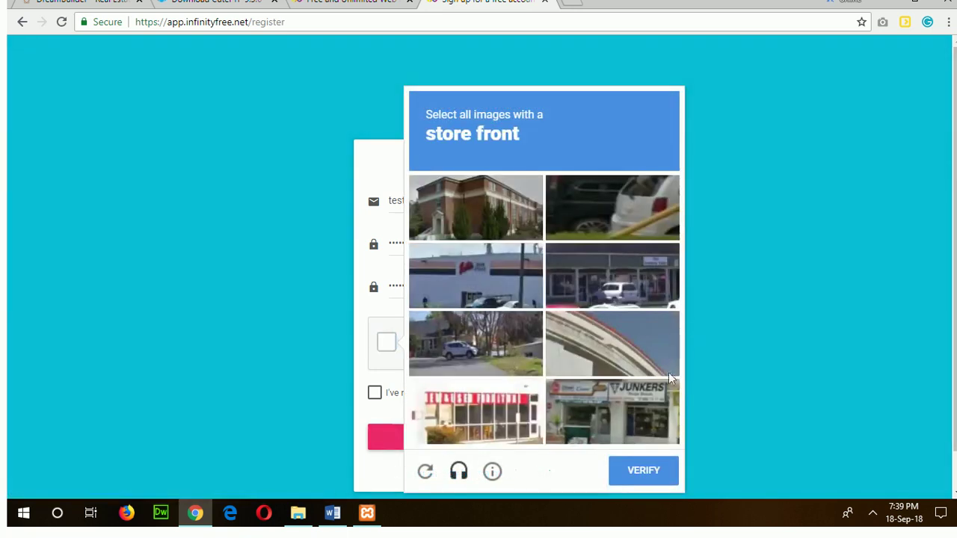
Select the three store-front images and verify, accept the terms of service, and sign up.
click(655, 419)
click(477, 411)
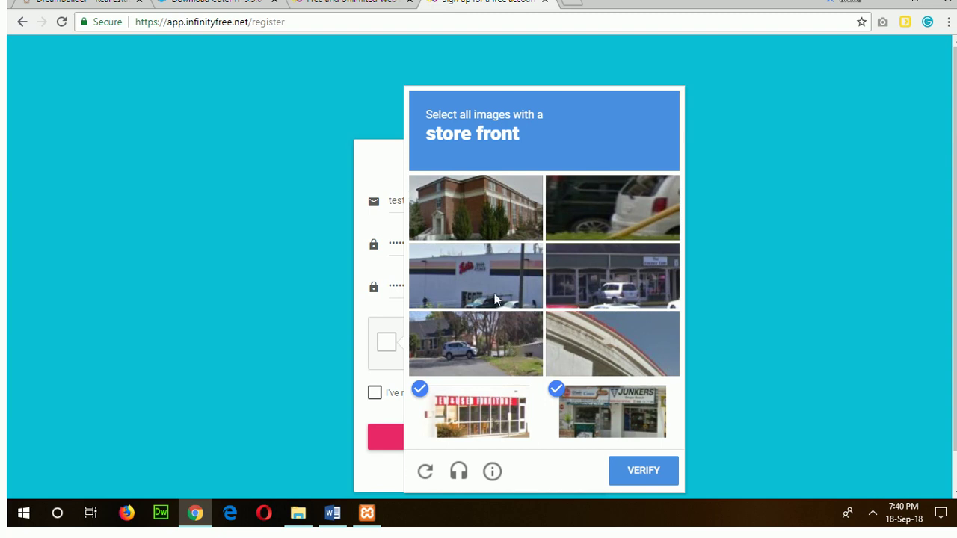
click(496, 275)
click(629, 477)
click(375, 393)
click(479, 440)
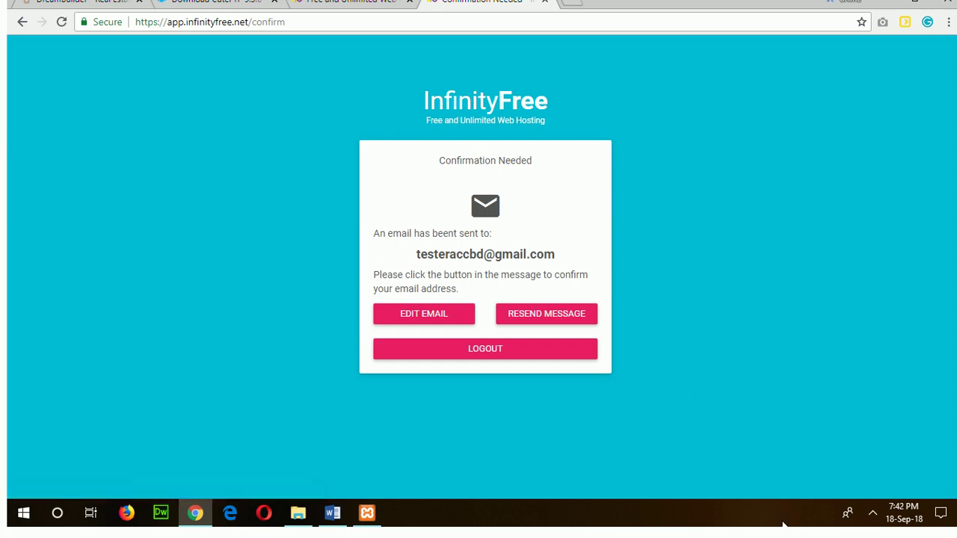
Go to gmail.com in a new tab and switch the sign-in page to English (United States).
click(574, 5)
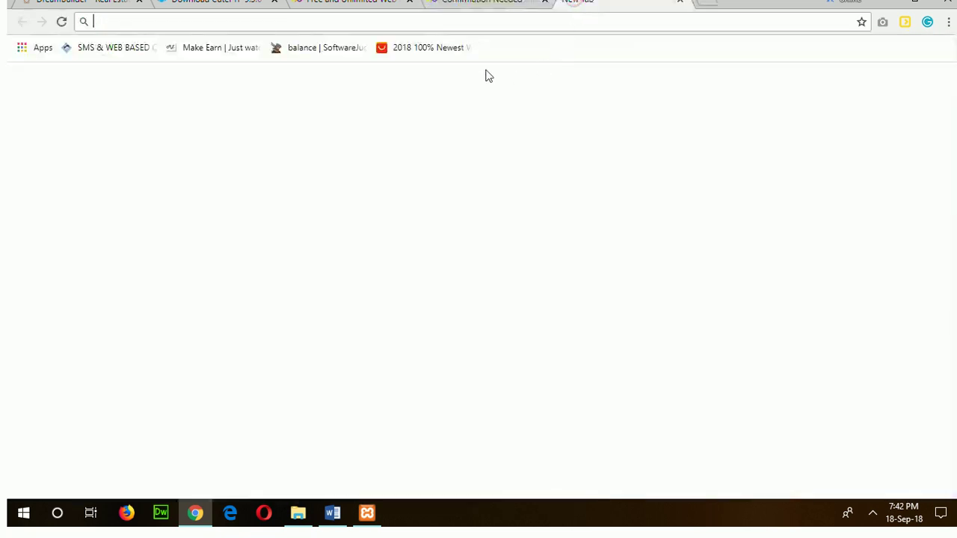
text(gmail.)
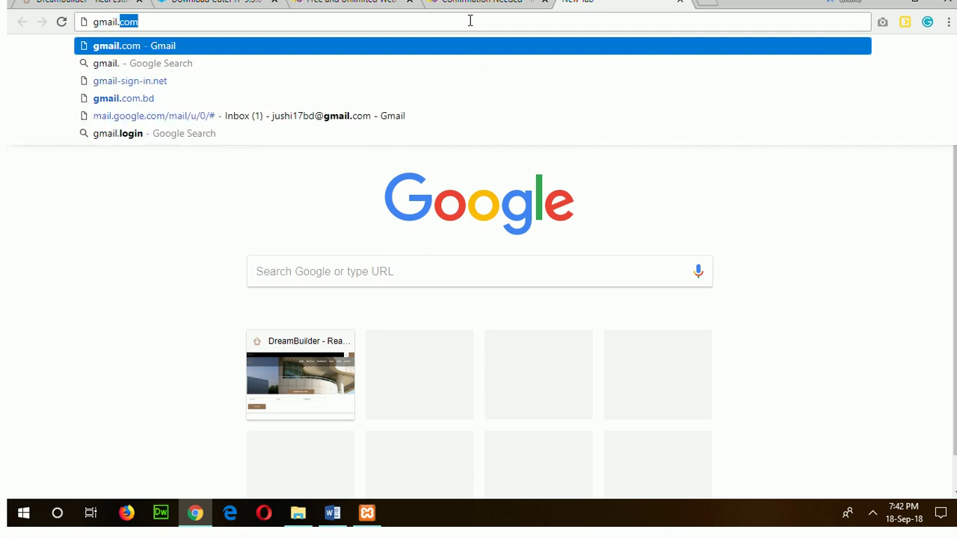
key(Return)
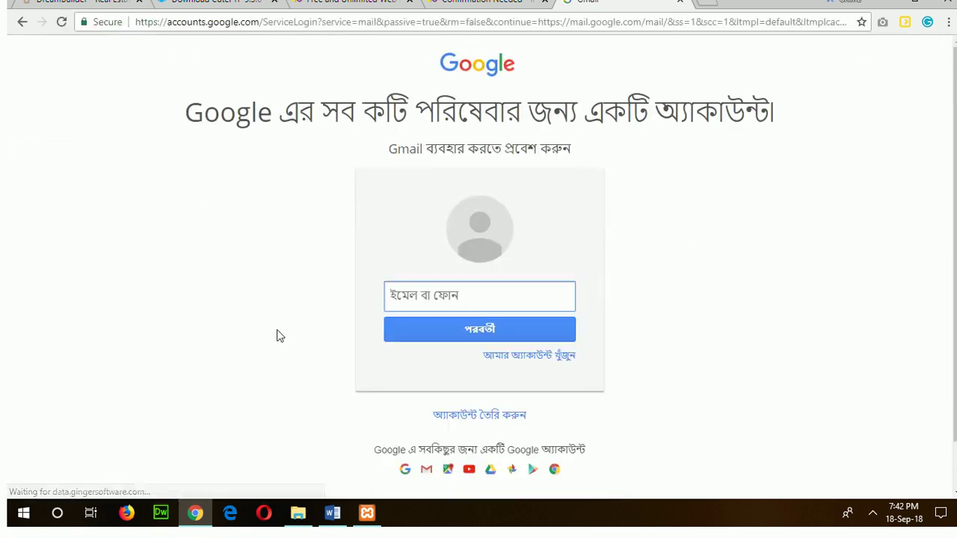
scroll(823, 426, down, 1)
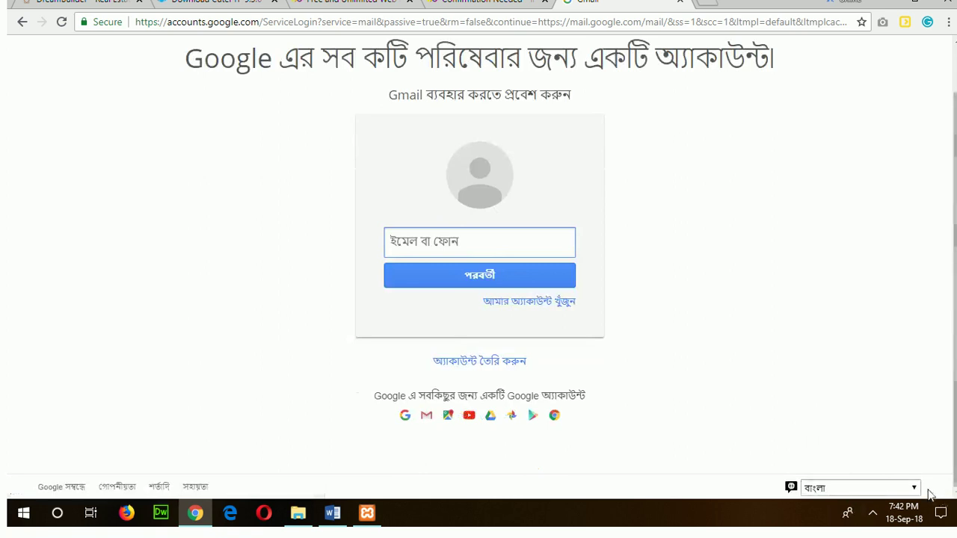
click(915, 487)
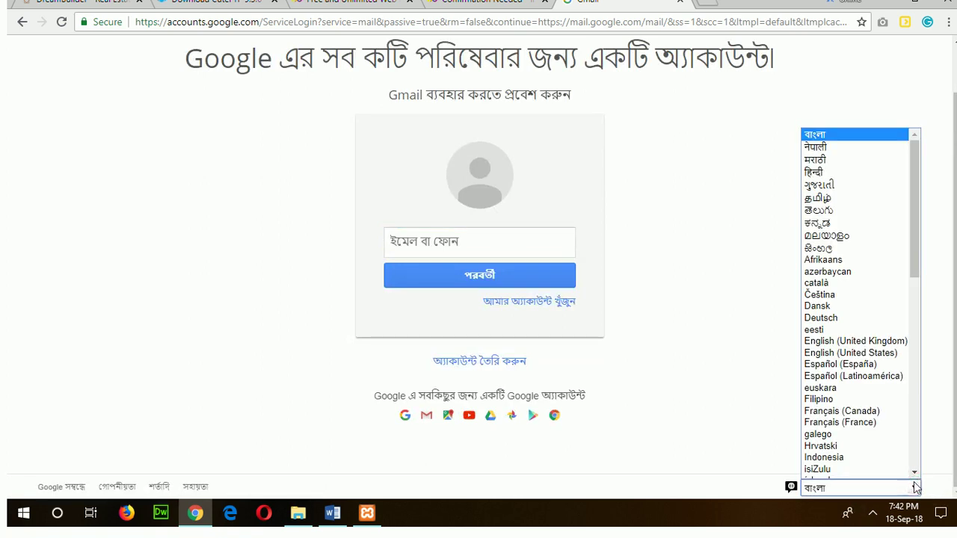
scroll(897, 394, down, 5)
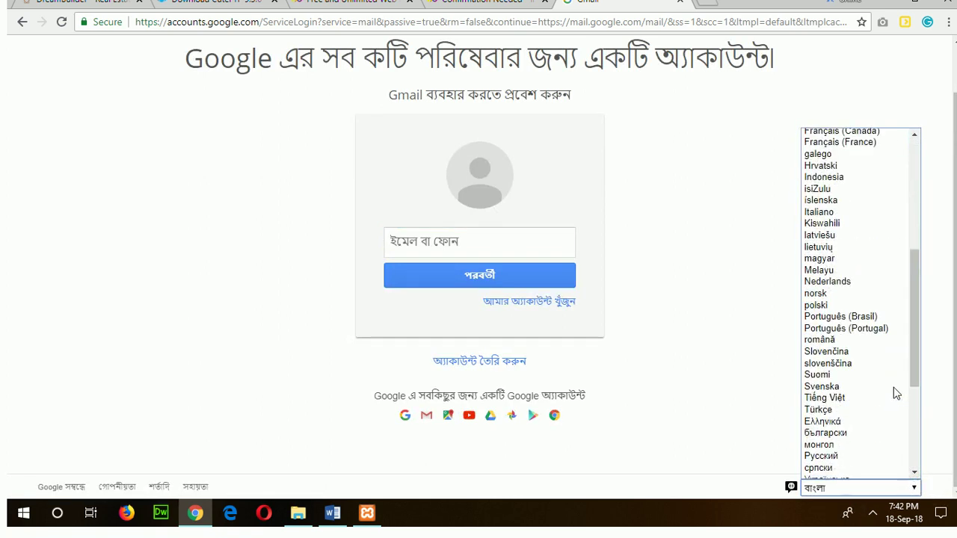
scroll(897, 394, up, 5)
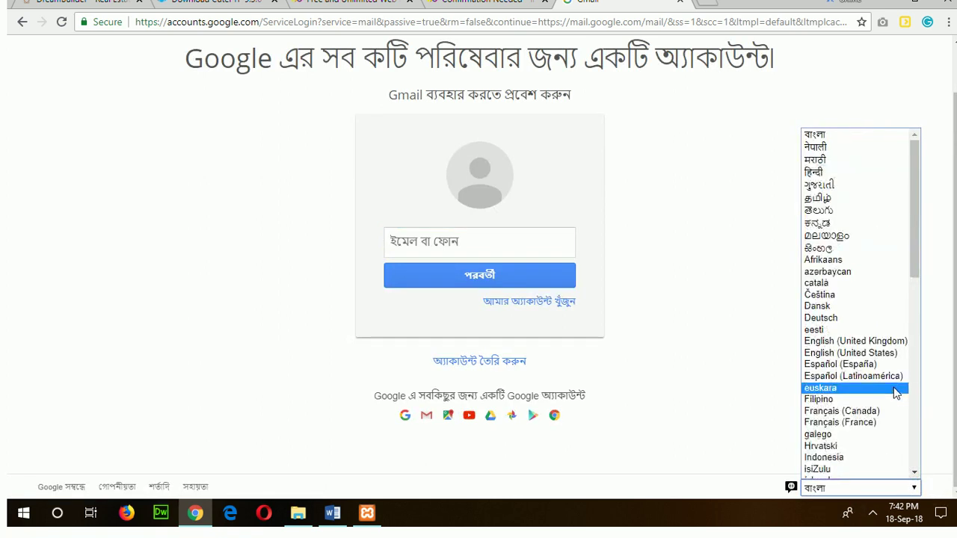
click(871, 352)
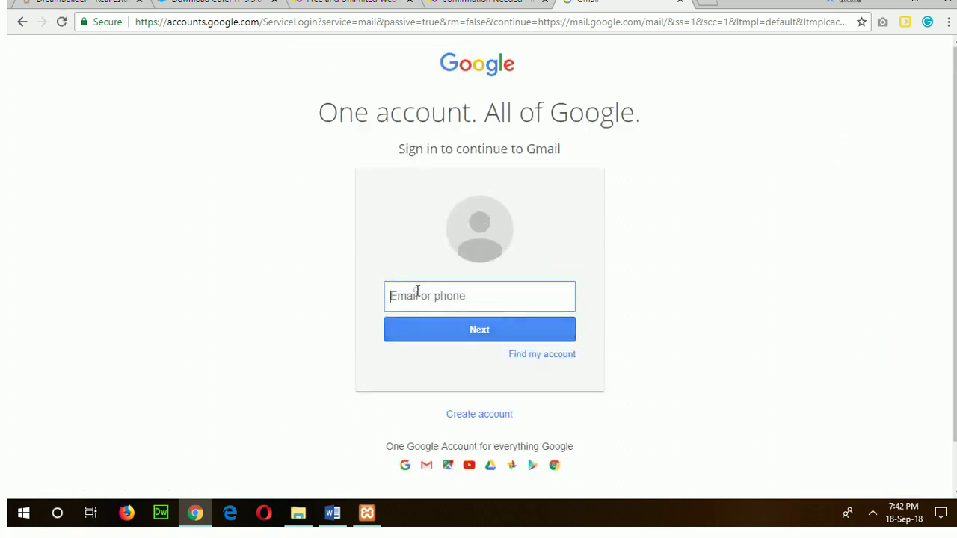
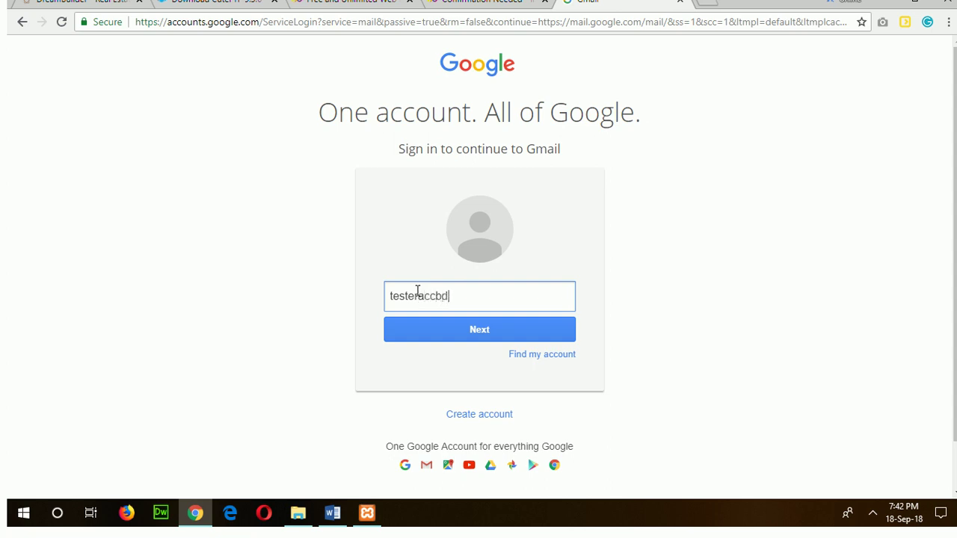
Sign in with the test account's username and password.
key(Return)
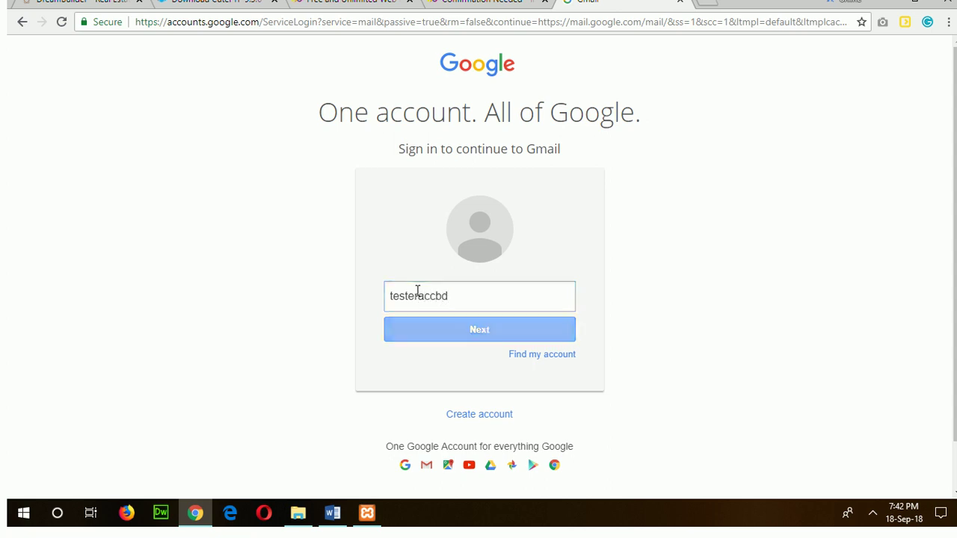
text(•)
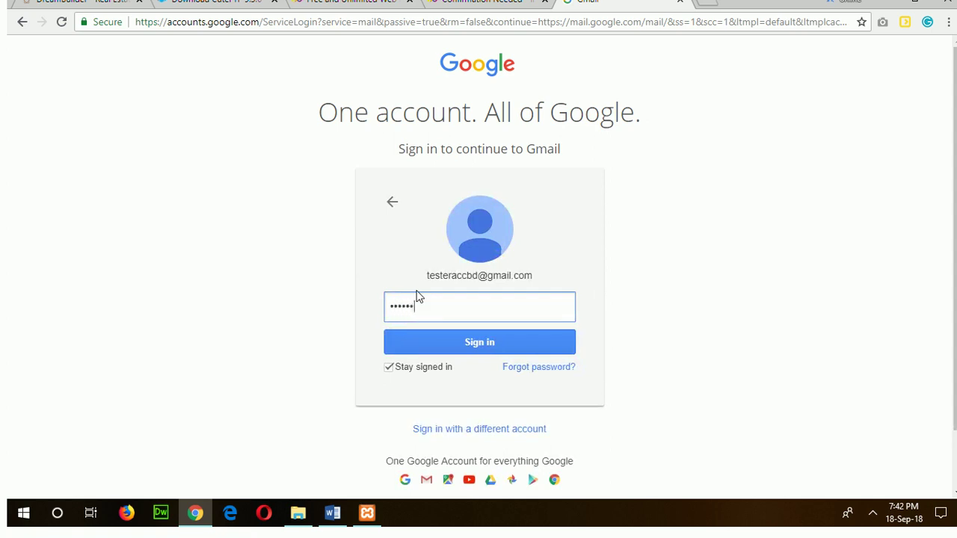
click(459, 345)
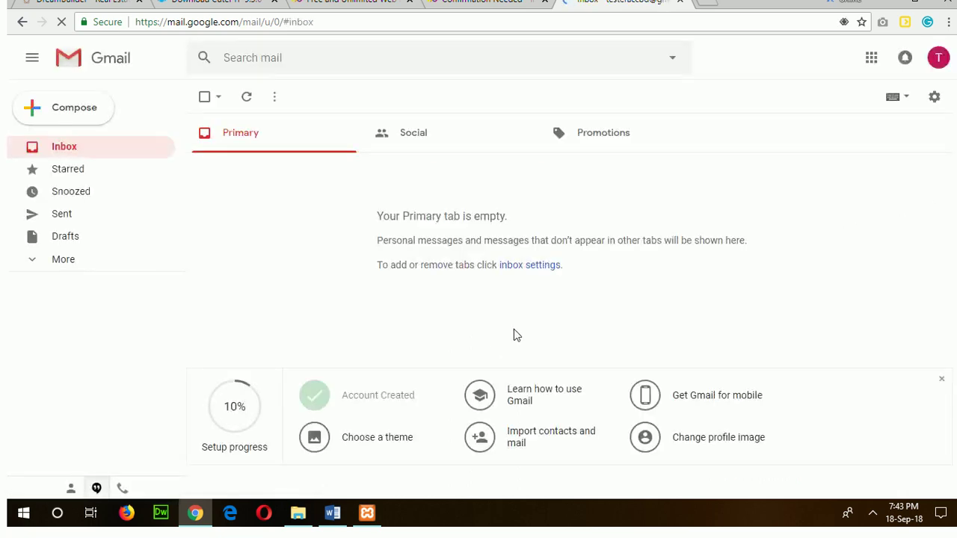
Open the InfinityFree 'Confirm your e-mail address' message, follow its confirm link and proceed.
click(62, 149)
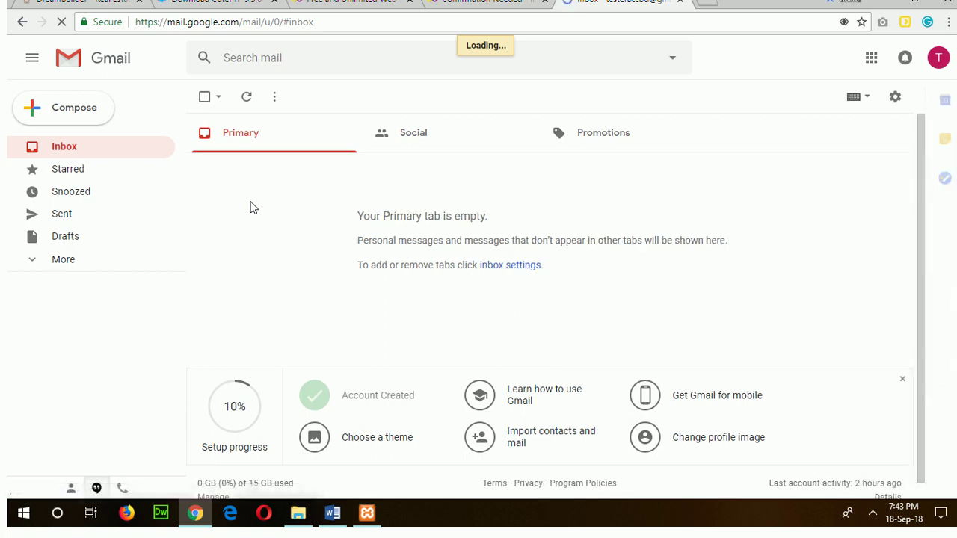
click(117, 148)
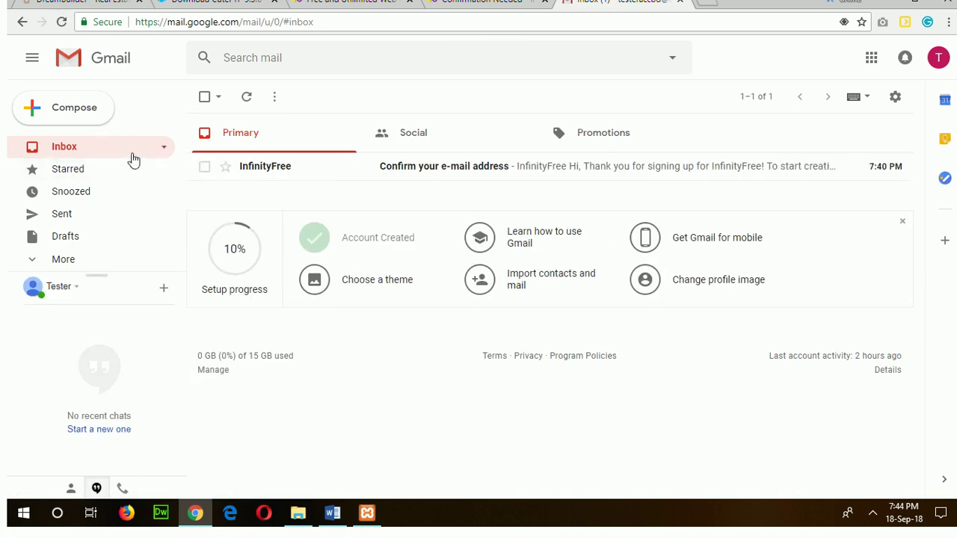
click(429, 174)
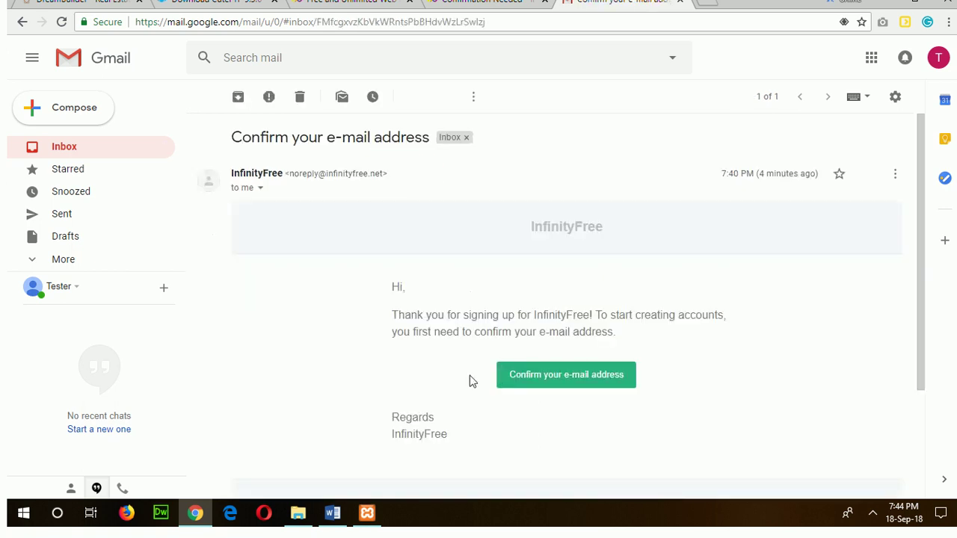
click(552, 383)
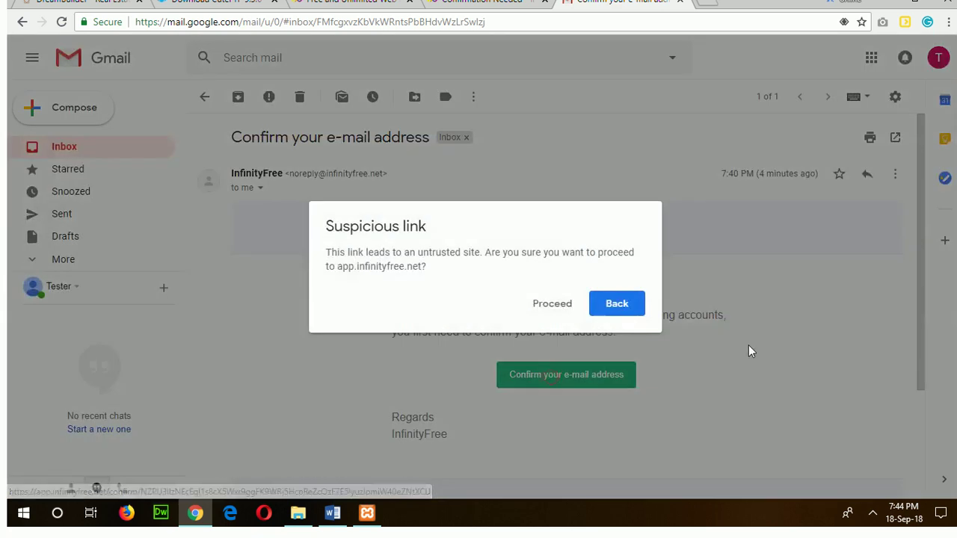
click(562, 304)
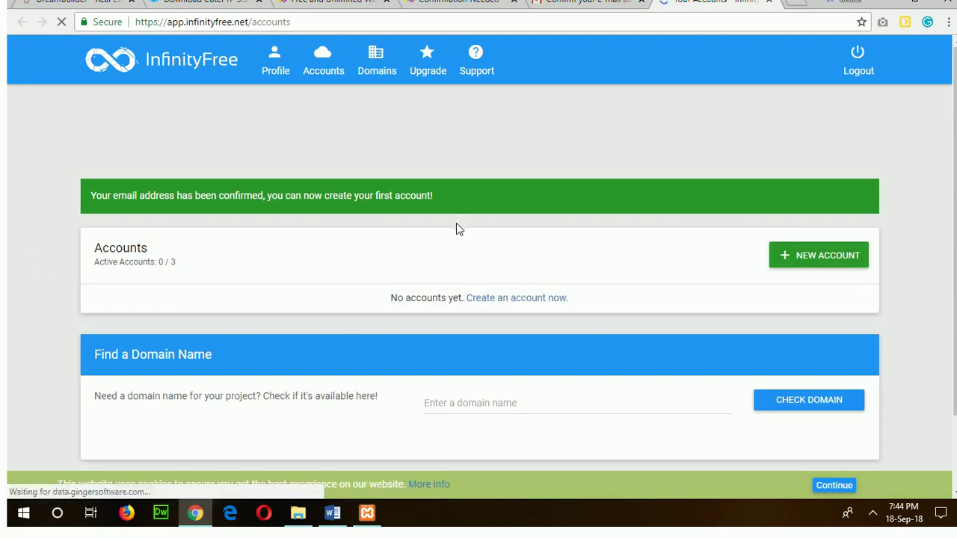
click(332, 513)
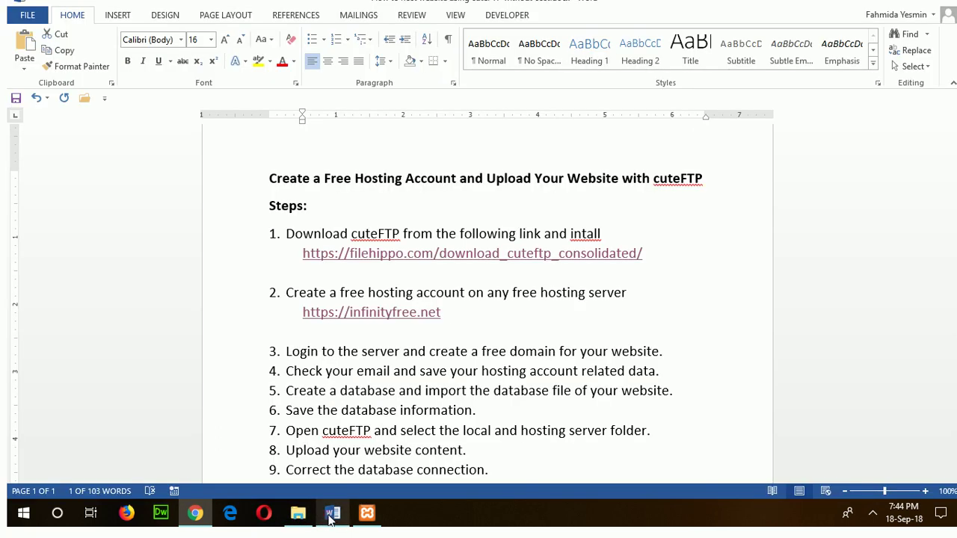
scroll(322, 354, down, 1)
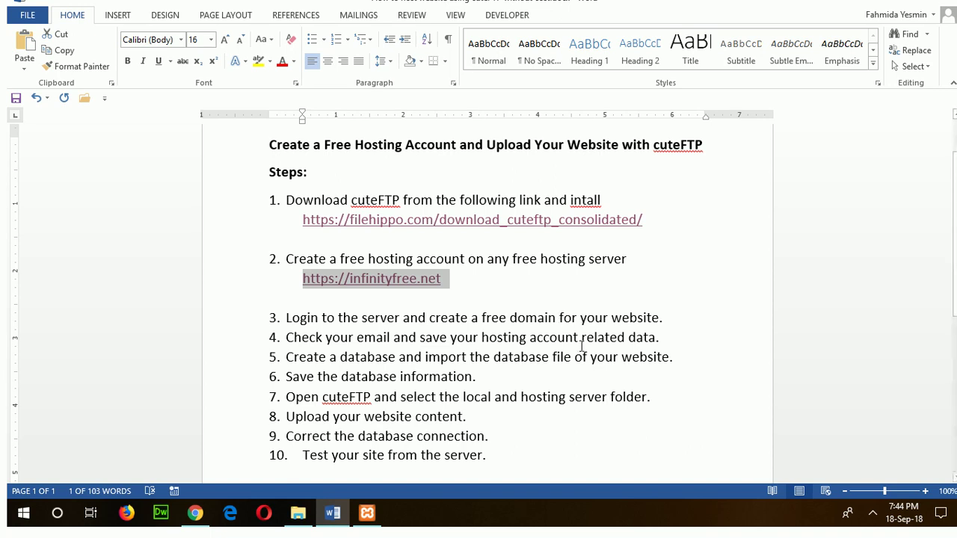
click(196, 513)
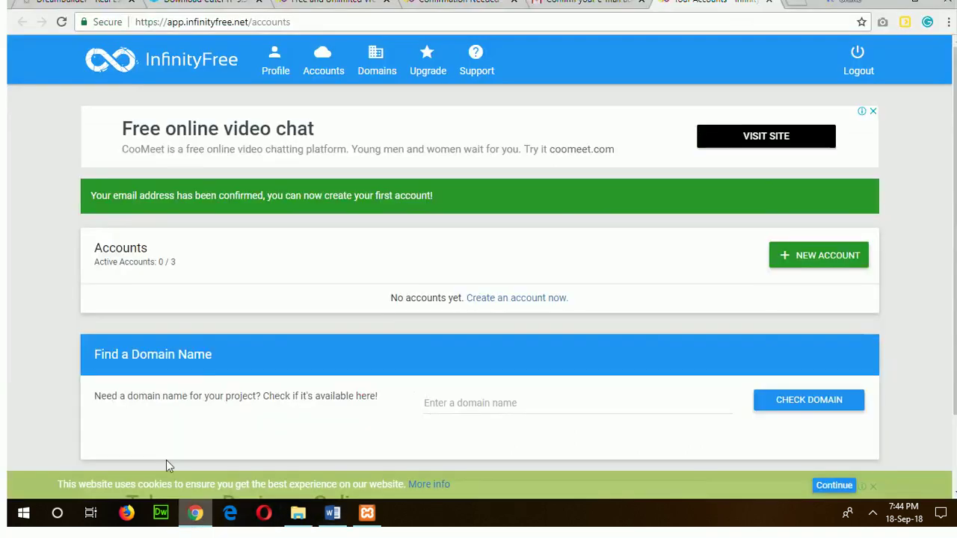
click(59, 3)
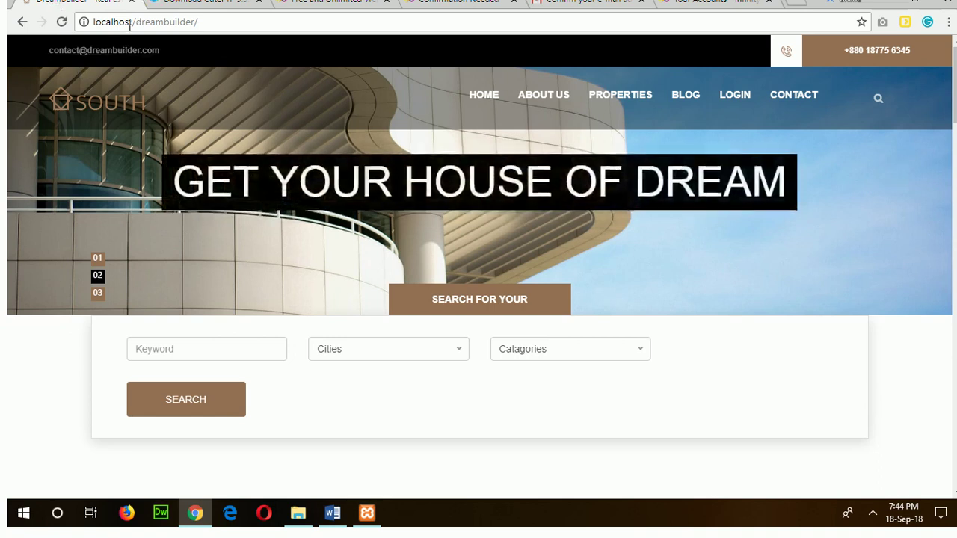
click(241, 22)
click(368, 513)
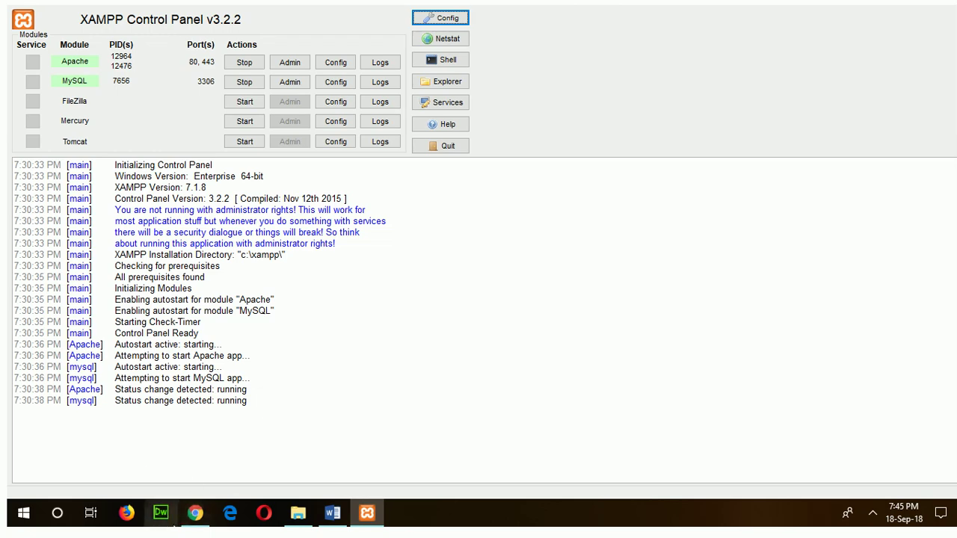
click(195, 513)
scroll(378, 352, down, 10)
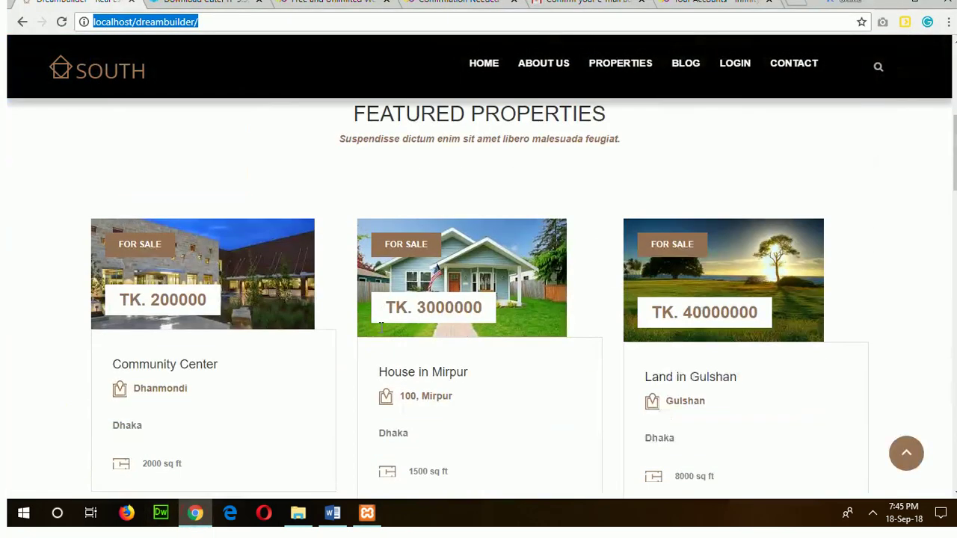
scroll(380, 329, up, 10)
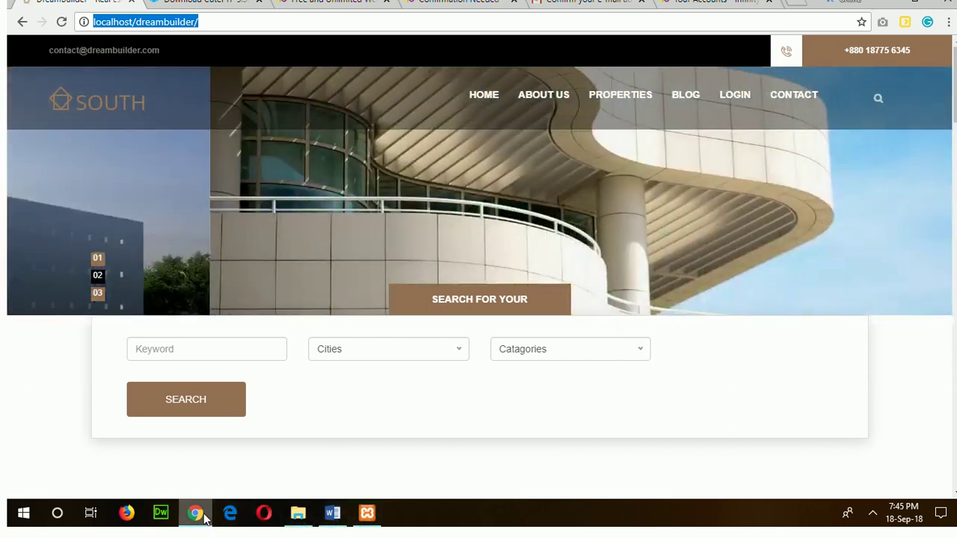
click(196, 515)
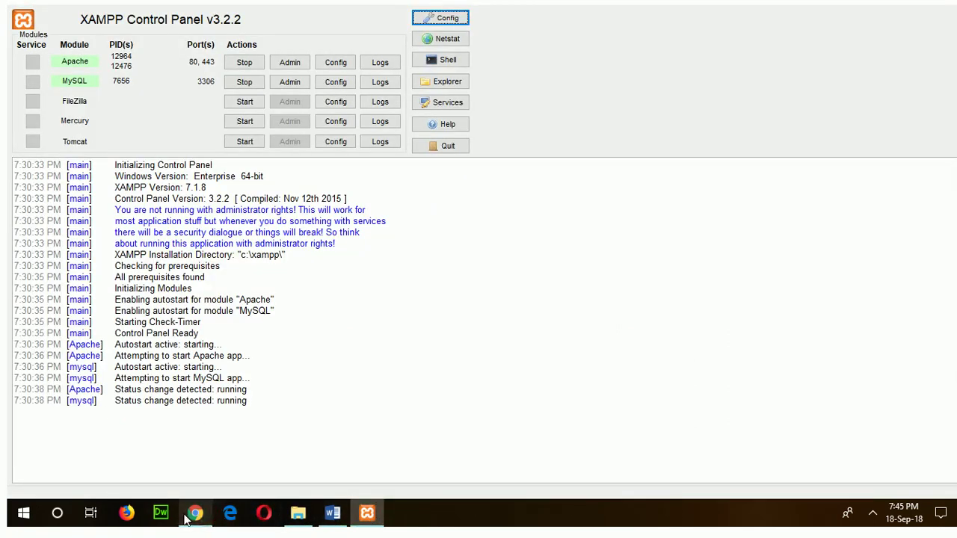
click(187, 520)
click(699, 6)
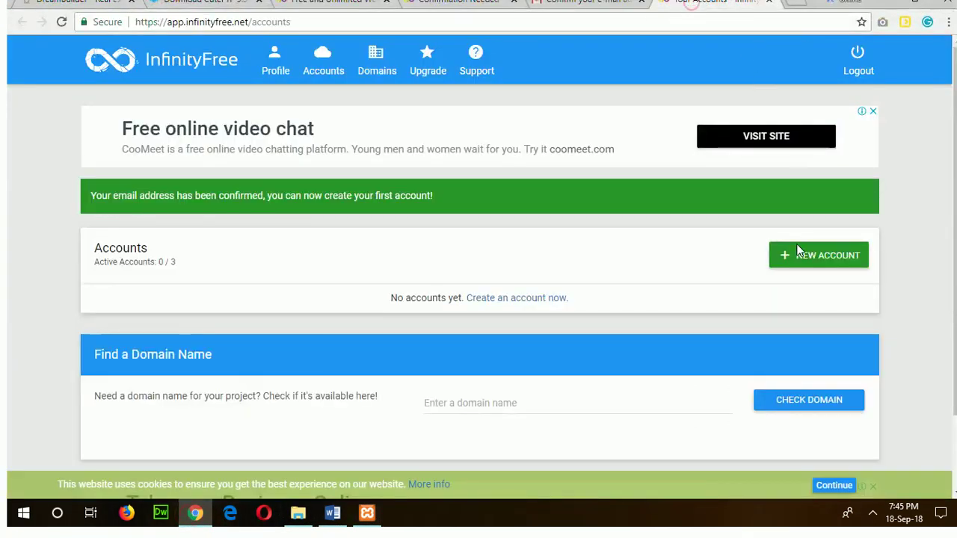
Start a new account with subdomain dreambuilder on epizy.com and tick the reCAPTCHA box.
click(813, 260)
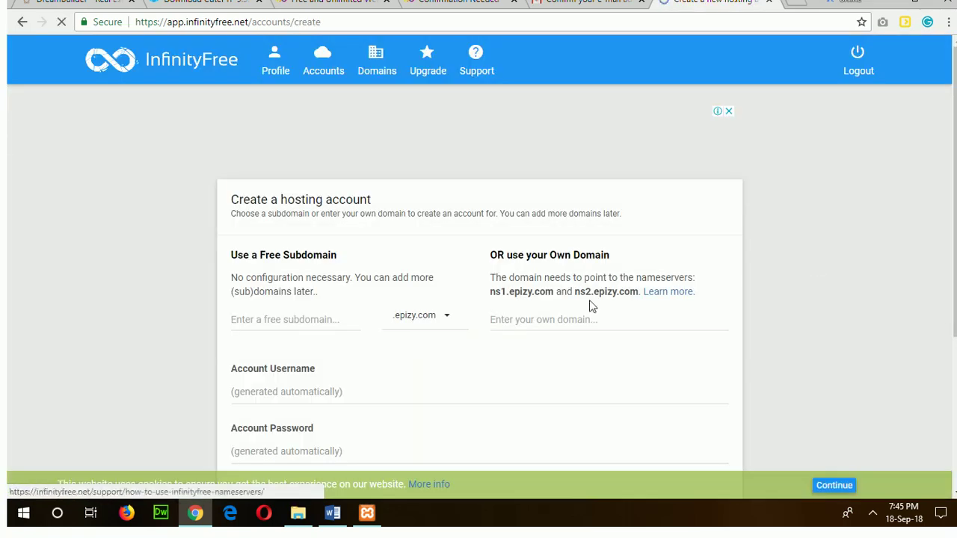
click(263, 320)
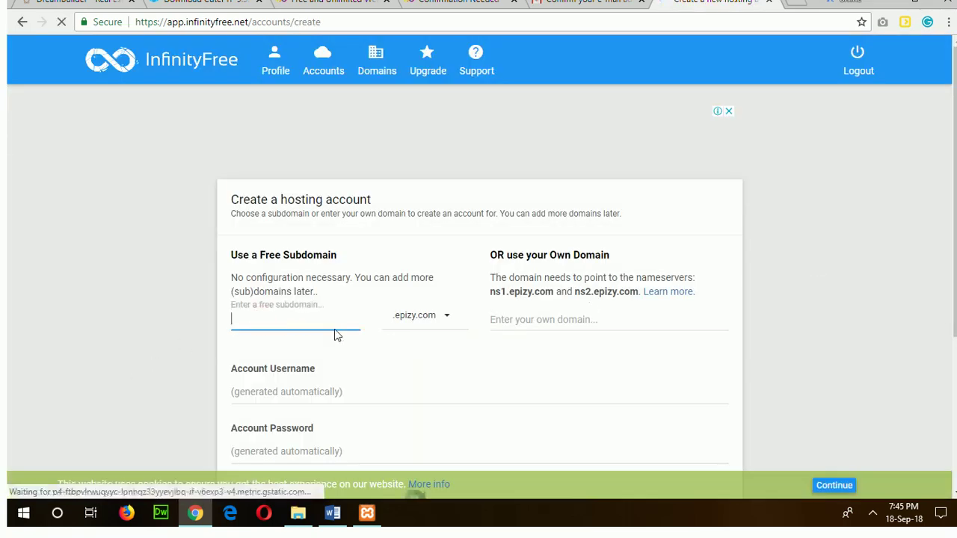
text(drea)
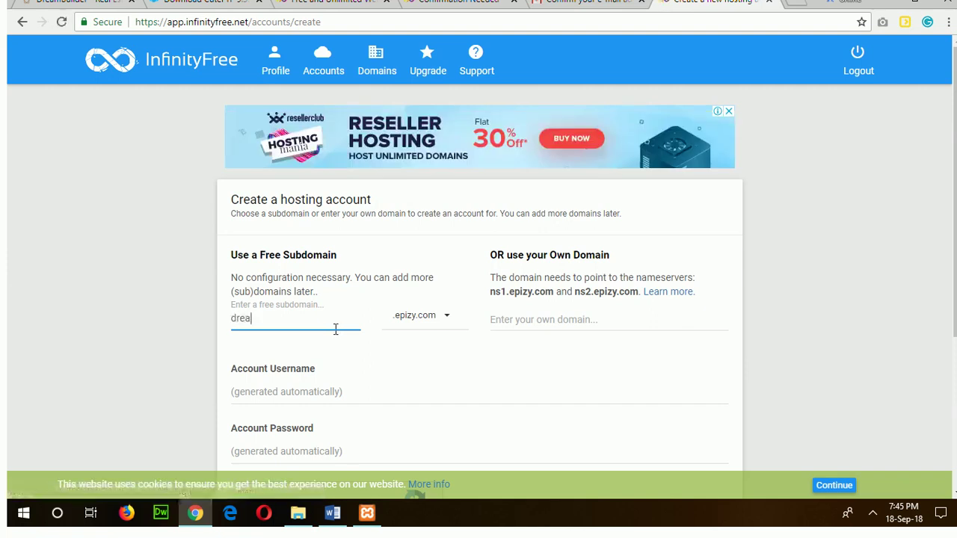
text(mbuilder)
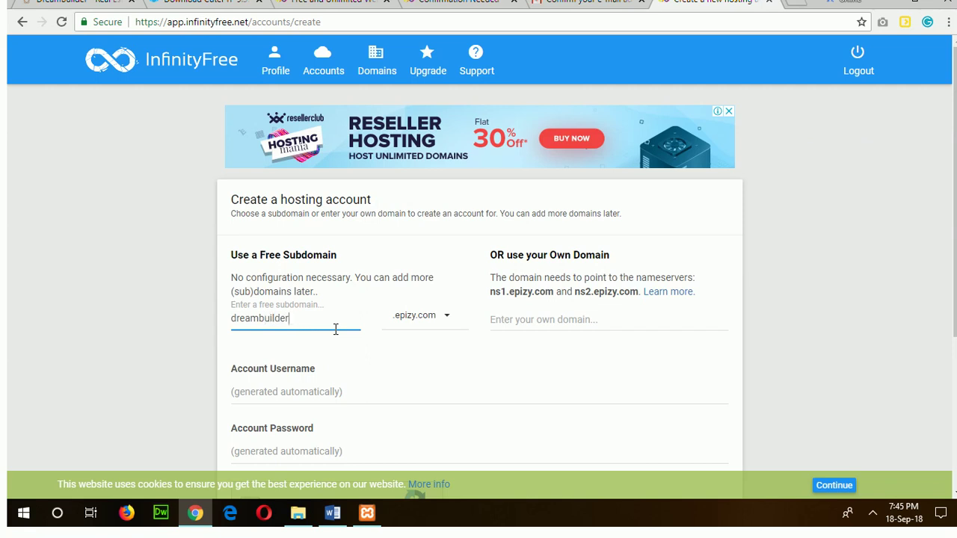
scroll(429, 358, down, 2)
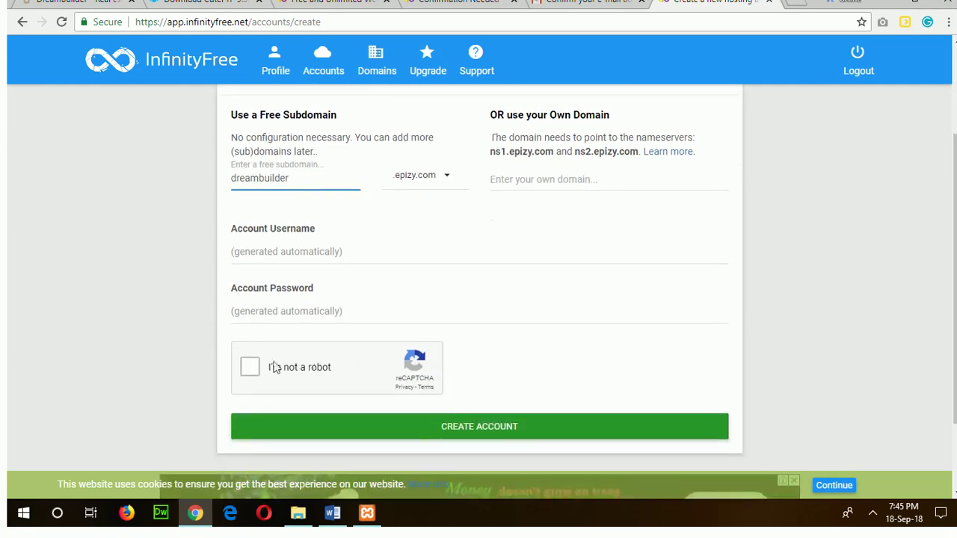
click(246, 367)
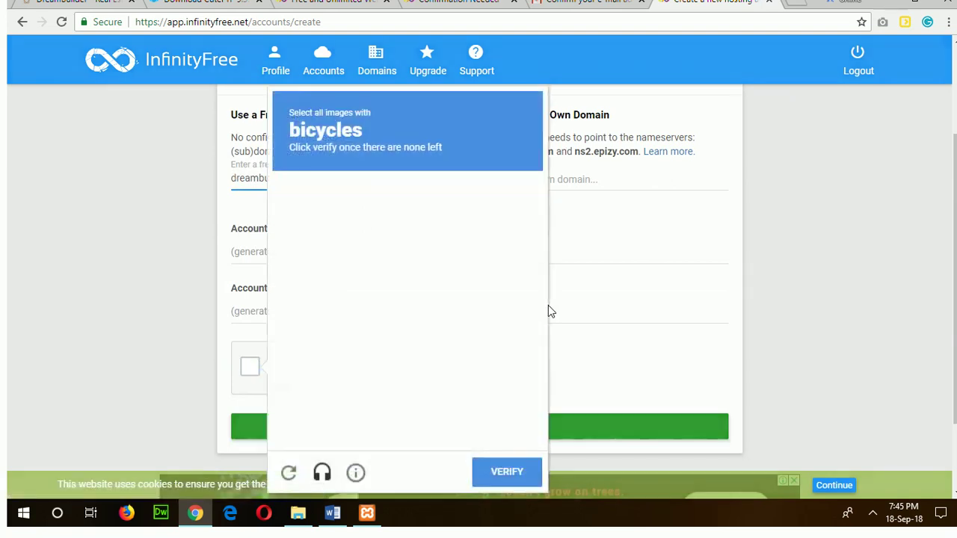
Select the bicycle images until verification passes, then click CREATE ACCOUNT for dreambuilder.epizy.com.
click(390, 328)
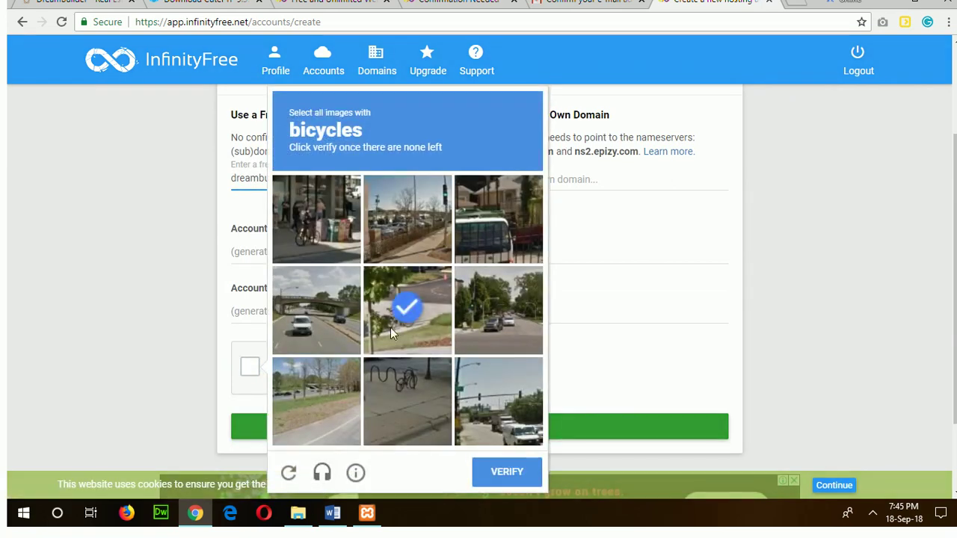
click(321, 226)
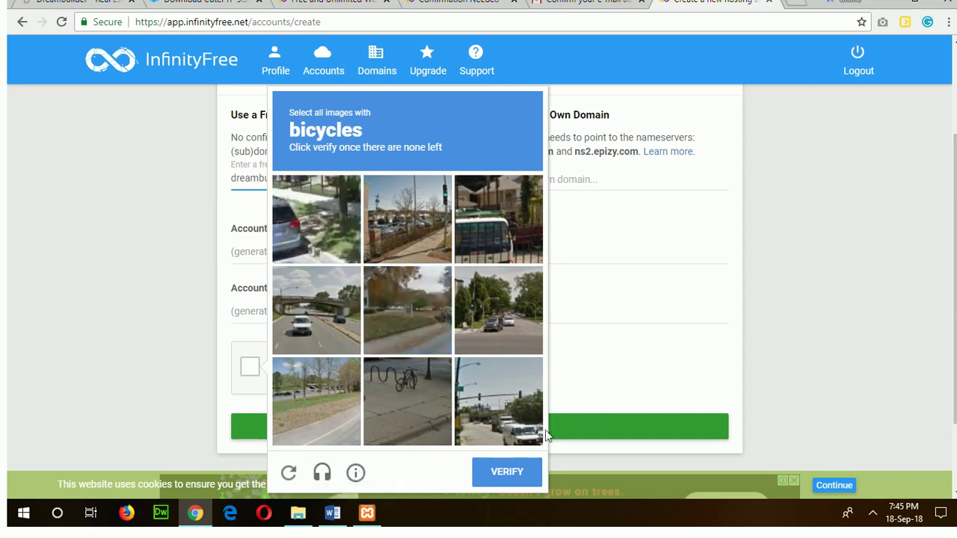
click(403, 388)
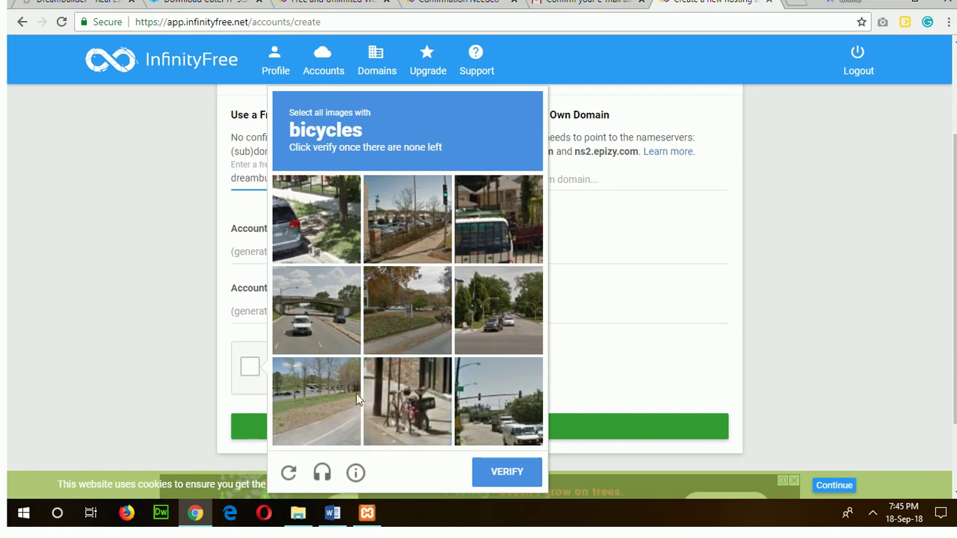
click(493, 480)
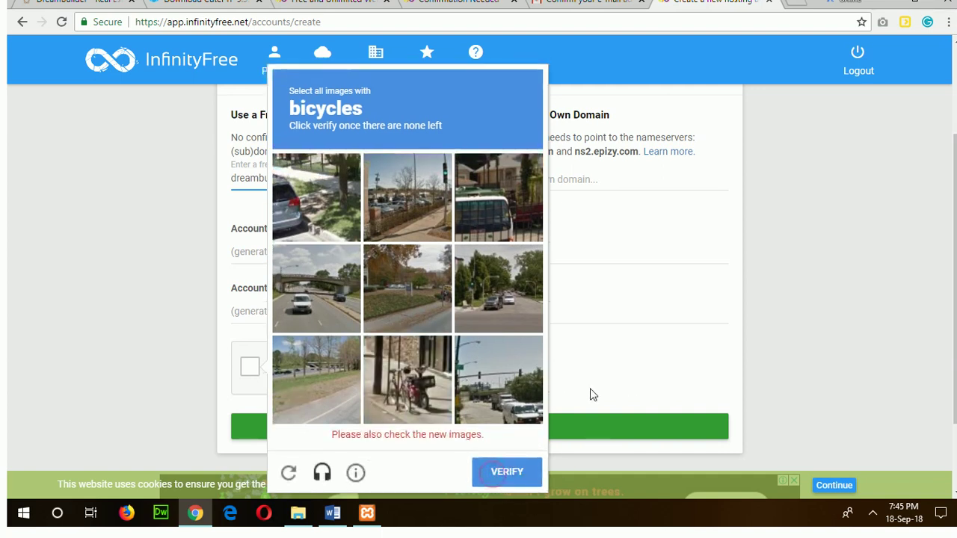
click(394, 407)
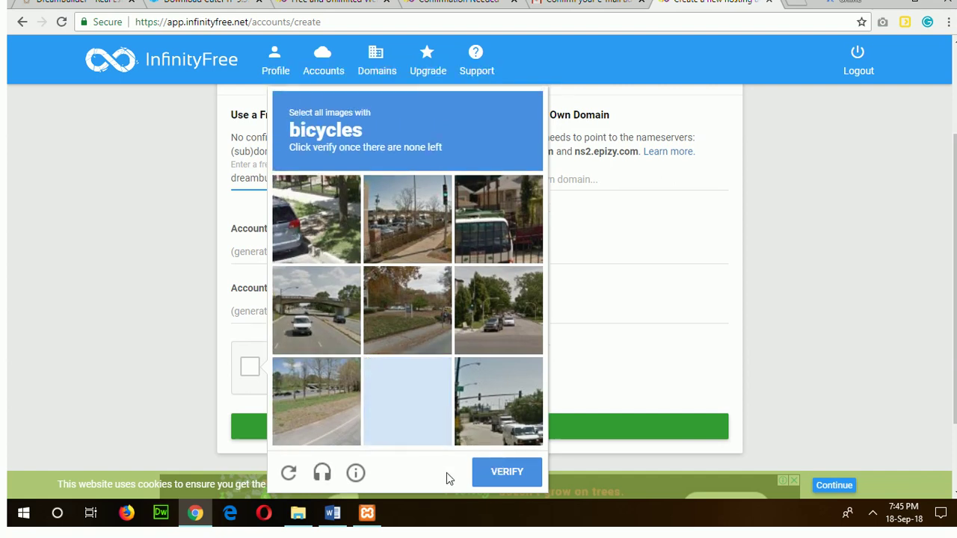
click(496, 476)
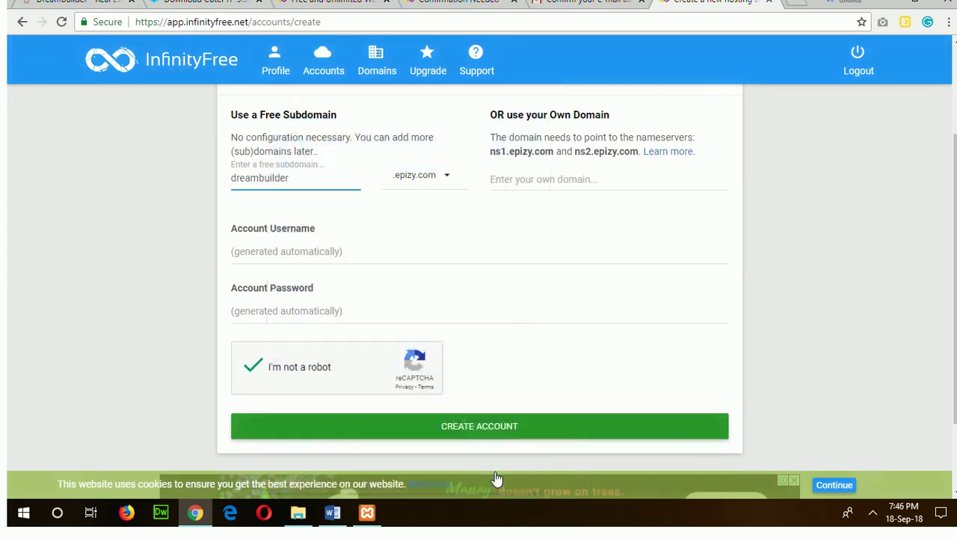
click(471, 430)
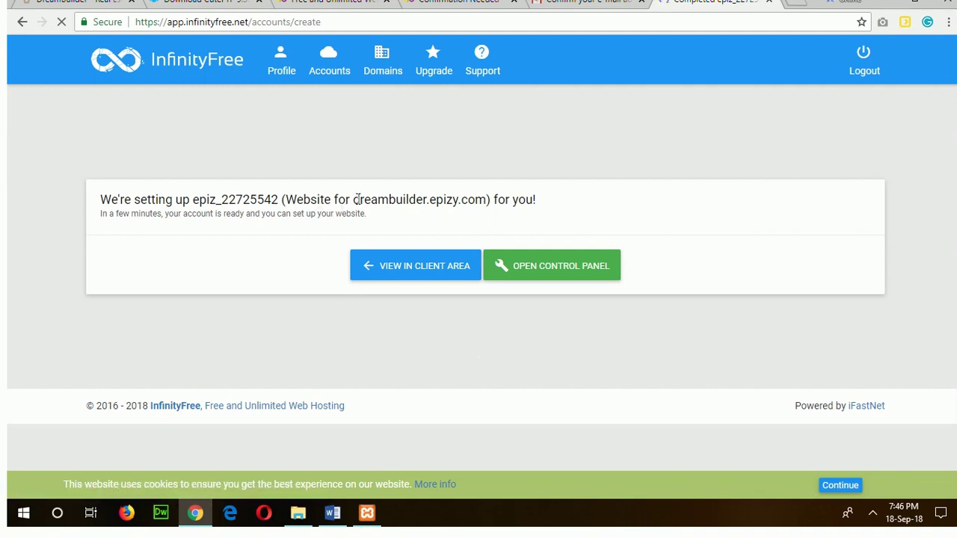
Select the site address dreambuilder.epizy.com on the account setup page.
drag(365, 200, 488, 202)
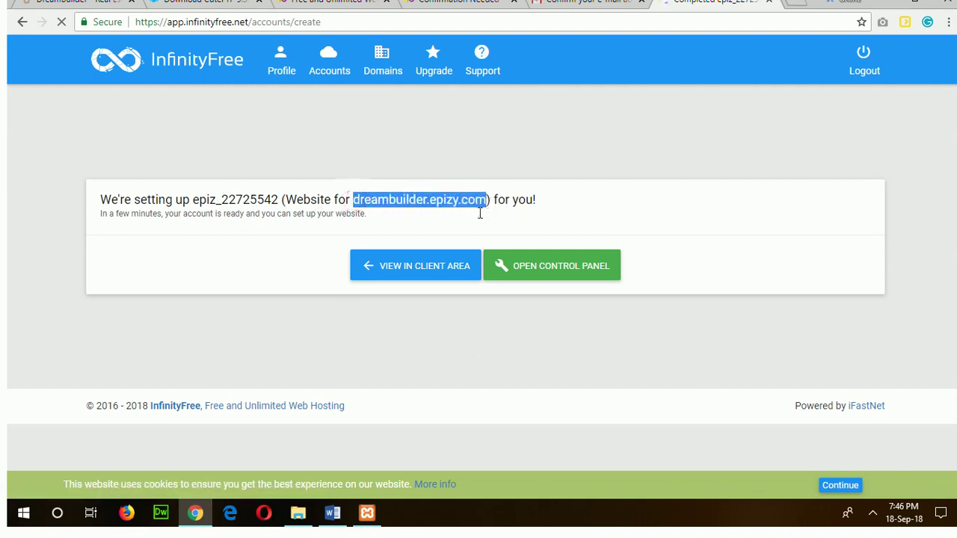
click(60, 515)
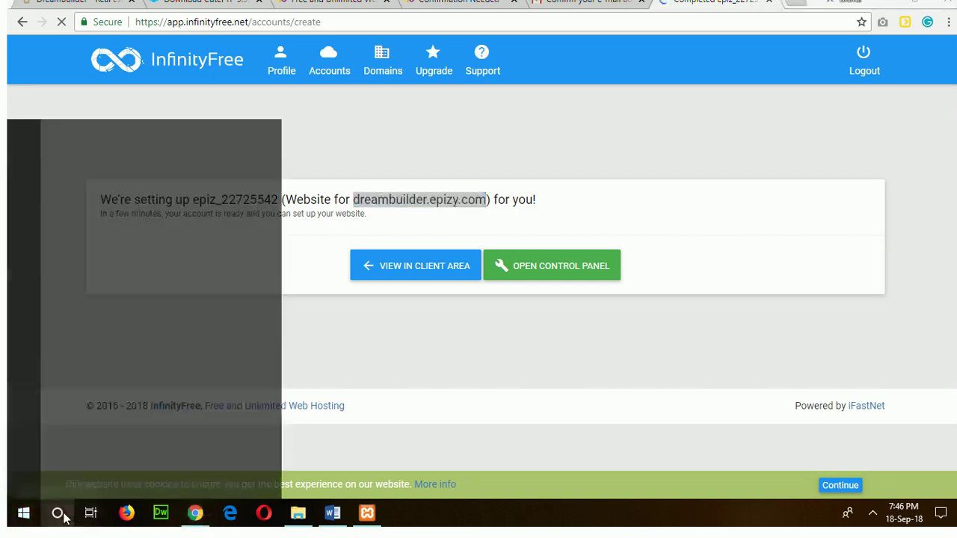
Record 'domain: dreambuilder.epizy.com' in a new Notepad note, then open the hosting control panel.
text(note)
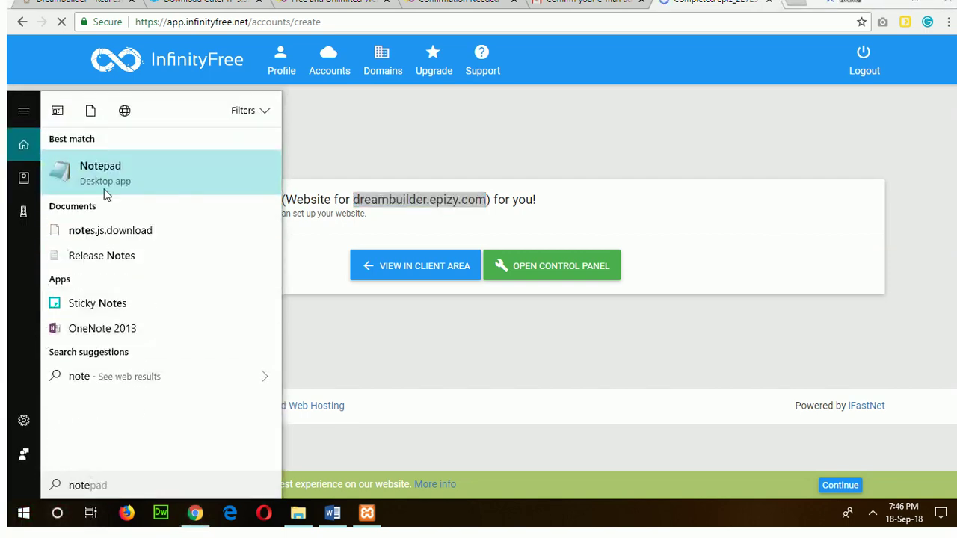
click(128, 169)
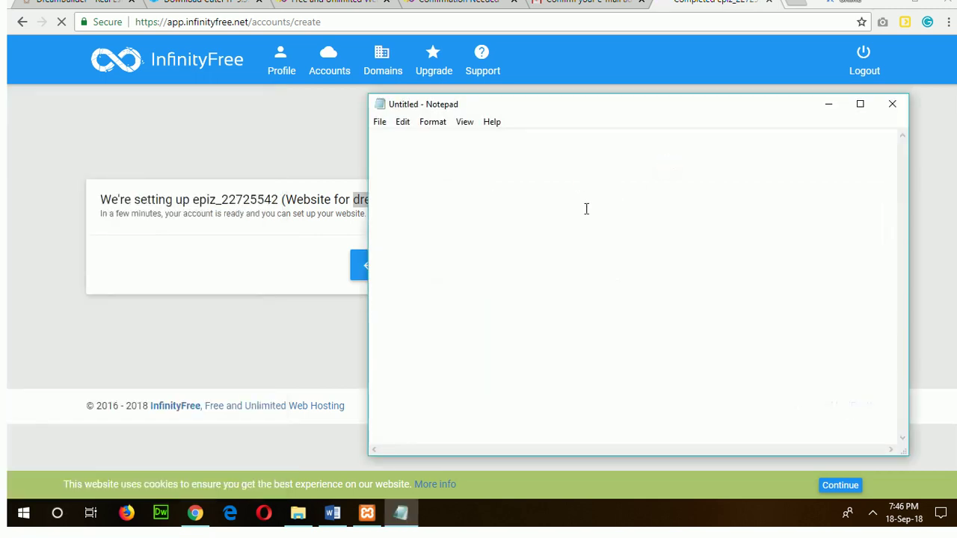
text(domain:)
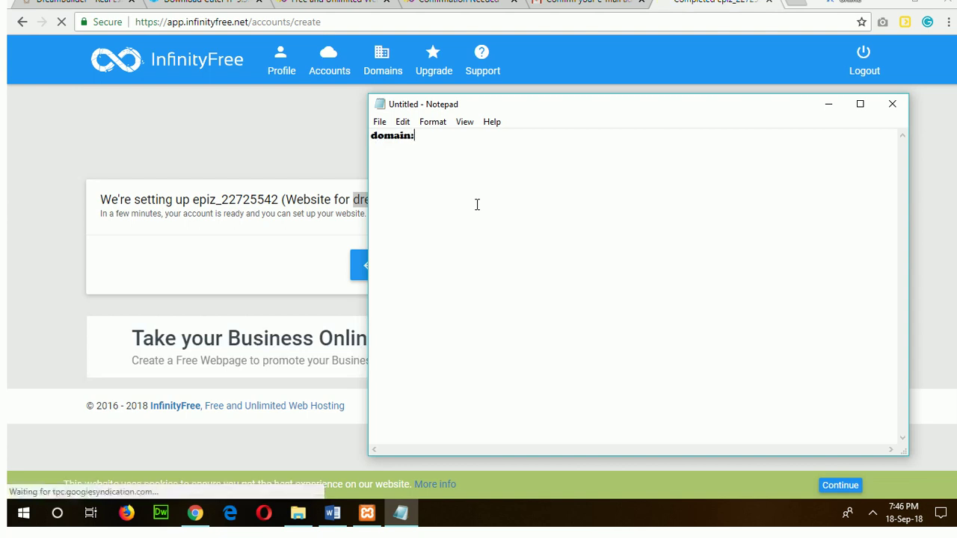
right_click(364, 201)
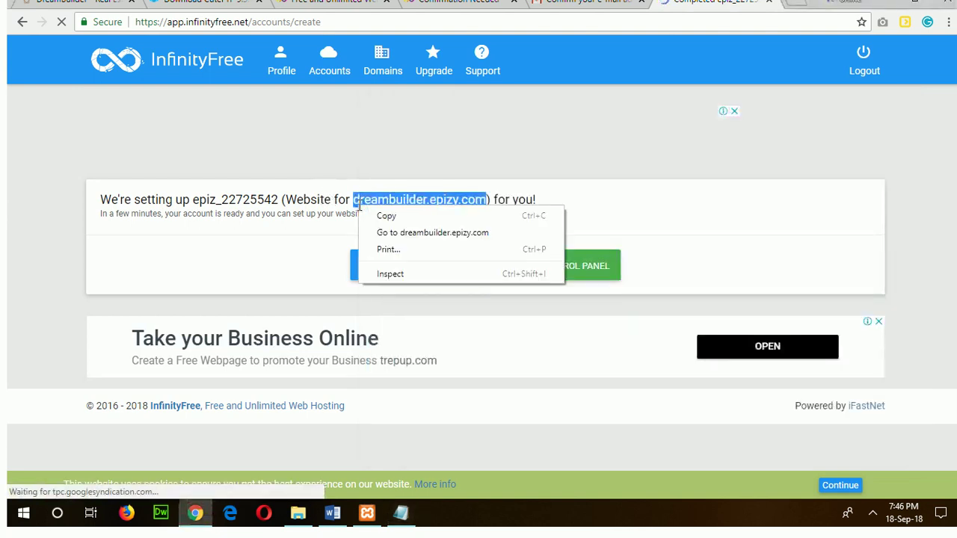
click(380, 213)
click(400, 513)
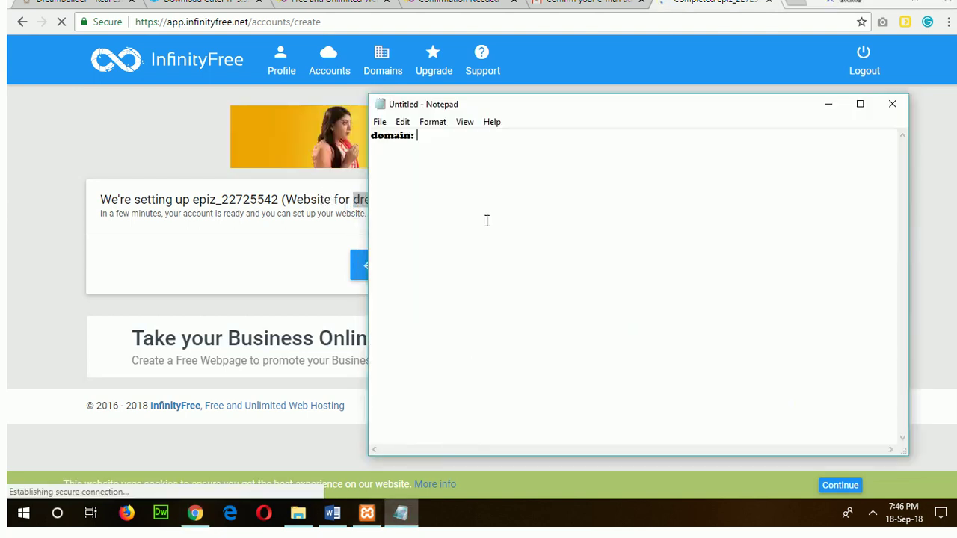
right_click(451, 141)
click(499, 201)
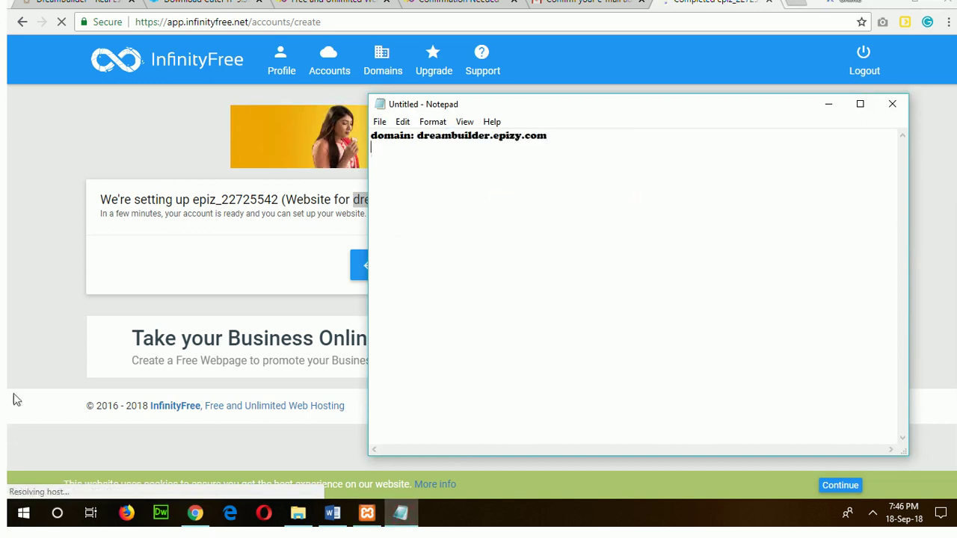
click(20, 279)
click(536, 265)
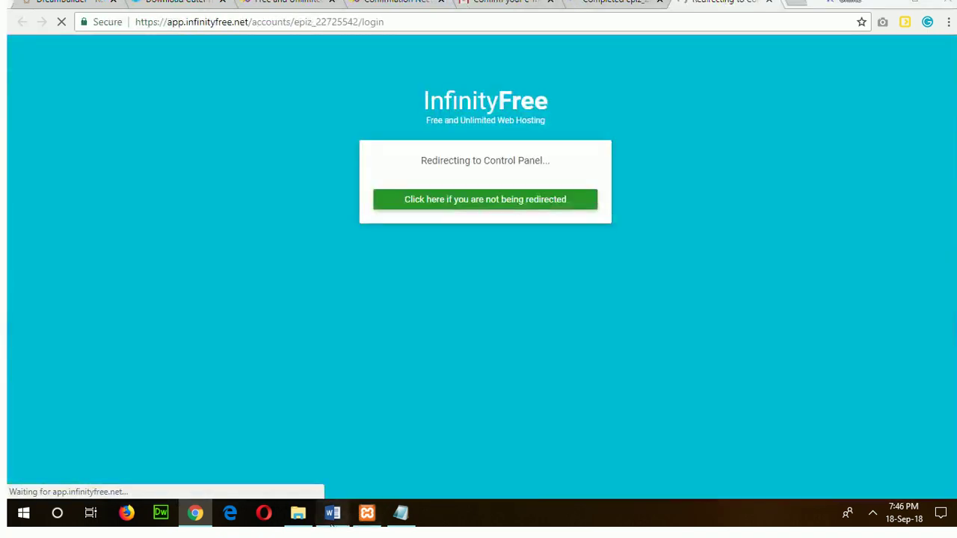
Review the hosting steps in the Word guide, then return to the control panel redirect.
click(333, 513)
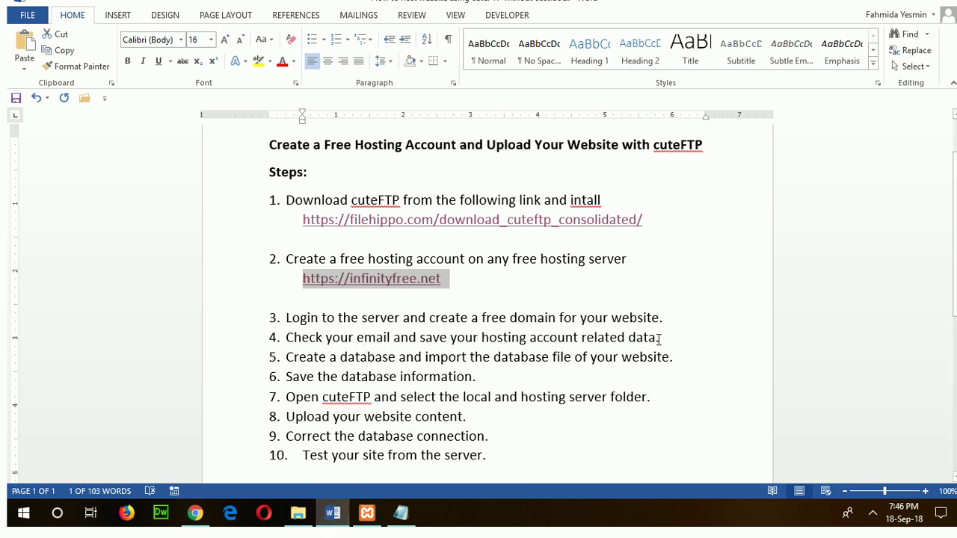
click(196, 513)
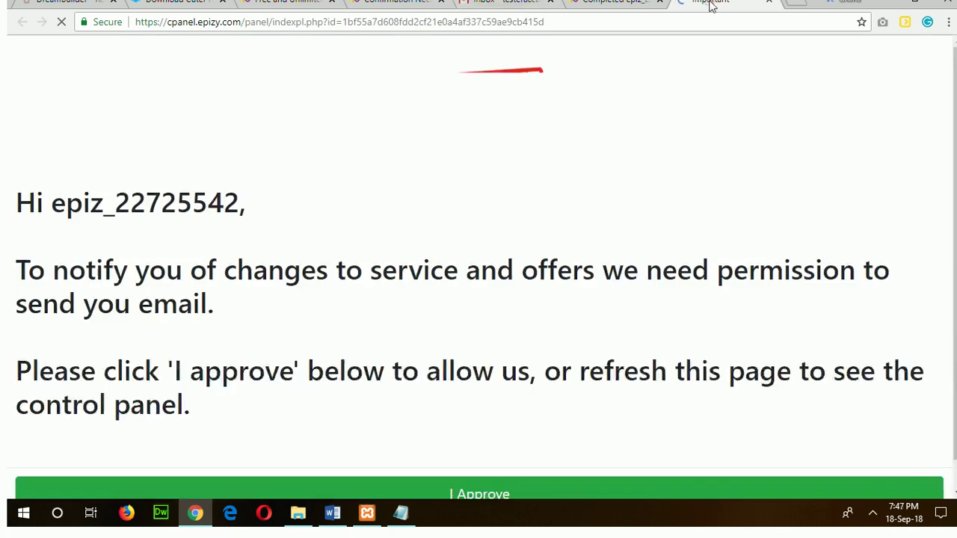
Approve the control panel's email permission request, then switch back to the Word guide.
scroll(581, 267, down, 1)
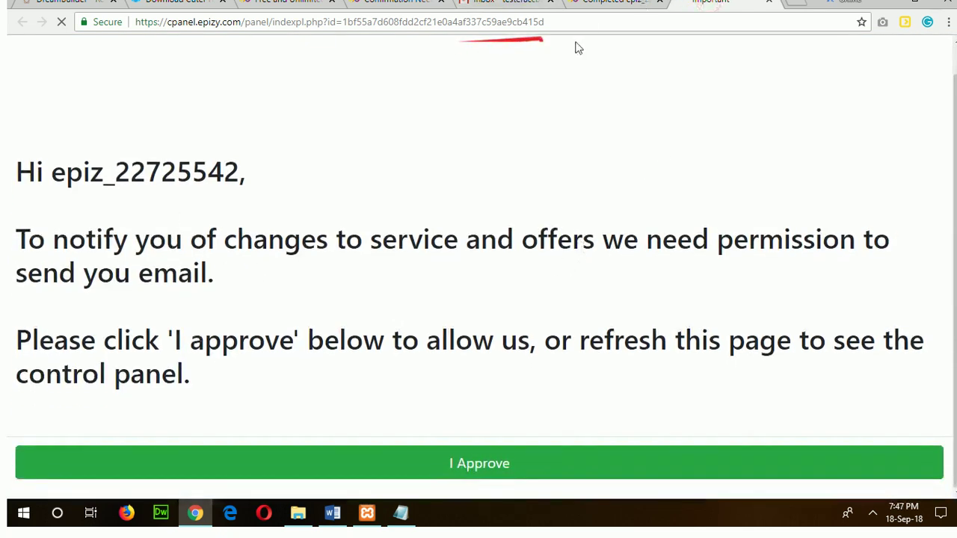
click(456, 476)
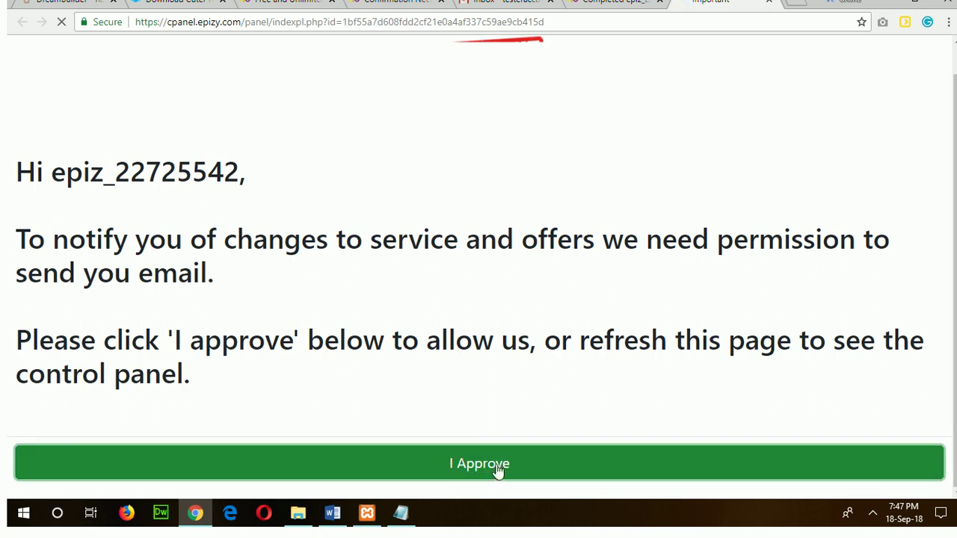
key(alt+Tab)
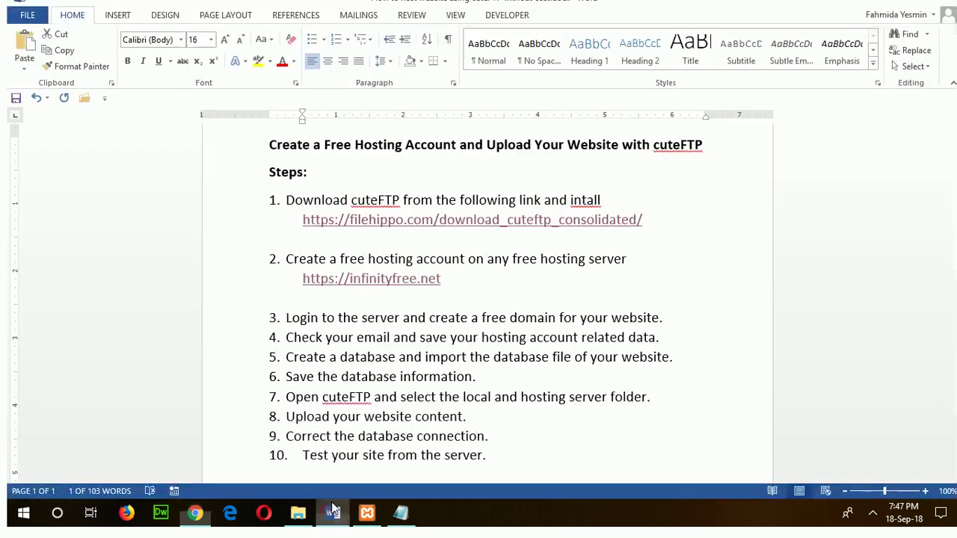
Highlight steps 3 and 4 in the Word guide, then bring back the control panel.
click(285, 320)
key(ctrl+shift+Right)
key(ctrl+shift+Right)
key(ctrl+shift+Right)
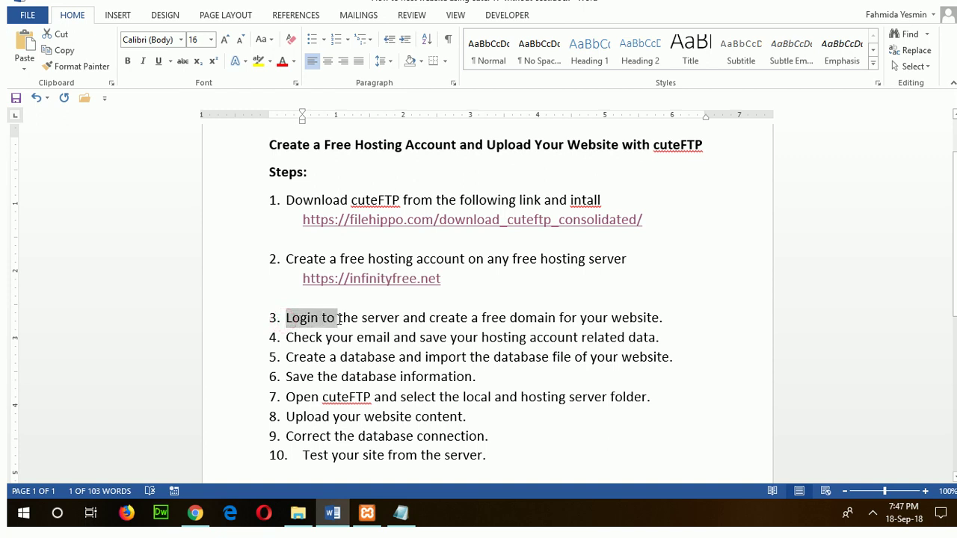
drag(286, 338, 658, 337)
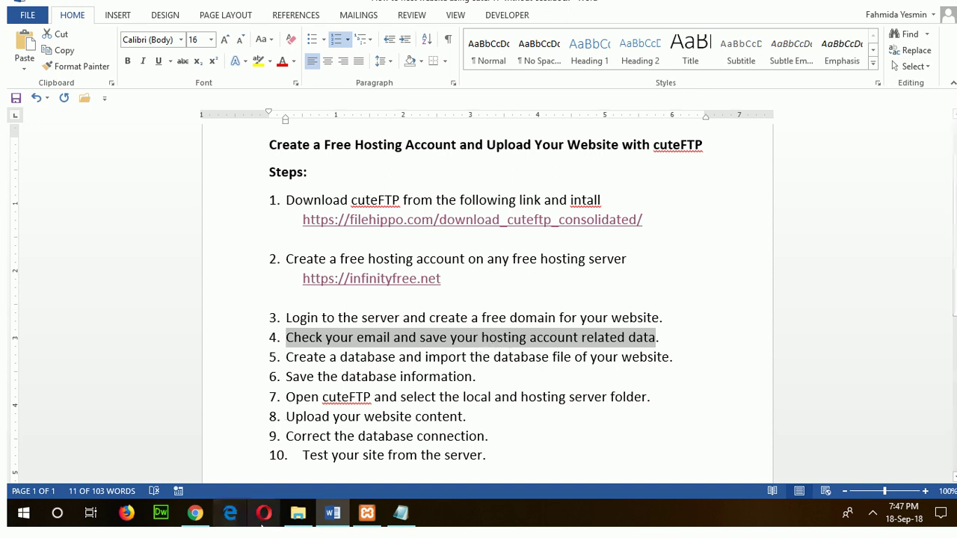
click(193, 516)
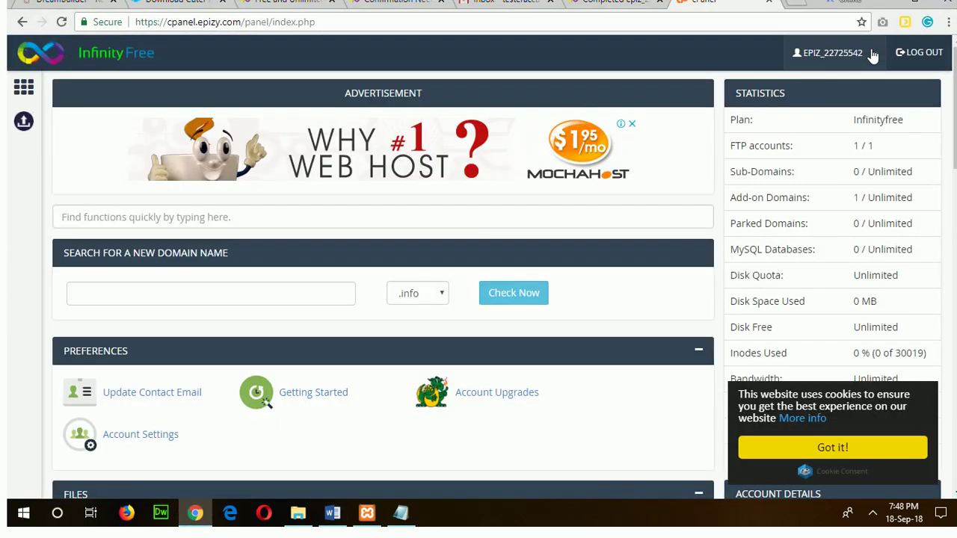
Go to the InfinityFree Client Area through the top-right username menu.
click(874, 59)
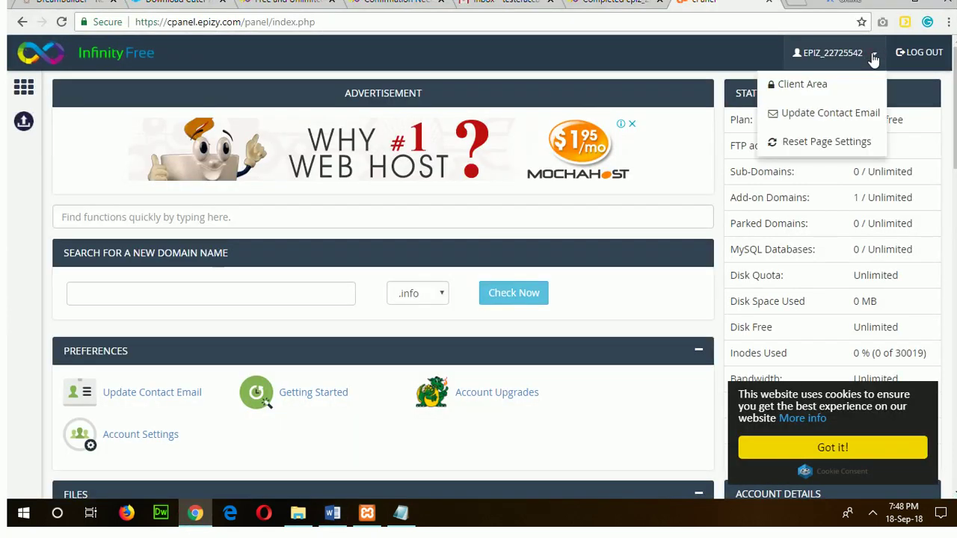
click(790, 98)
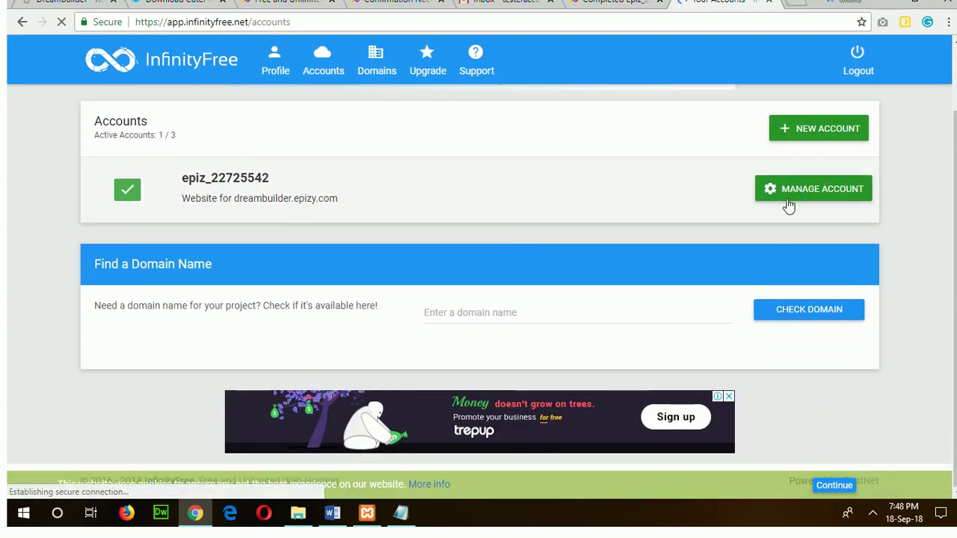
Open the dreambuilder account's details and paste its username into the Notepad note.
click(795, 190)
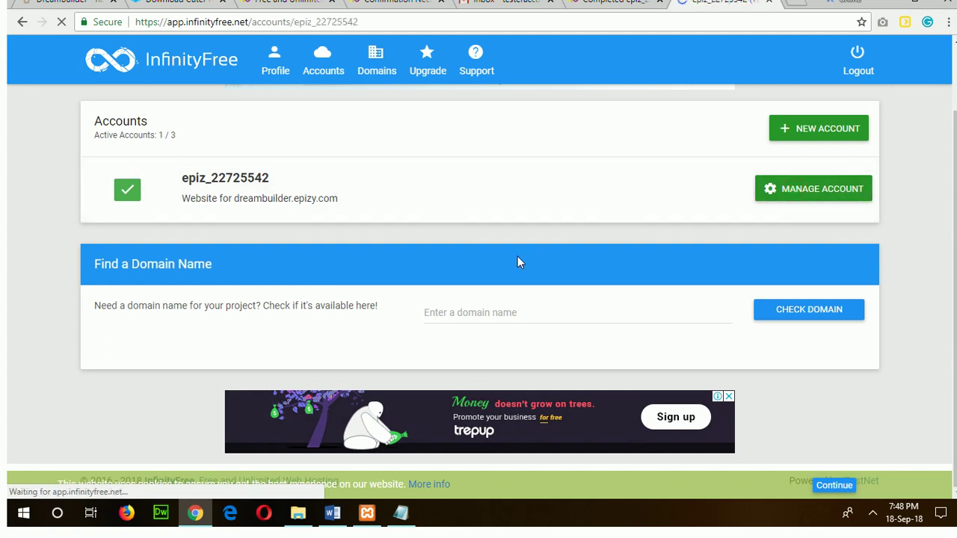
scroll(521, 258, down, 3)
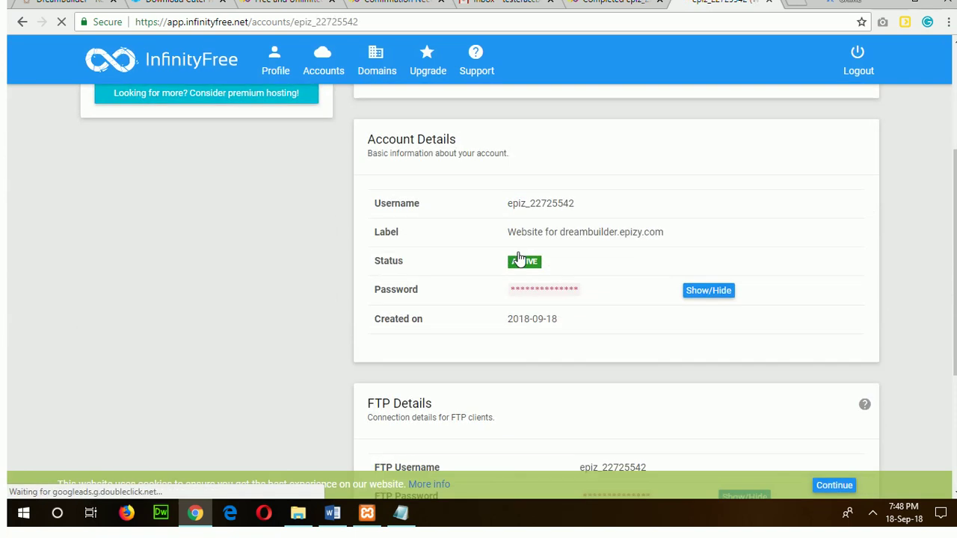
click(716, 293)
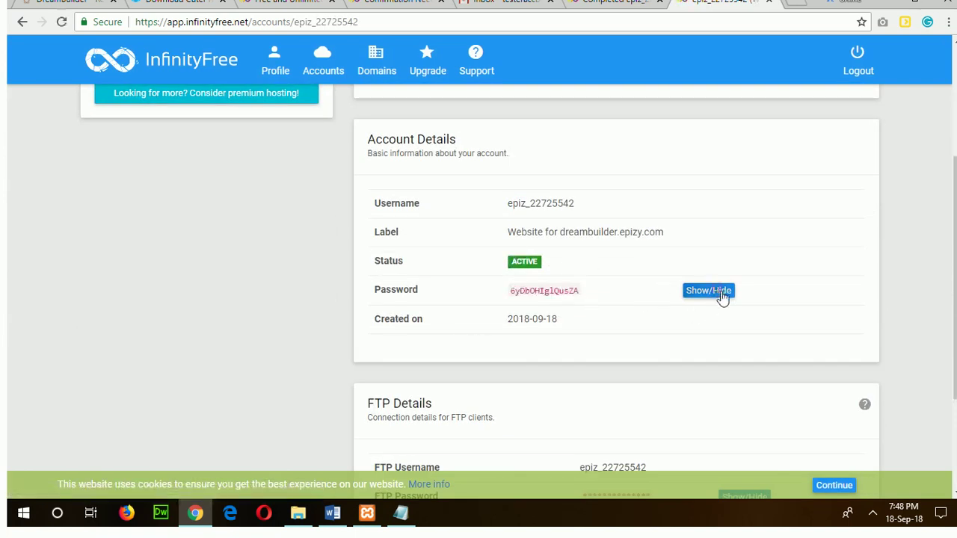
drag(579, 204, 507, 213)
right_click(535, 214)
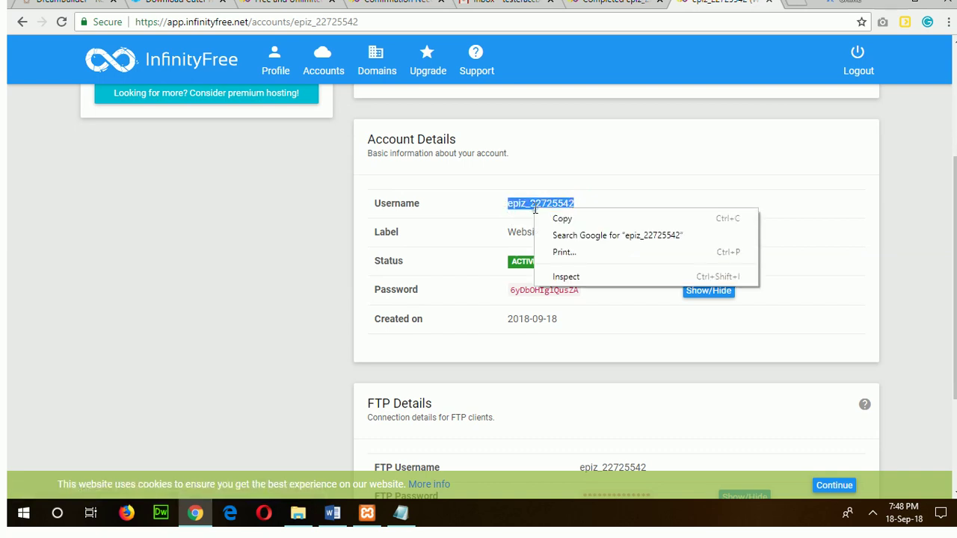
click(552, 216)
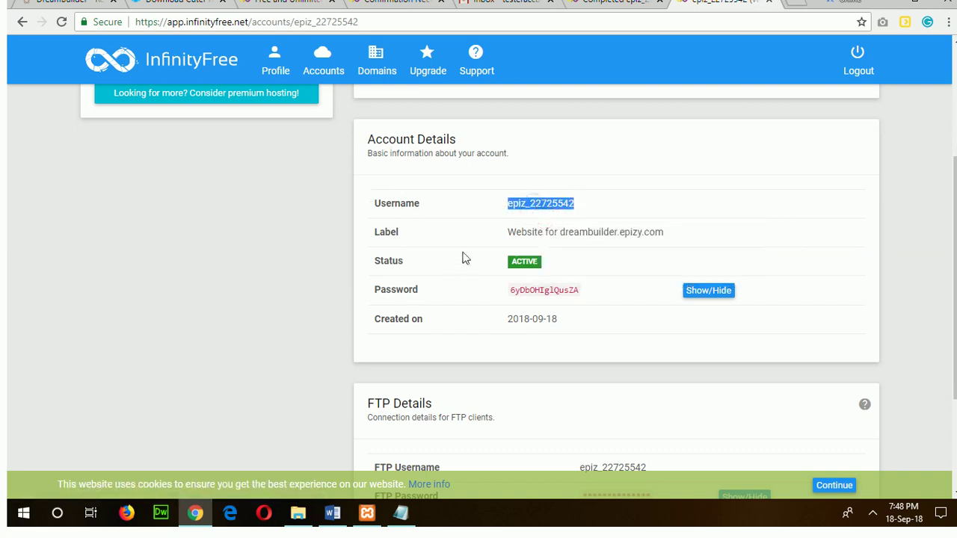
click(401, 513)
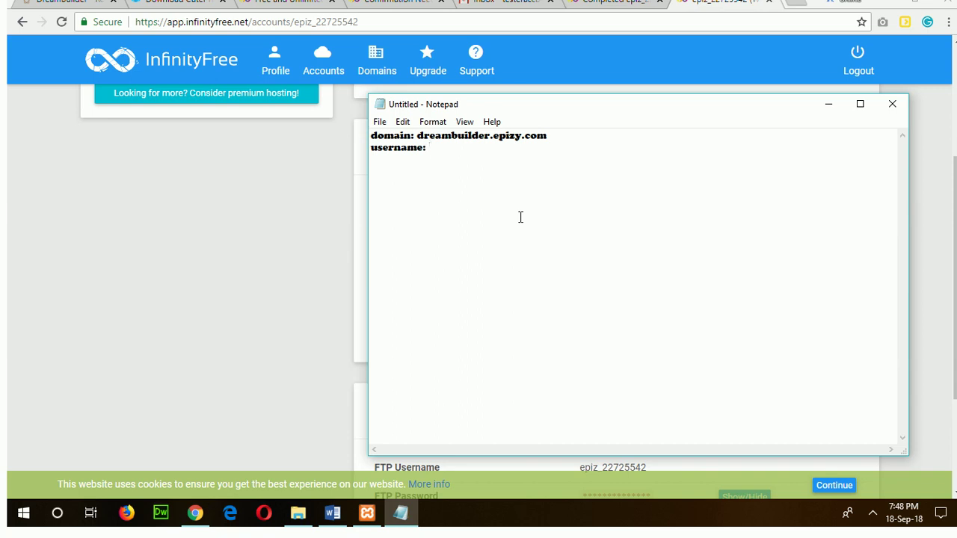
key(ctrl+v)
Copy the revealed account password into the note on a new 'password:' line.
click(277, 274)
drag(510, 293, 579, 291)
right_click(569, 288)
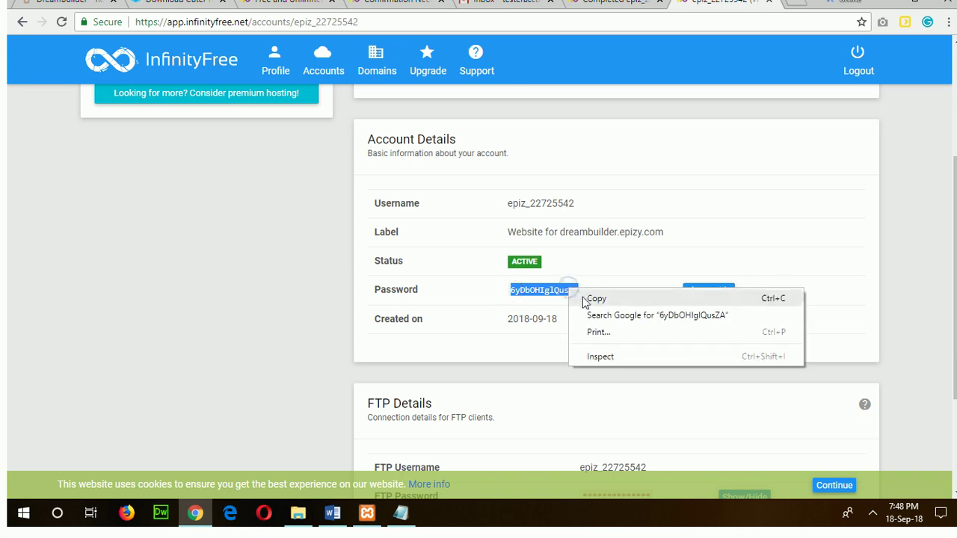
click(590, 299)
key(alt+Tab)
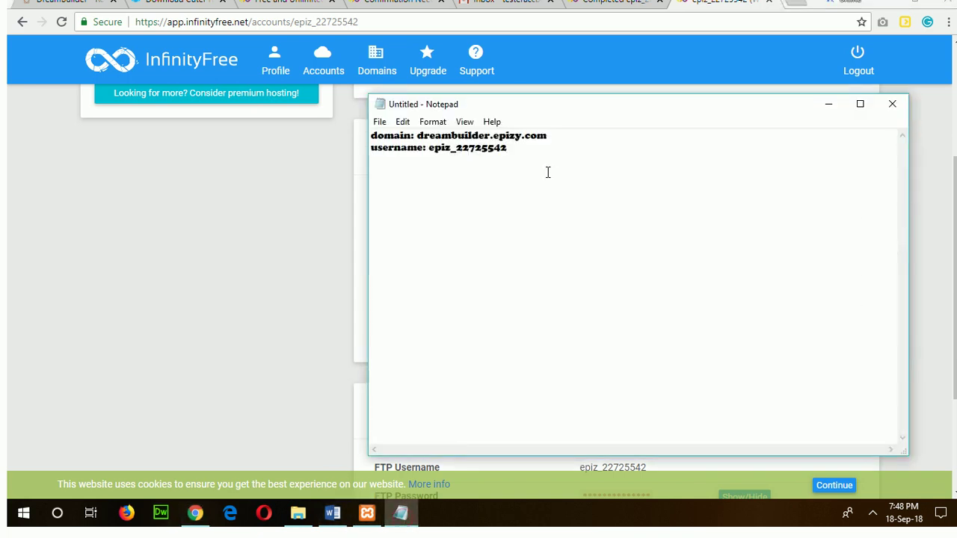
key(Return)
text(password:)
right_click(468, 169)
click(497, 230)
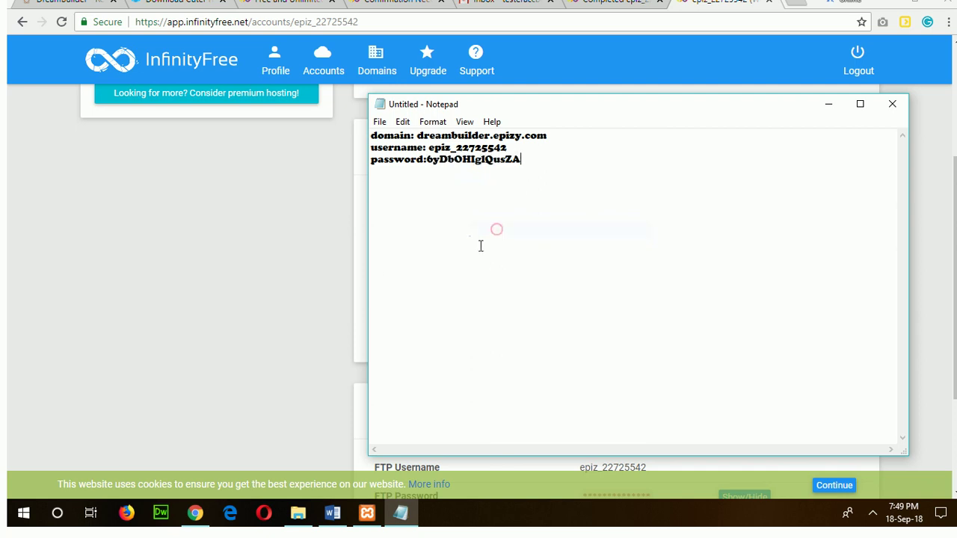
Add the FTP hostname ftpupload.net to the note, then scroll back to the page top.
click(275, 274)
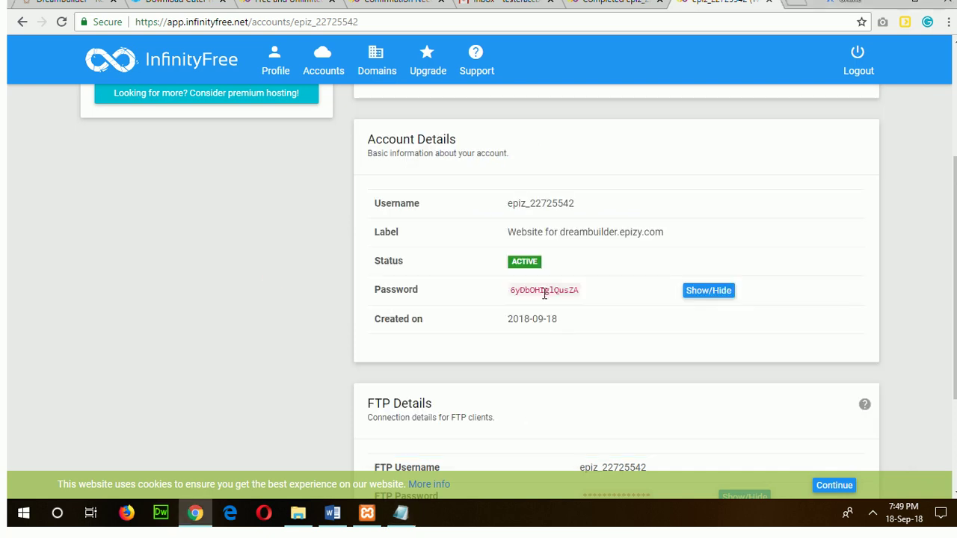
scroll(544, 294, down, 2)
scroll(545, 296, down, 1)
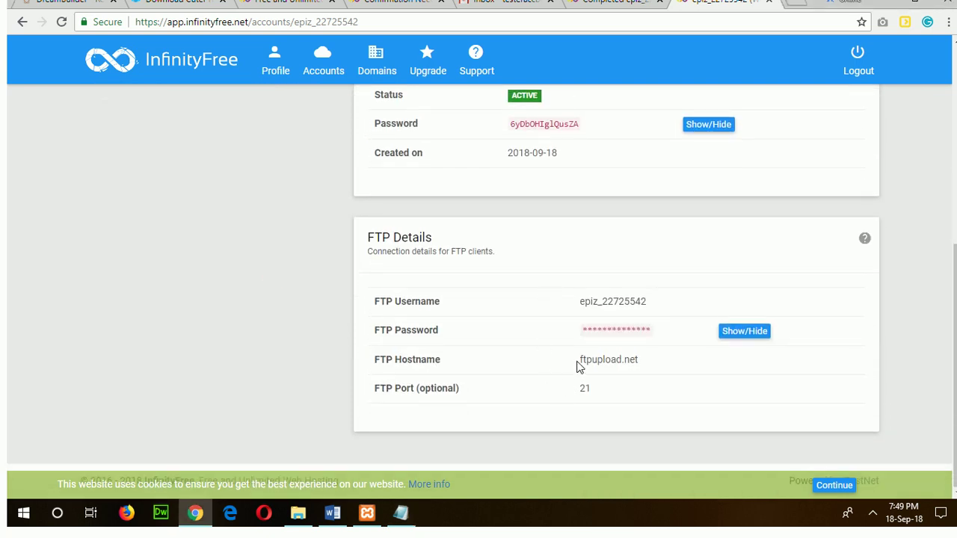
drag(578, 361, 656, 368)
right_click(636, 362)
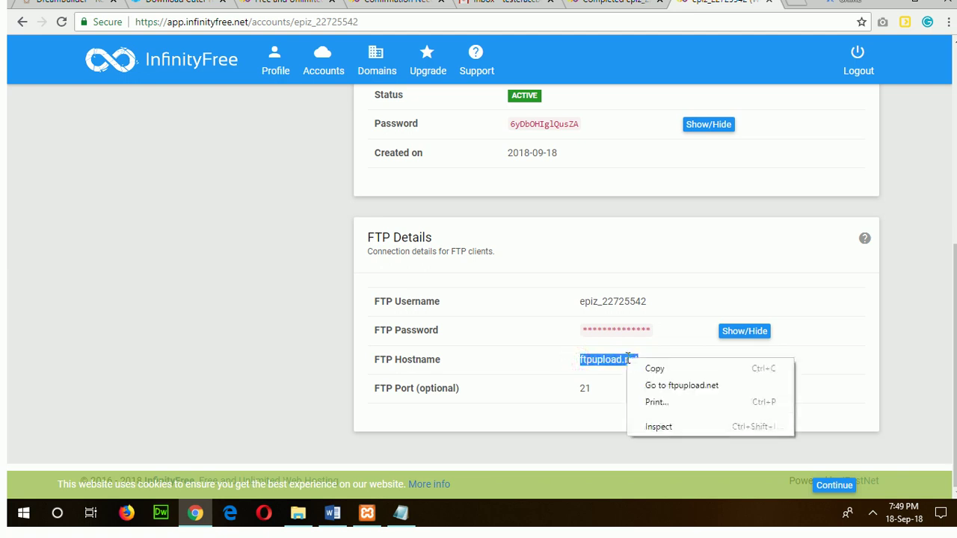
click(645, 366)
click(401, 513)
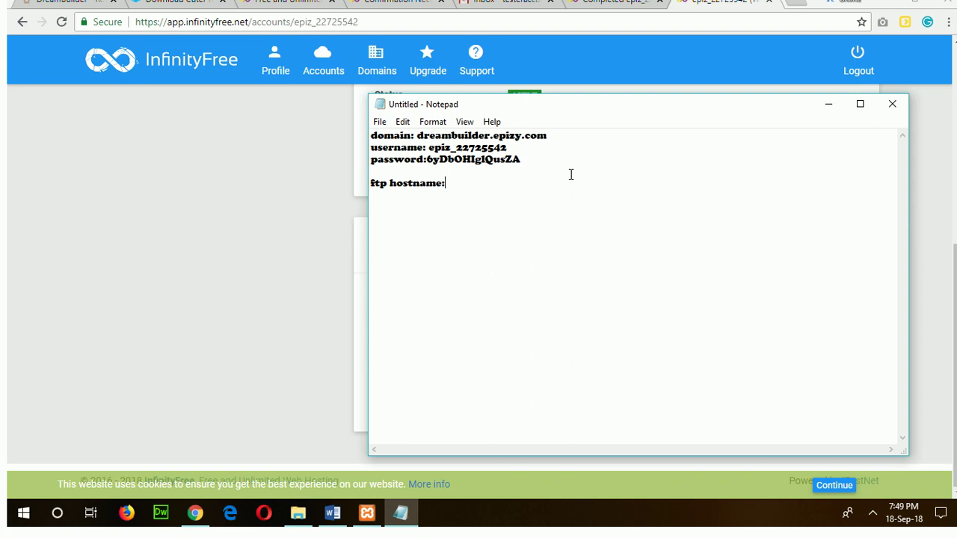
key(ctrl+v)
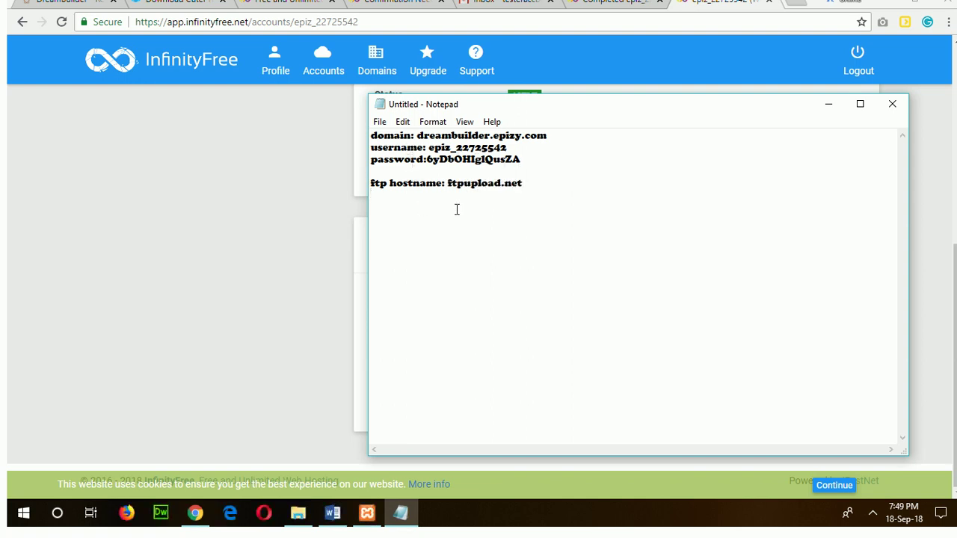
click(402, 513)
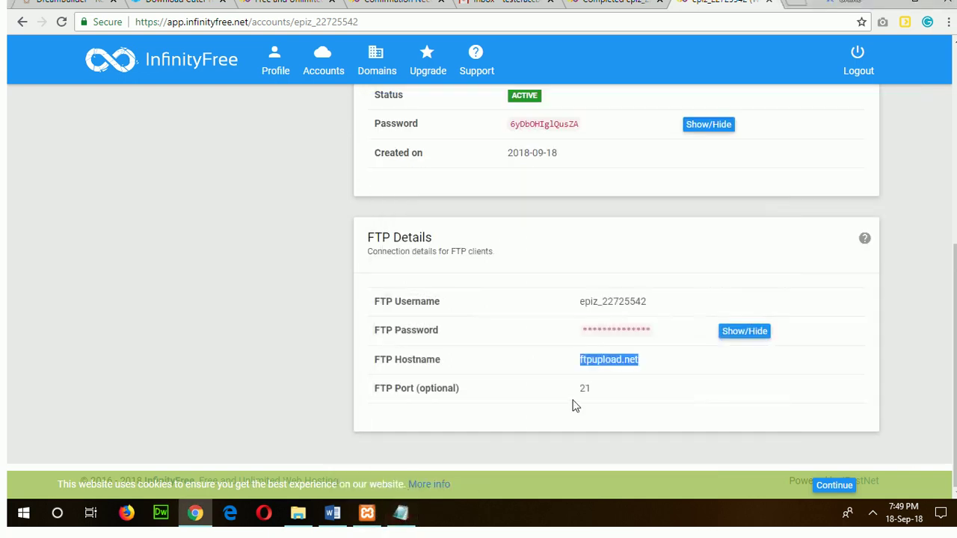
scroll(566, 381, up, 2)
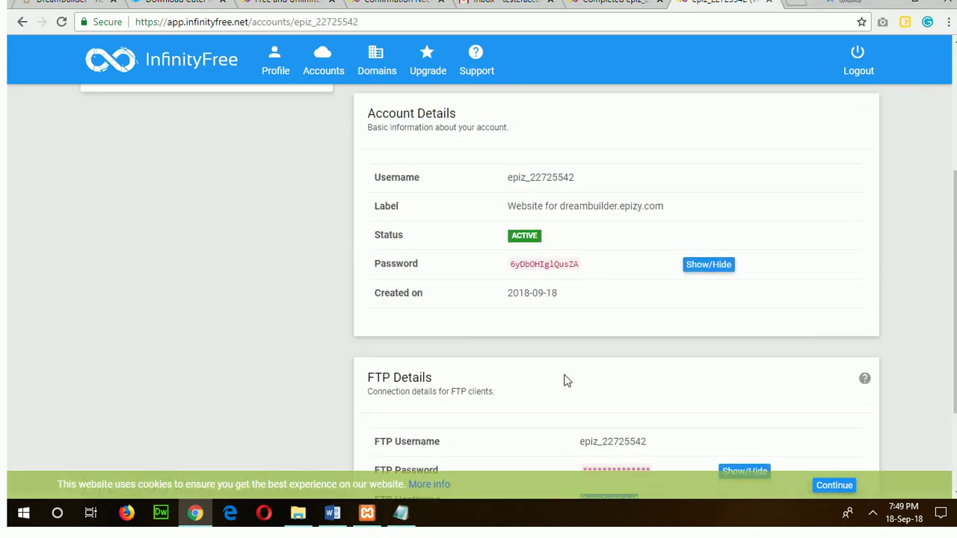
scroll(566, 381, up, 2)
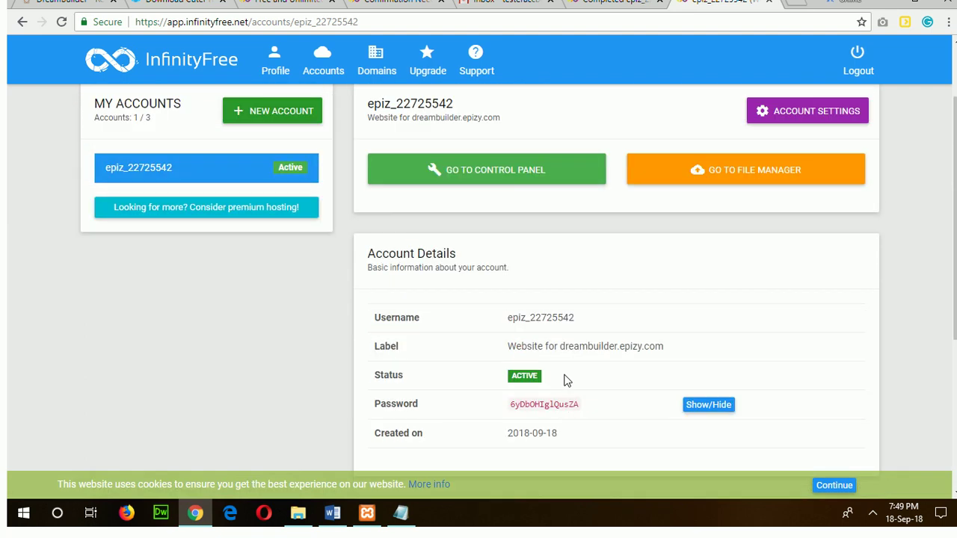
Check the database step in the Word guide, then return to the hosting account page.
click(333, 513)
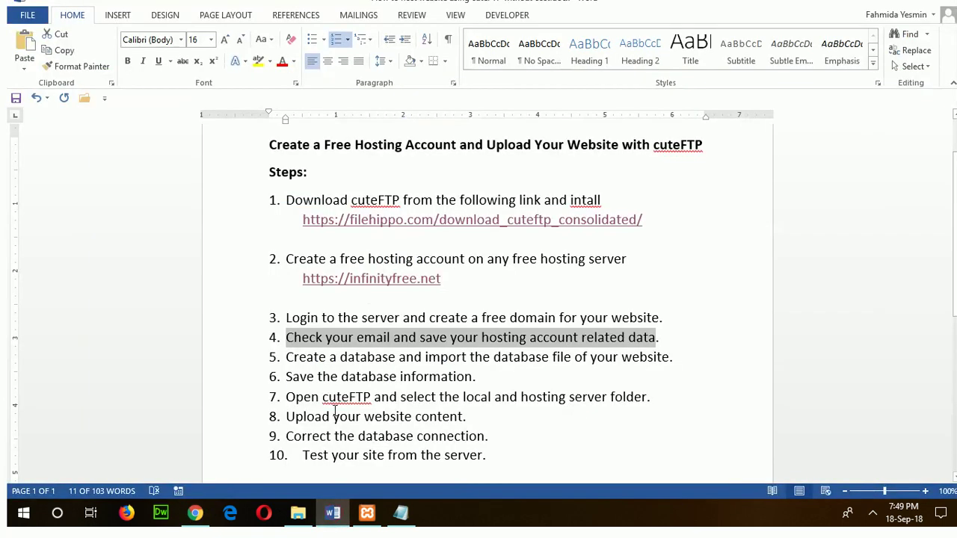
click(289, 353)
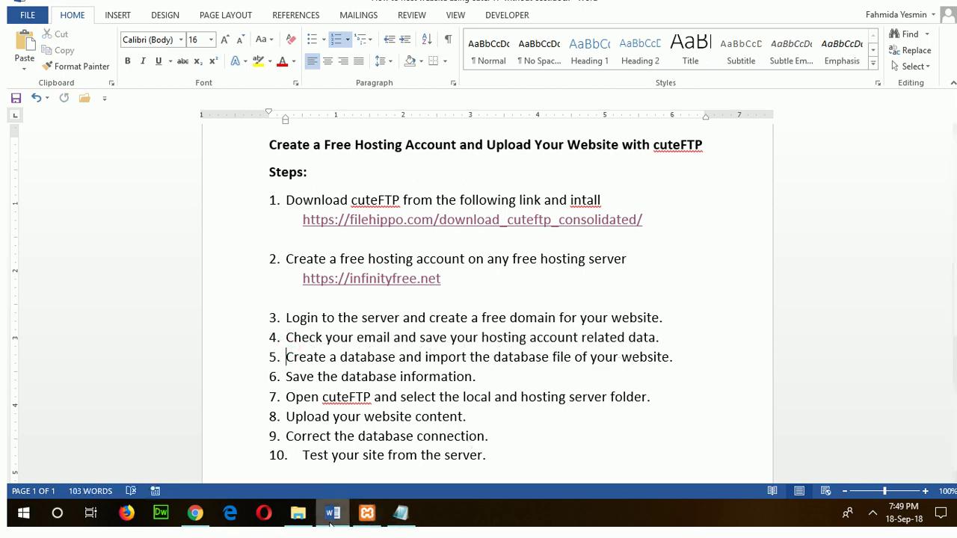
click(195, 513)
scroll(383, 299, up, 2)
In the control panel's MySQL Databases page, create a database named realestate.
click(515, 257)
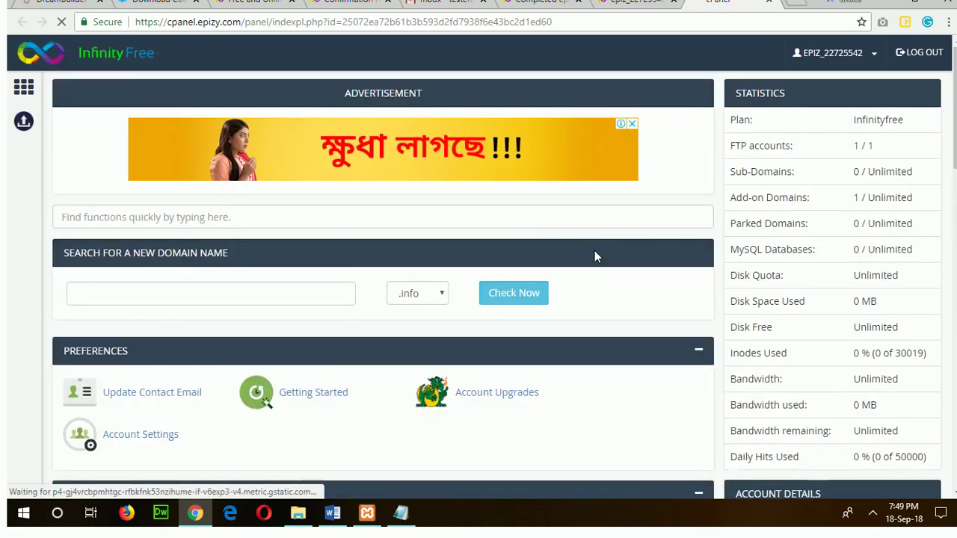
scroll(552, 238, down, 1)
scroll(552, 238, down, 5)
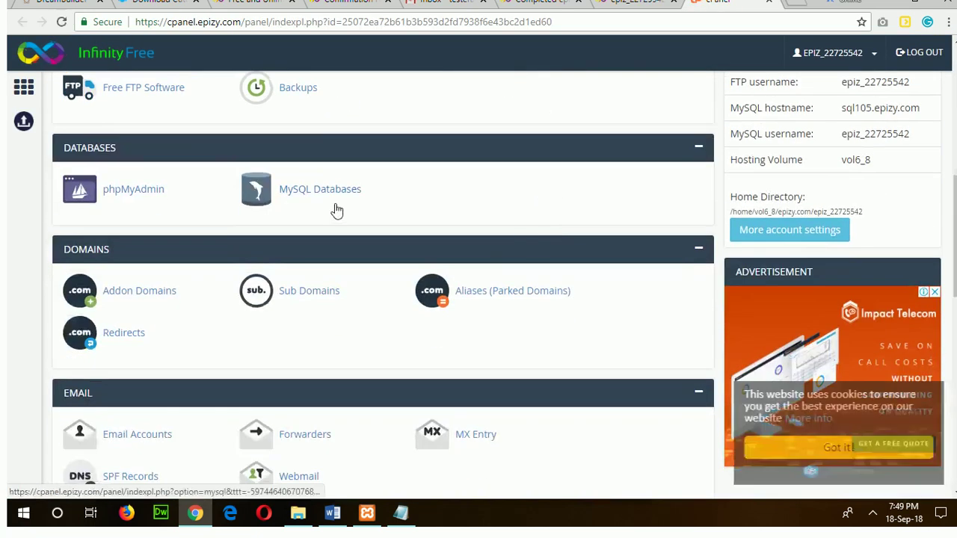
click(334, 193)
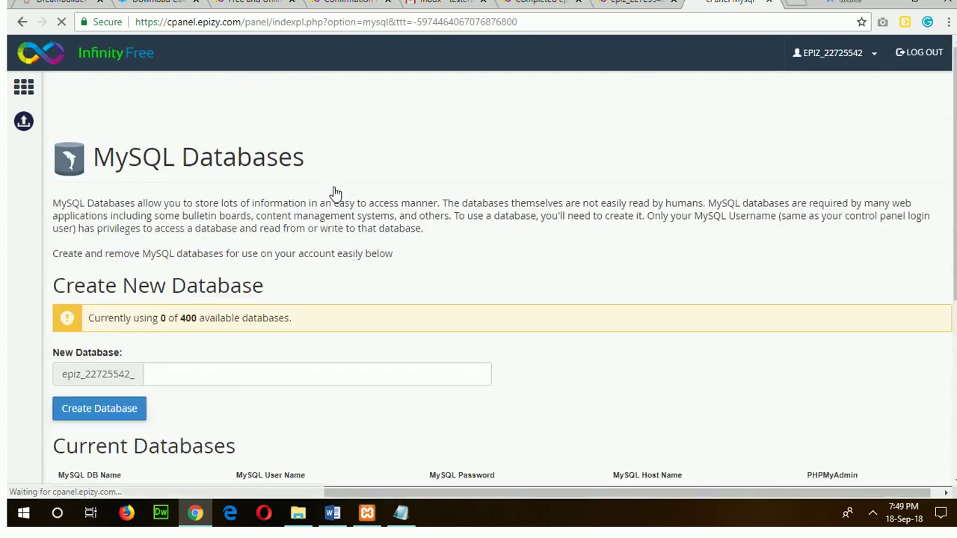
click(175, 372)
text(reales)
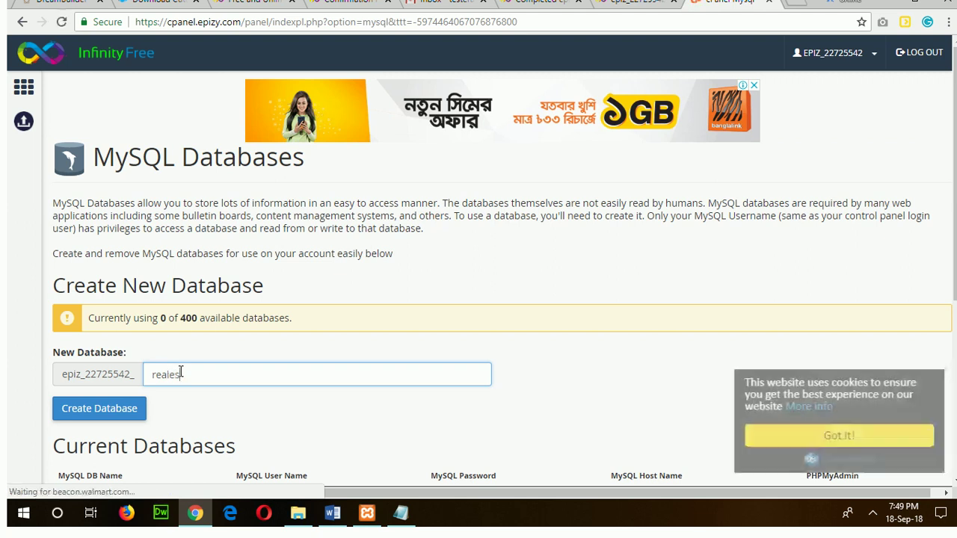
text(tate)
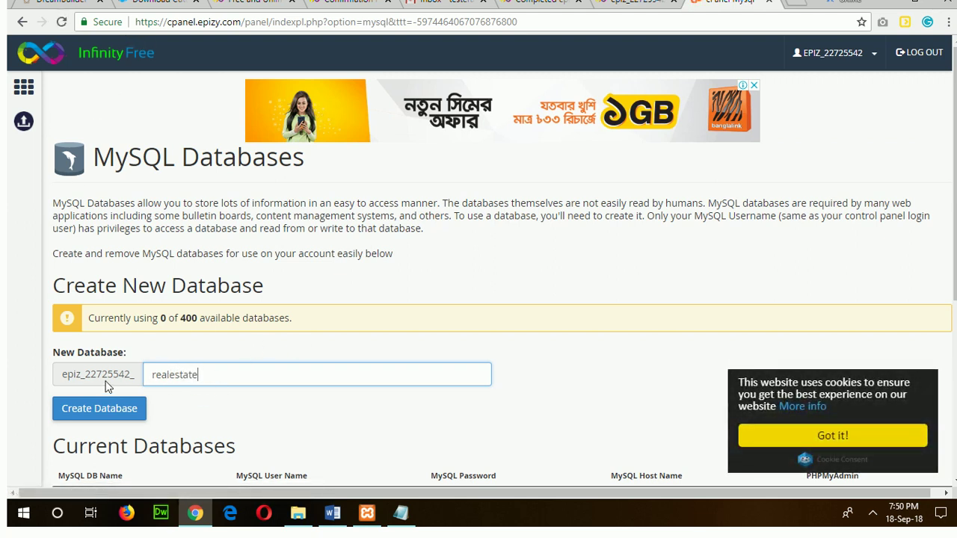
click(131, 408)
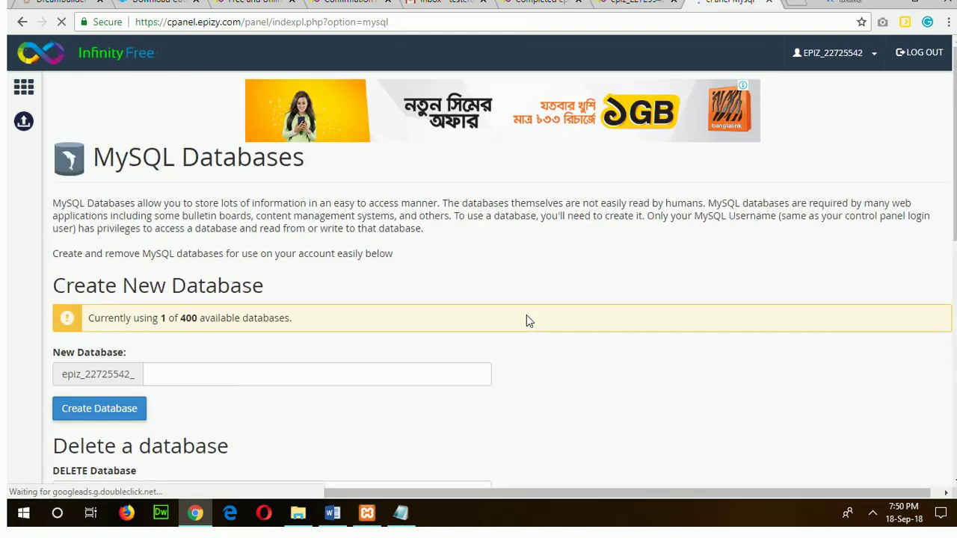
Go back to the control panel's main dashboard.
scroll(526, 320, down, 2)
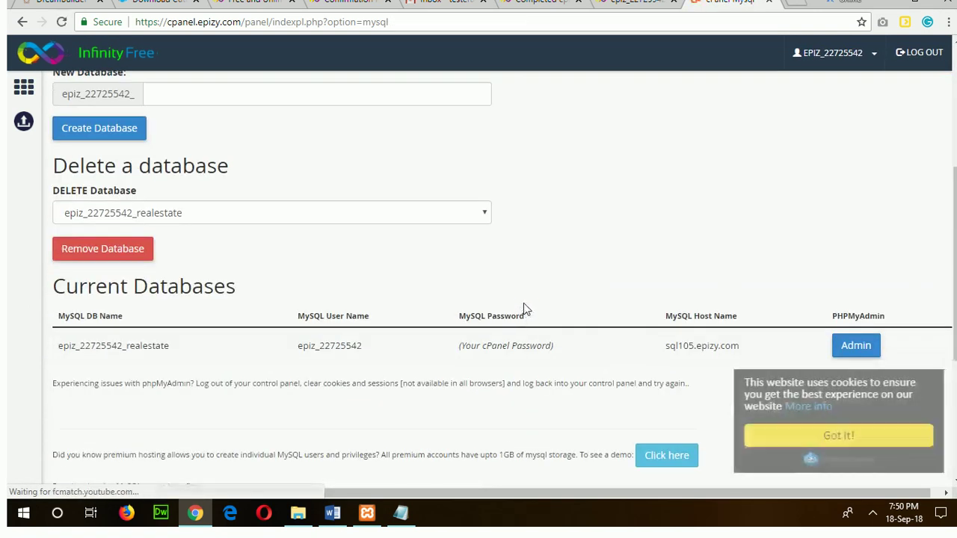
scroll(523, 307, down, 2)
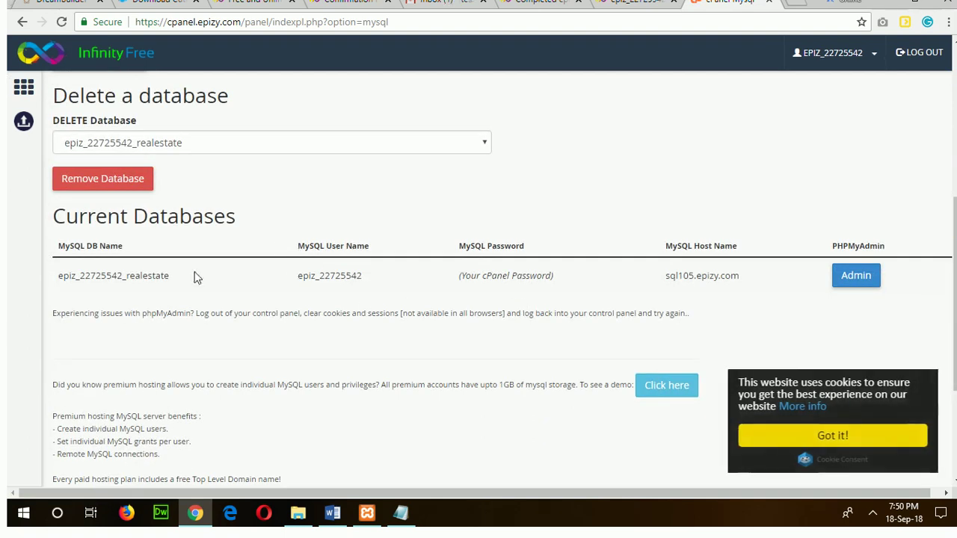
click(23, 91)
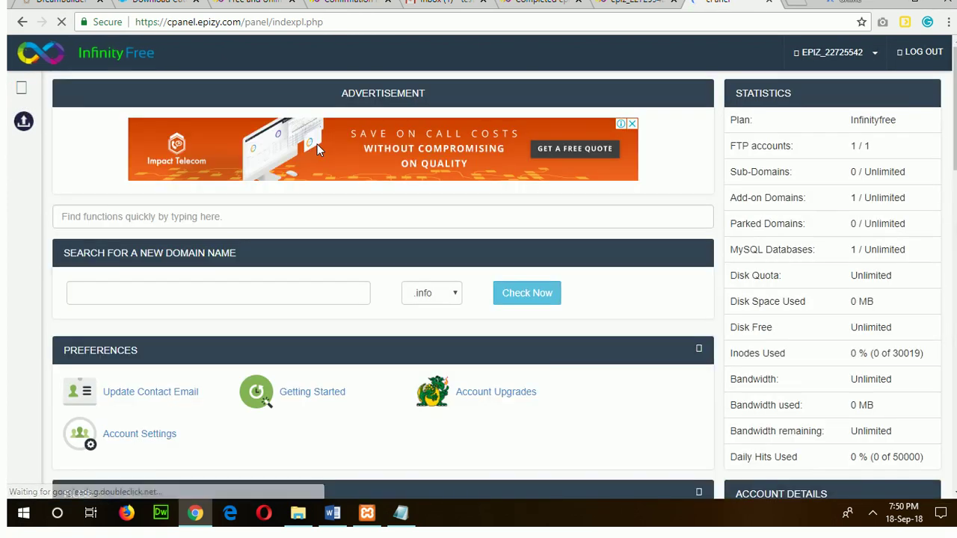
middle_click(348, 362)
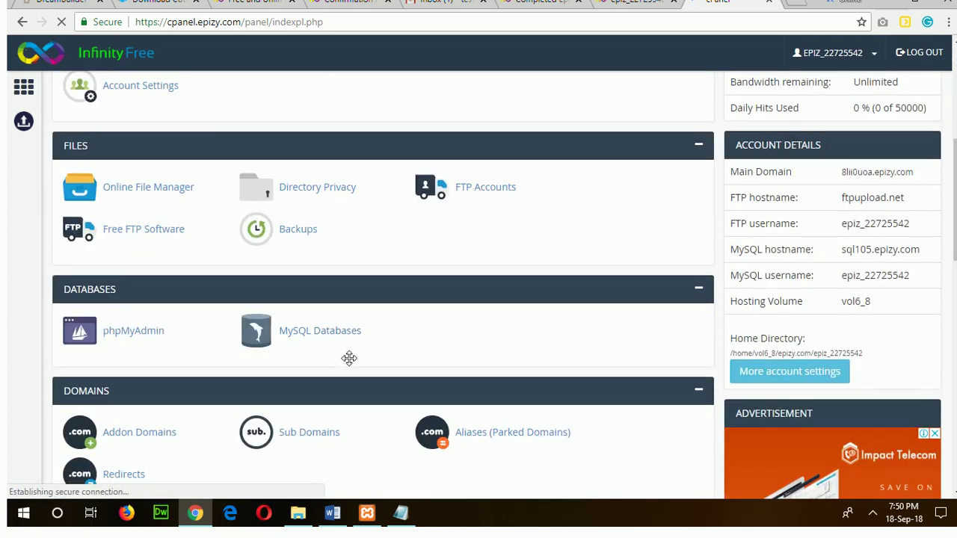
Open phpMyAdmin and connect to the realestate database.
click(120, 331)
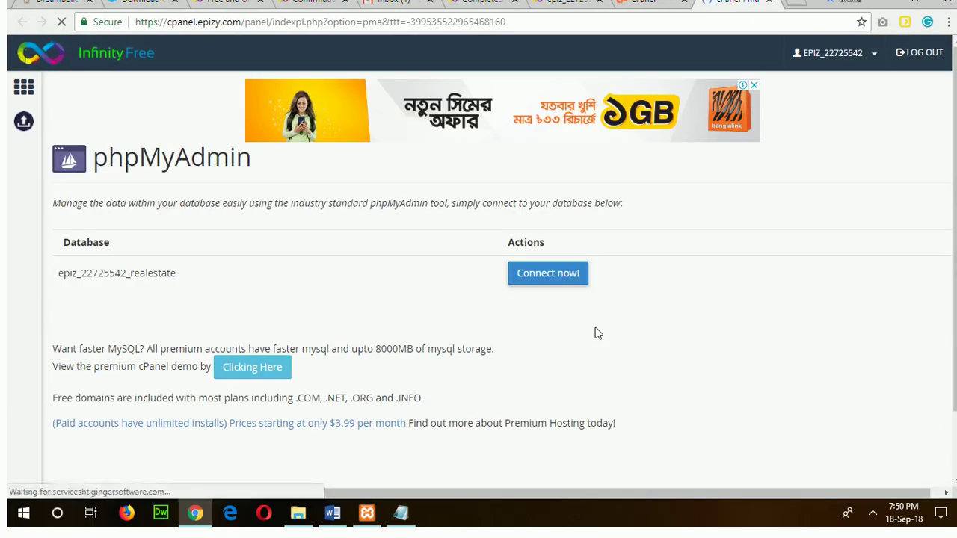
click(533, 278)
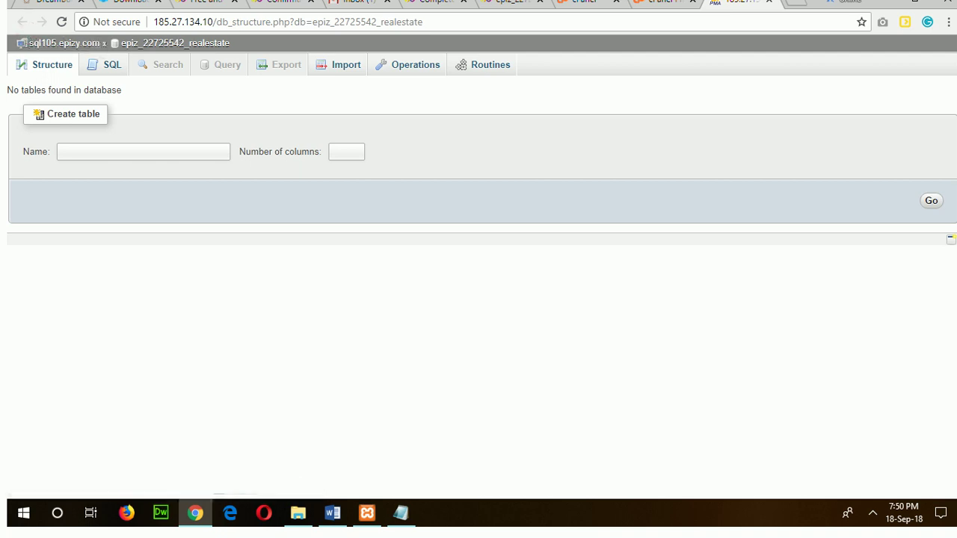
Copy the server name sql105.epizy.com from phpMyAdmin into the Notepad notes after mysql server.
drag(39, 52, 60, 44)
right_click(61, 45)
click(88, 152)
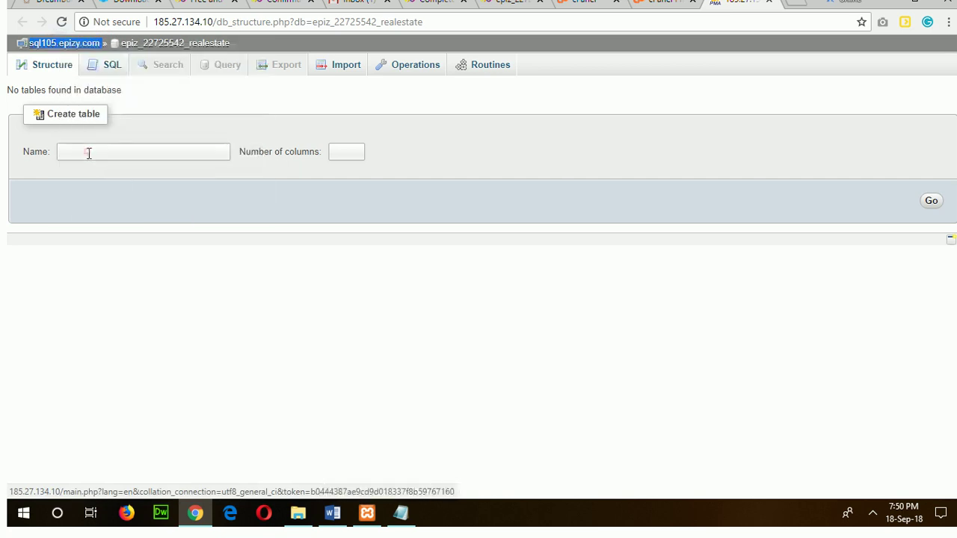
click(408, 514)
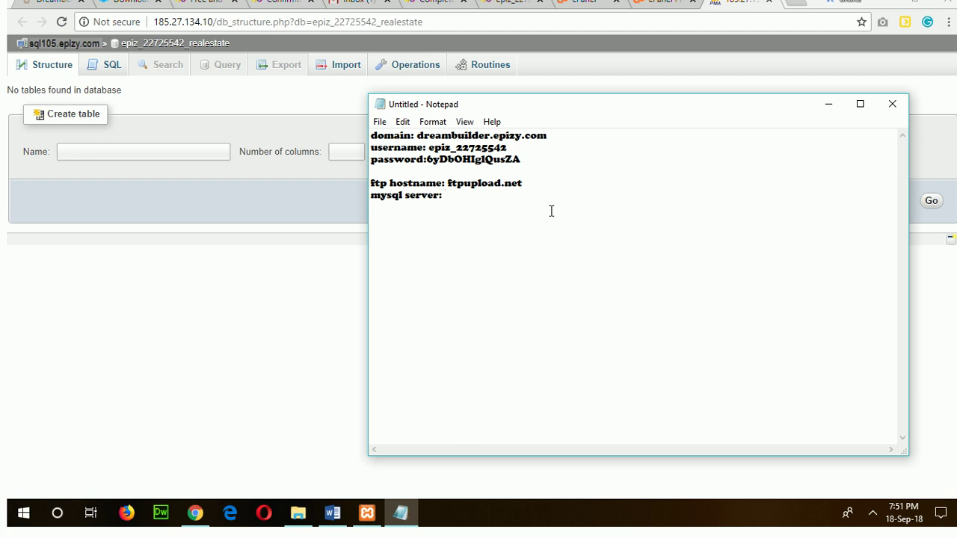
key(ctrl+v)
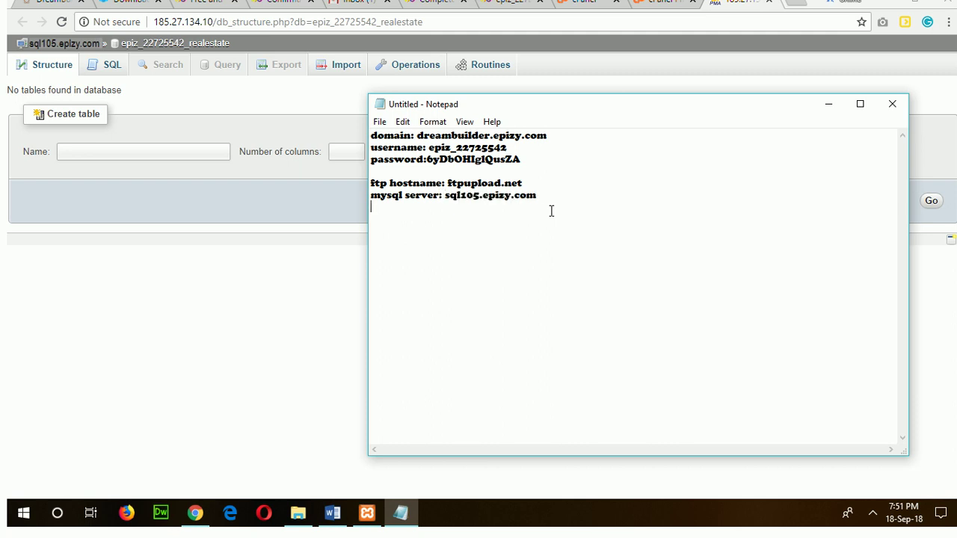
Copy the realestate database name into the Notepad notes after database:.
drag(243, 43, 119, 43)
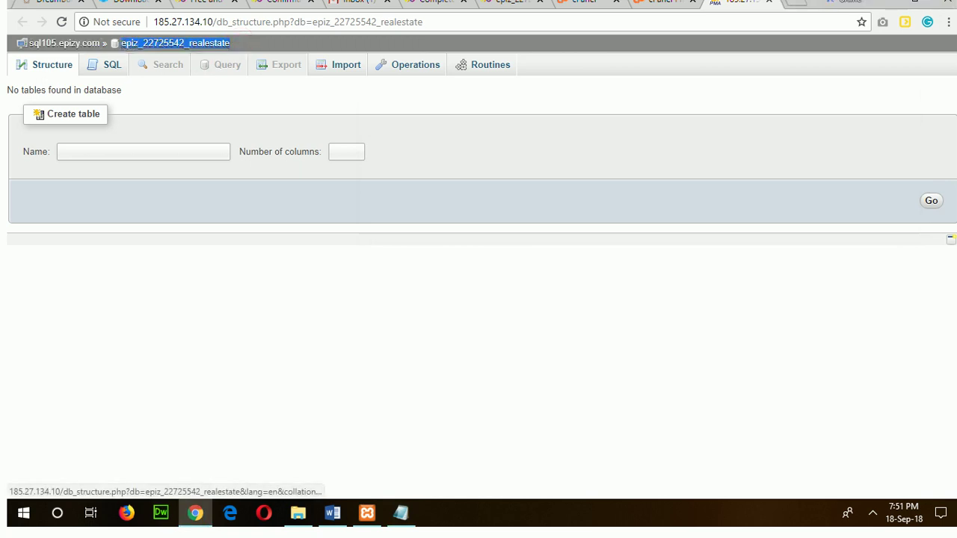
right_click(146, 45)
click(166, 149)
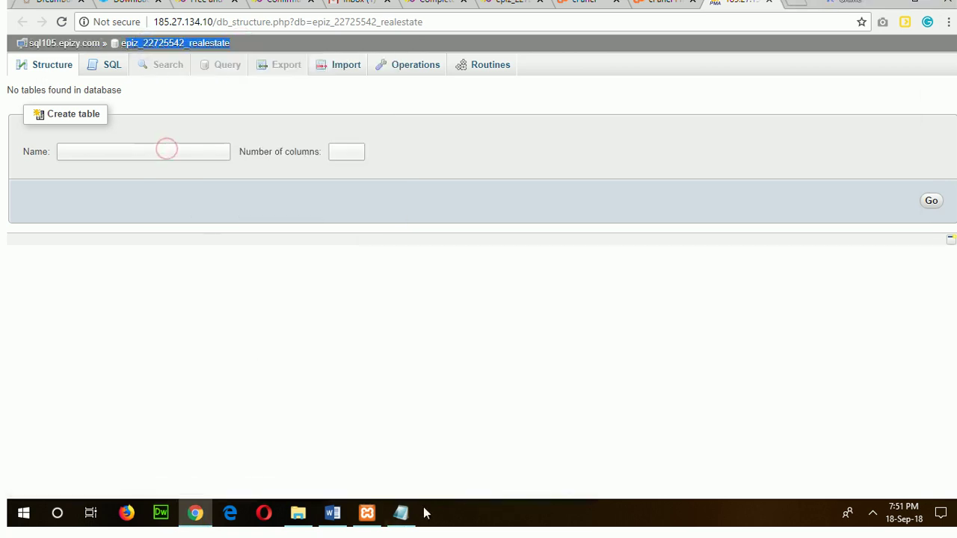
click(401, 513)
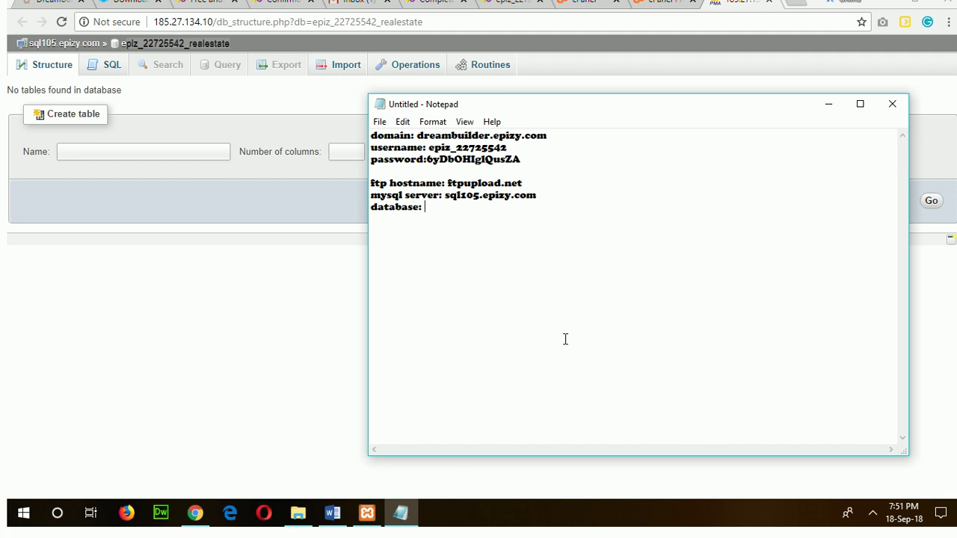
key(ctrl+v)
Check the Word steps document, then open phpMyAdmin's Import page for the realestate database.
click(482, 268)
click(62, 216)
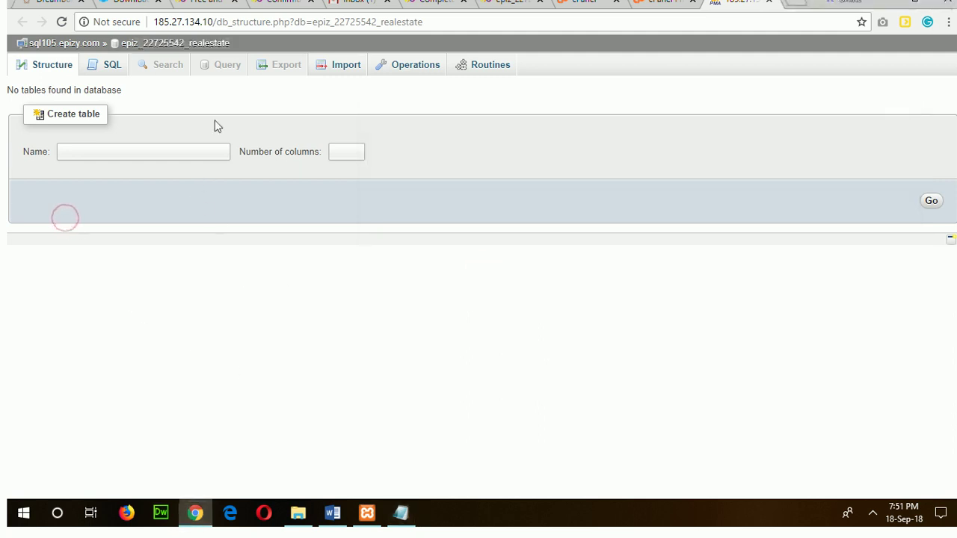
click(334, 515)
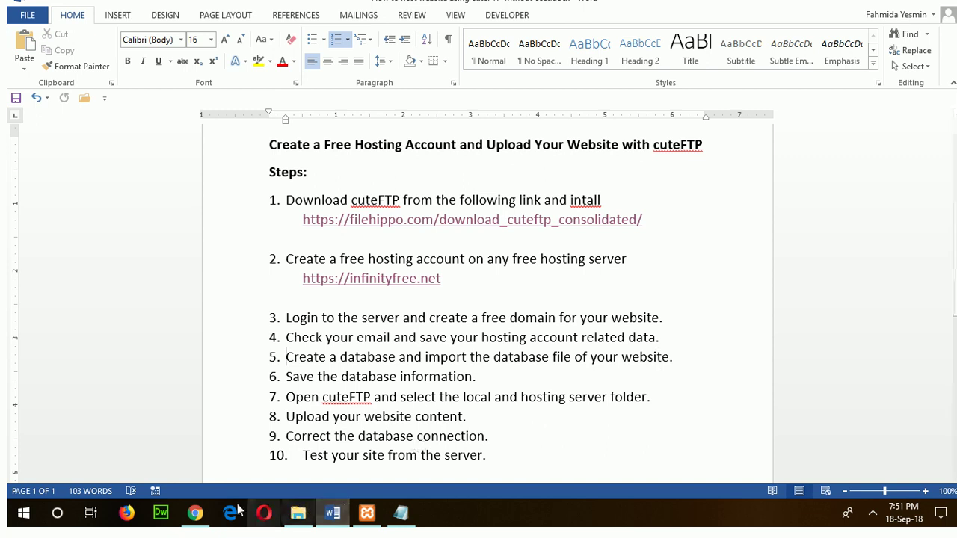
click(195, 513)
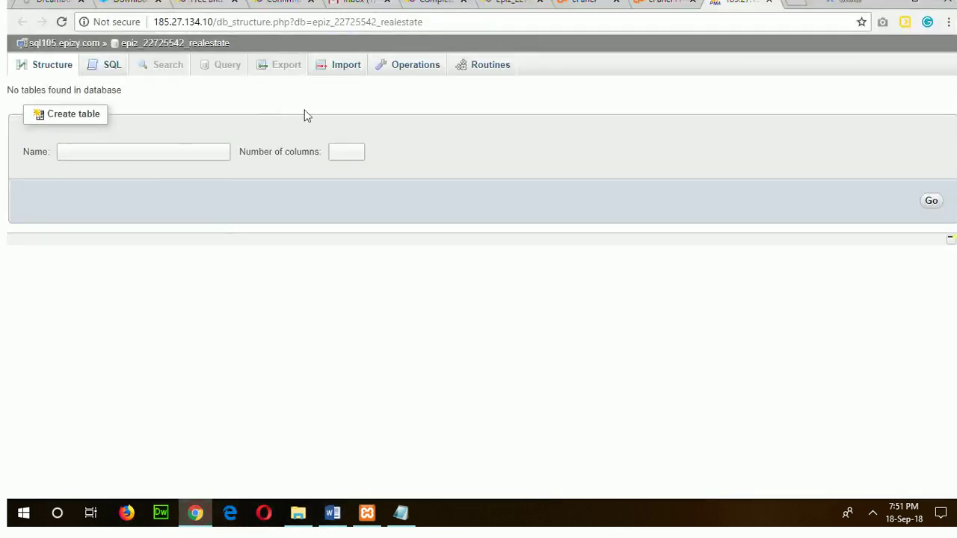
click(344, 65)
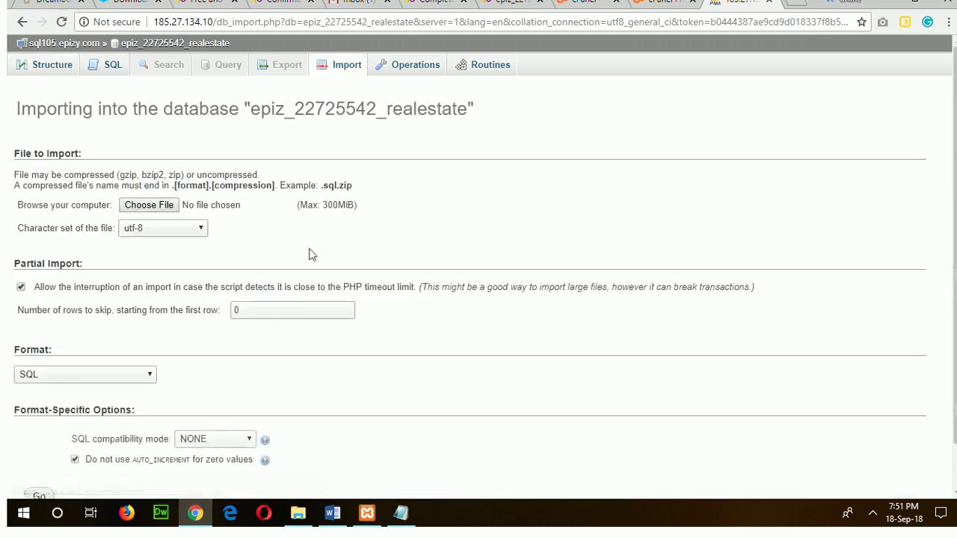
Choose realestate.sql from C:\xampp\htdocs\dreambuilder as the file to import.
click(144, 202)
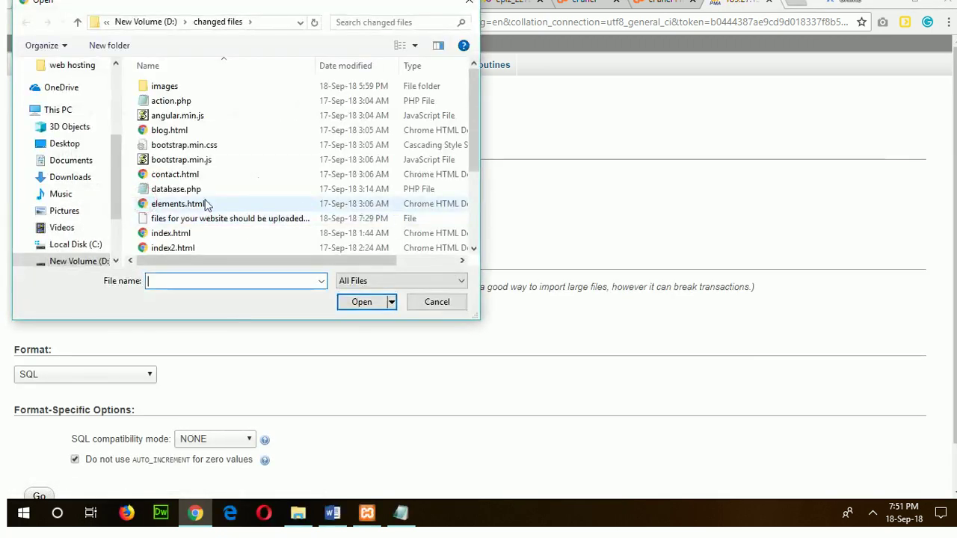
click(79, 244)
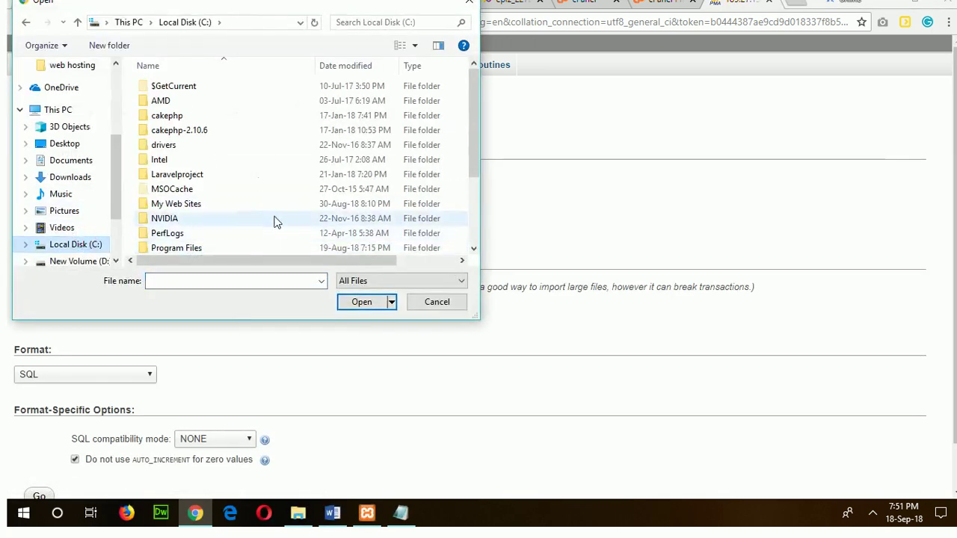
scroll(274, 220, down, 3)
double_click(154, 234)
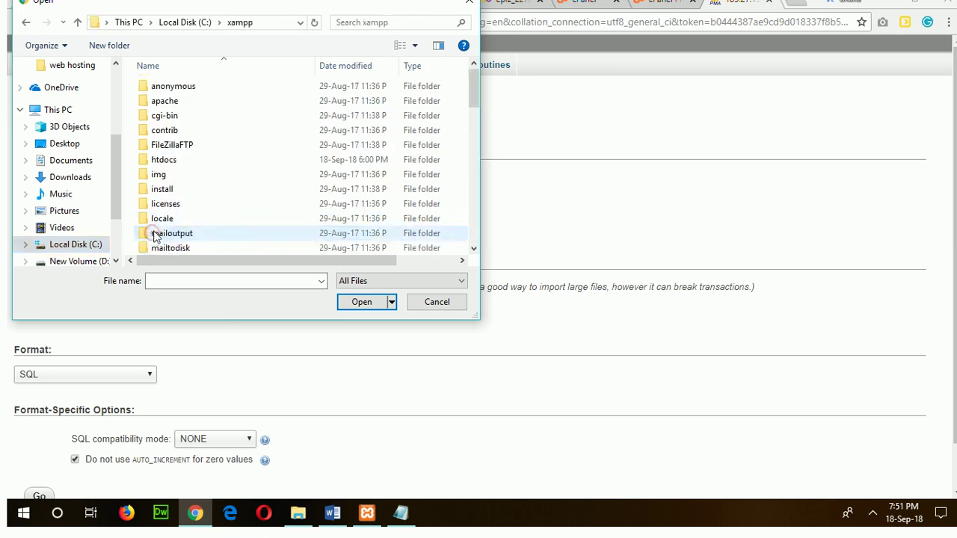
double_click(177, 159)
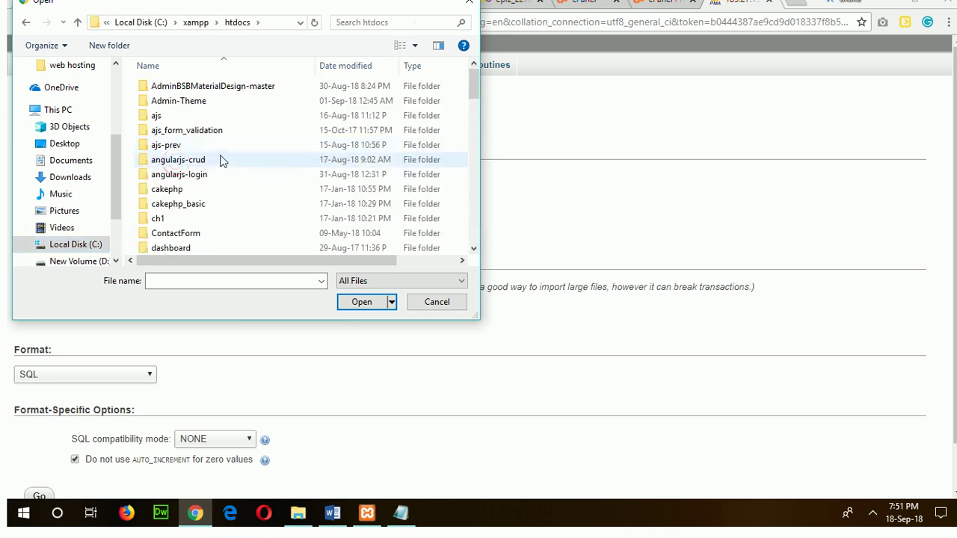
scroll(221, 160, down, 5)
scroll(222, 161, up, 5)
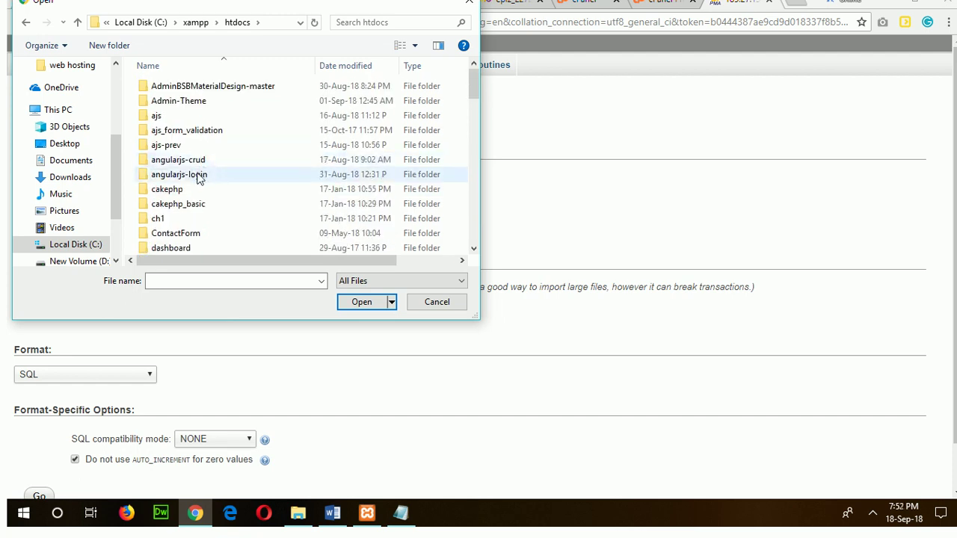
scroll(198, 176, down, 1)
double_click(187, 232)
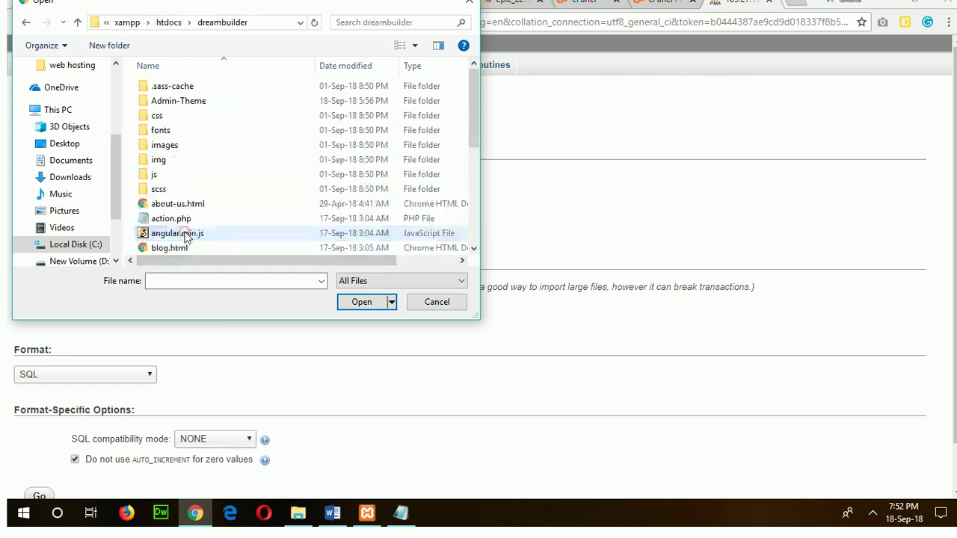
scroll(305, 178, down, 2)
scroll(305, 173, down, 3)
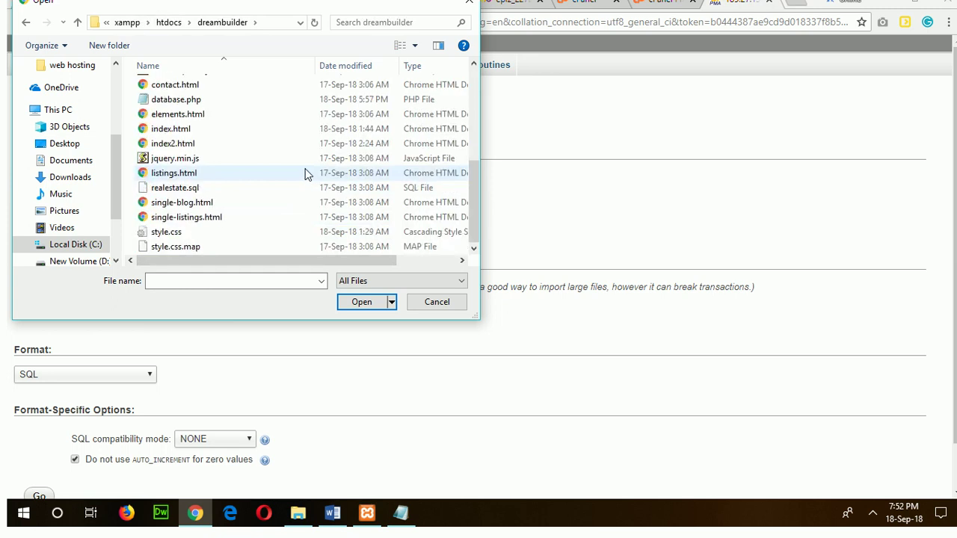
click(183, 189)
double_click(183, 190)
Run the import and view the new property and user tables in Structure.
scroll(294, 266, down, 1)
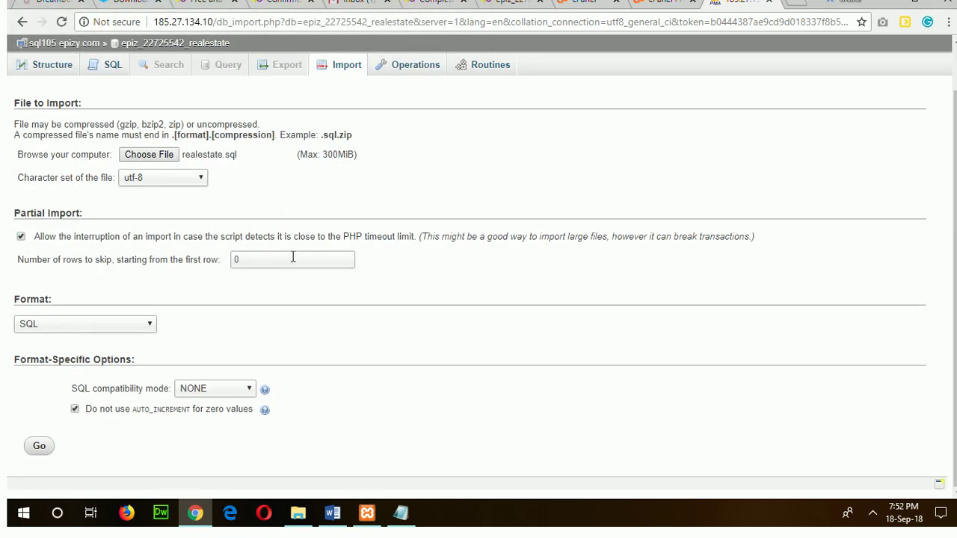
click(41, 447)
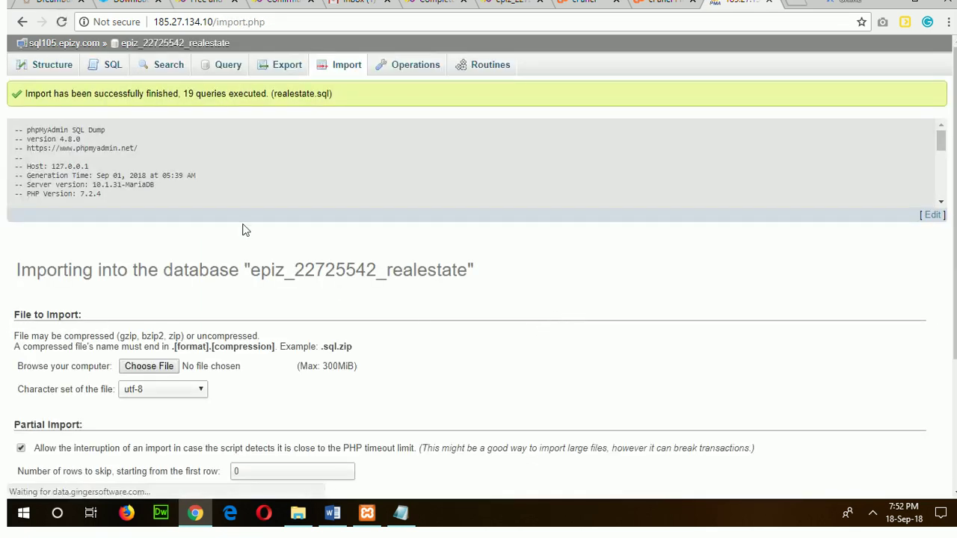
click(52, 69)
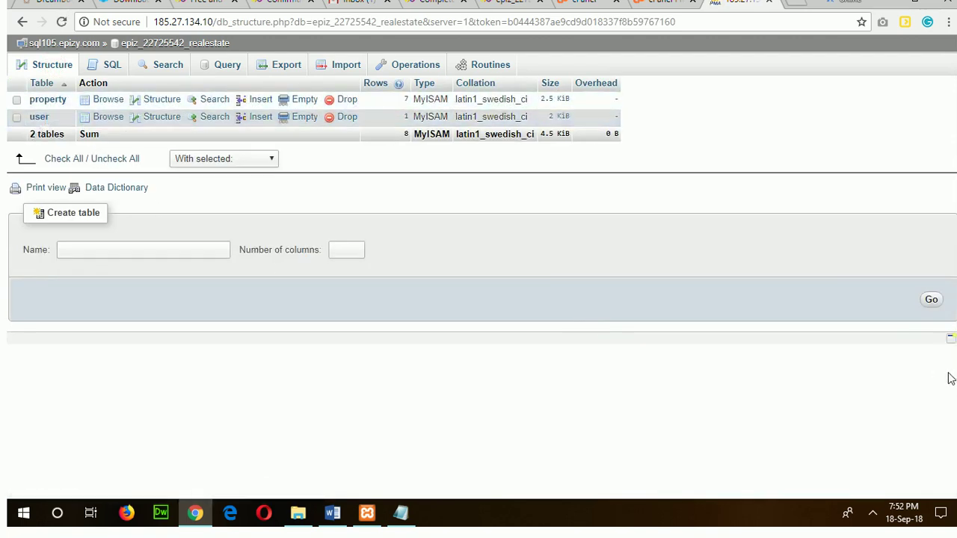
Save the Notepad hosting credentials to the Documents folder under the name hosting.txt.
click(333, 513)
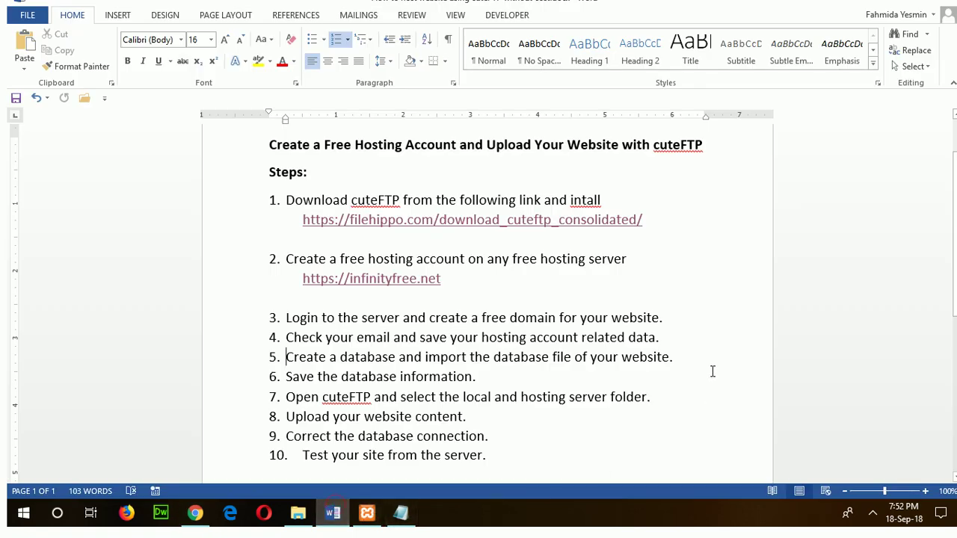
scroll(712, 364, down, 1)
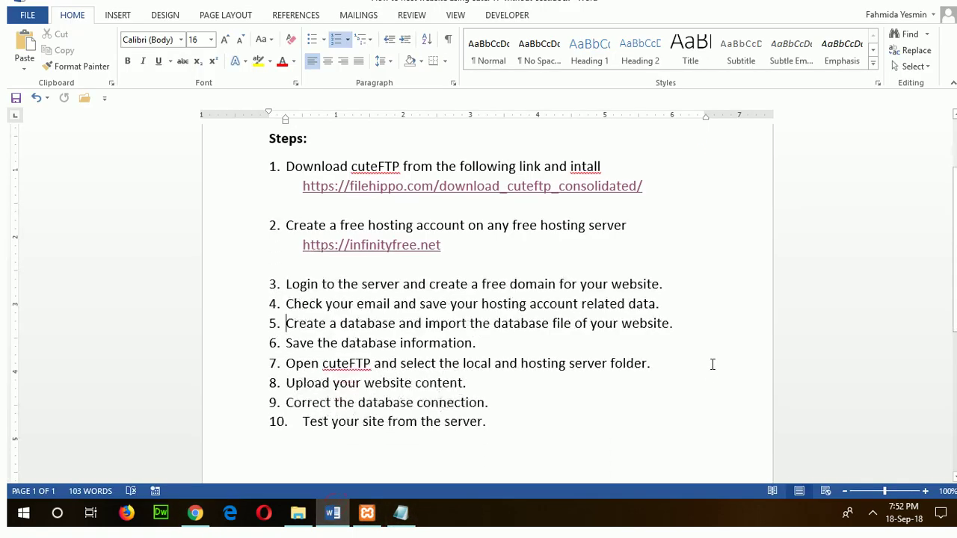
click(401, 513)
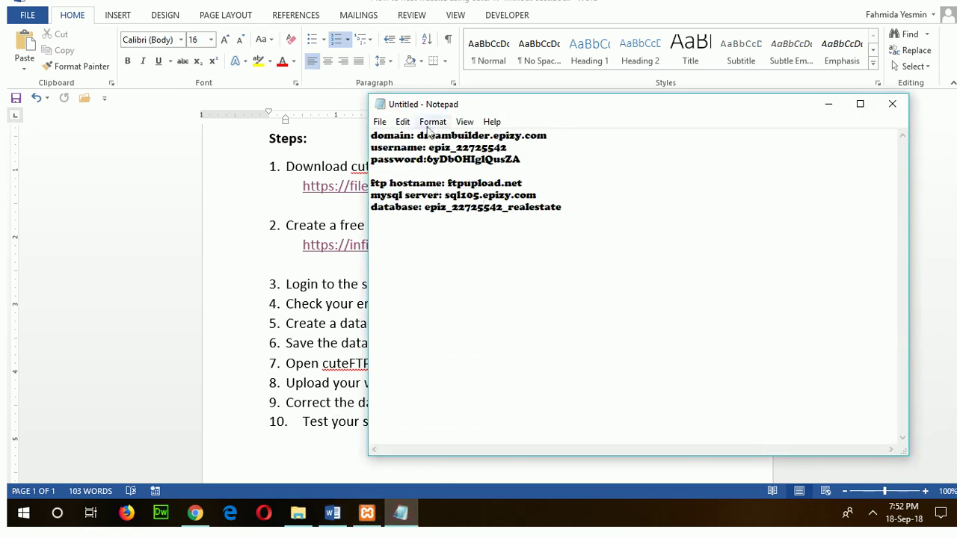
click(379, 121)
click(423, 170)
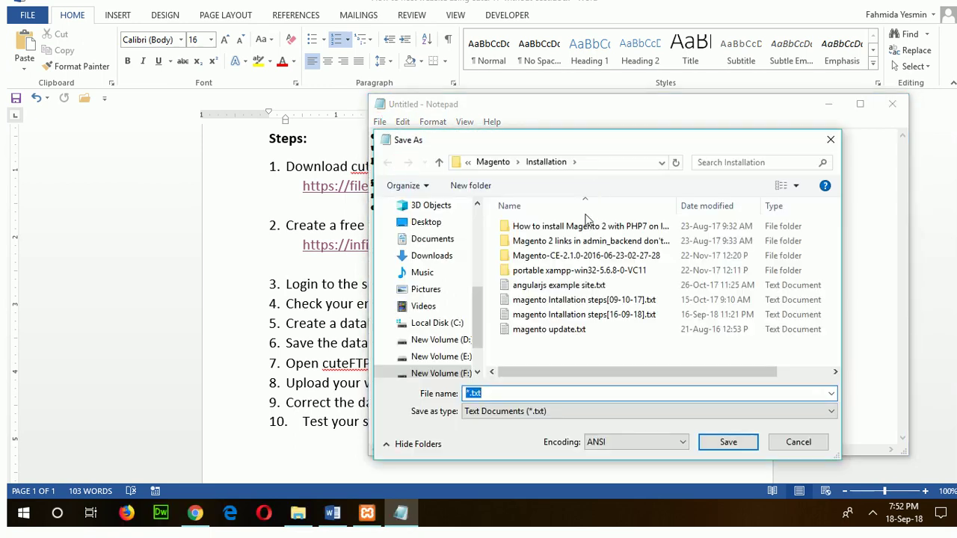
click(437, 240)
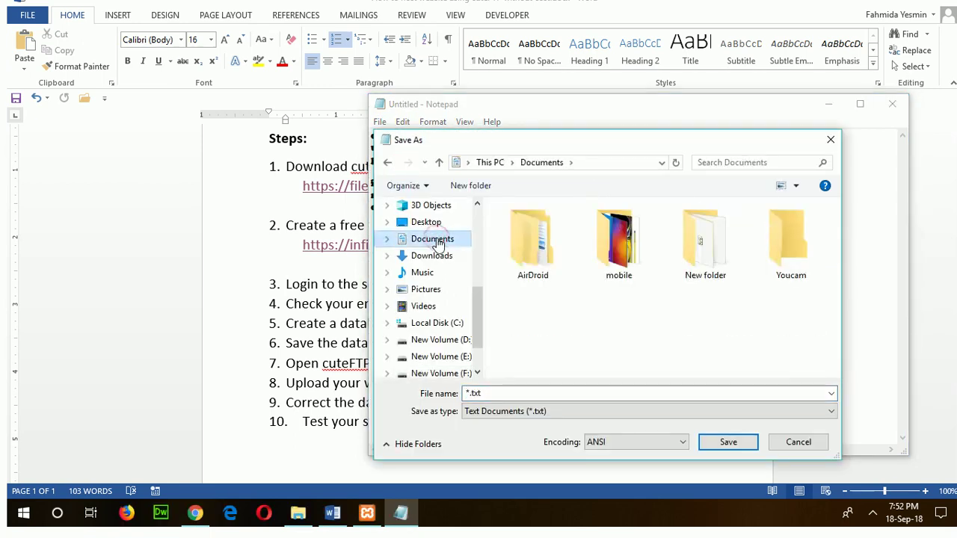
double_click(504, 399)
click(471, 393)
text(hos)
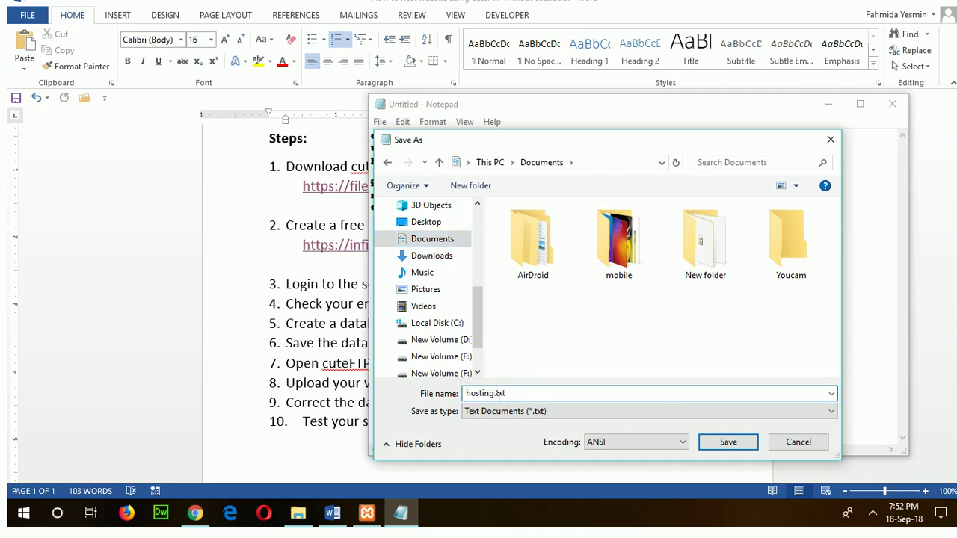
text(ting)
key(Return)
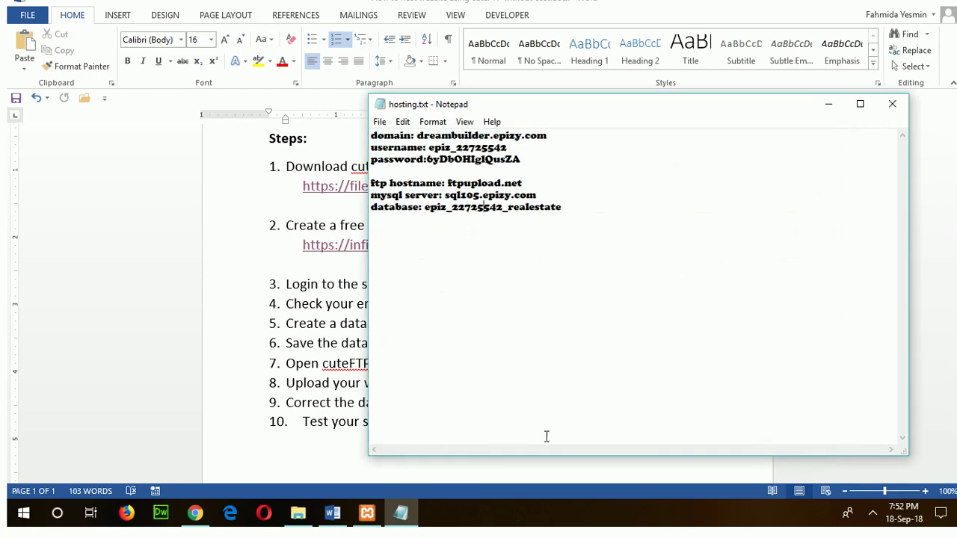
click(264, 403)
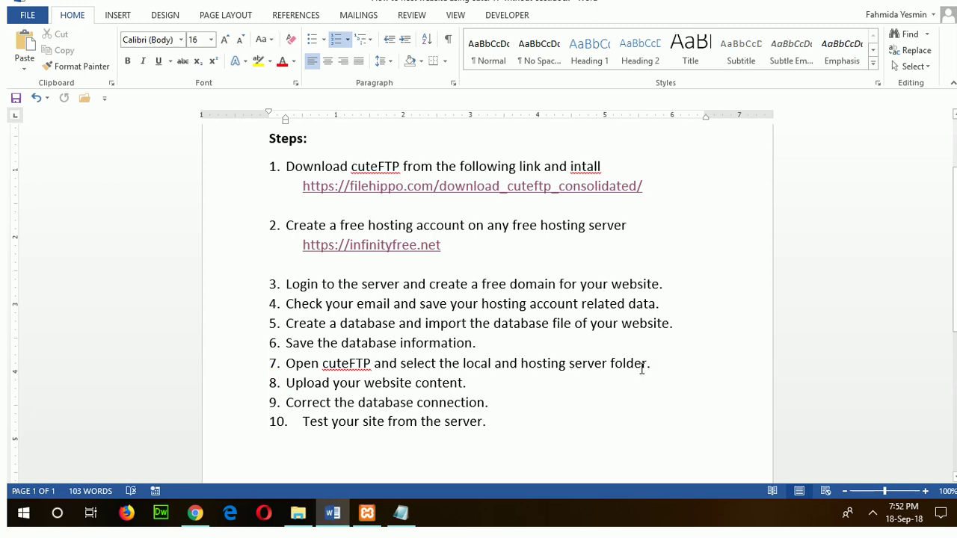
Search Windows for 'cute', launch CuteFTP 9, and continue past the trial Welcome dialog.
click(57, 513)
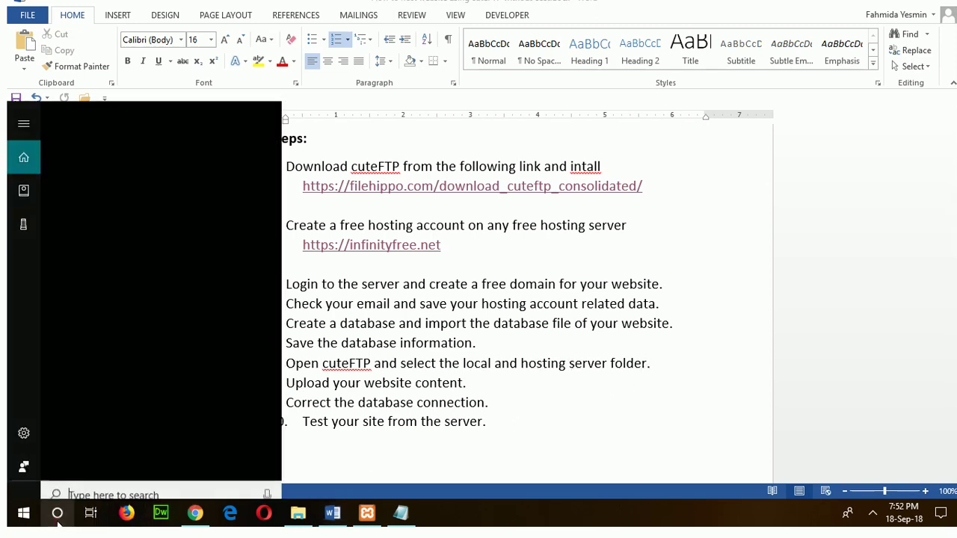
text(cute)
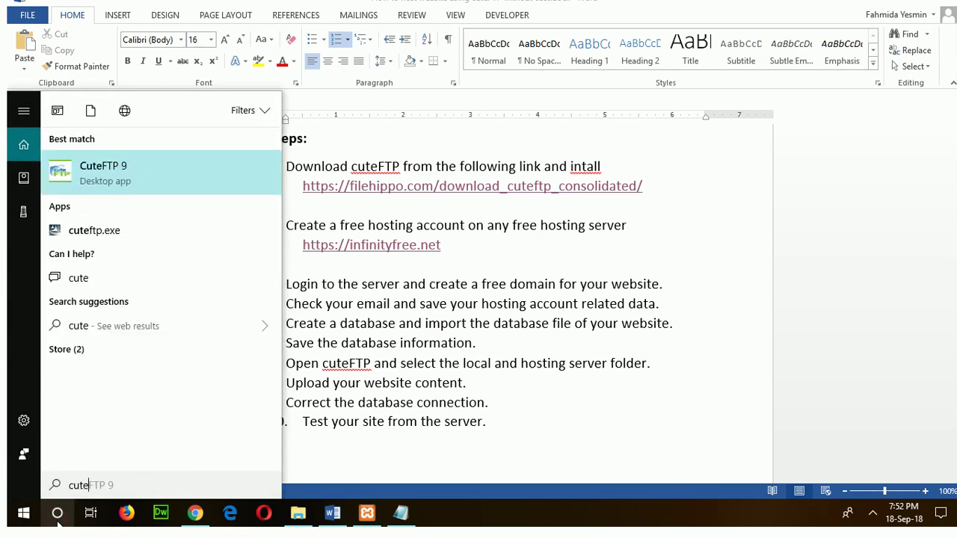
key(Return)
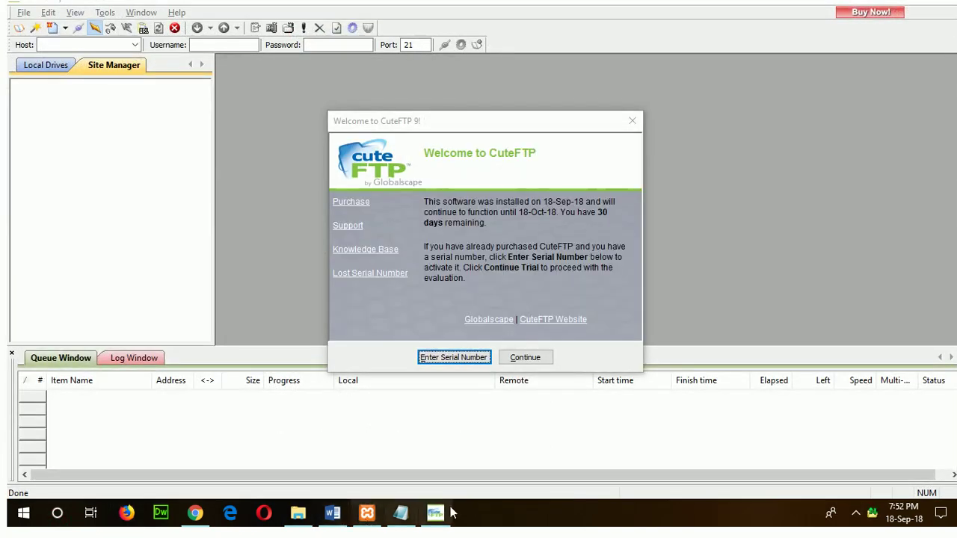
click(529, 358)
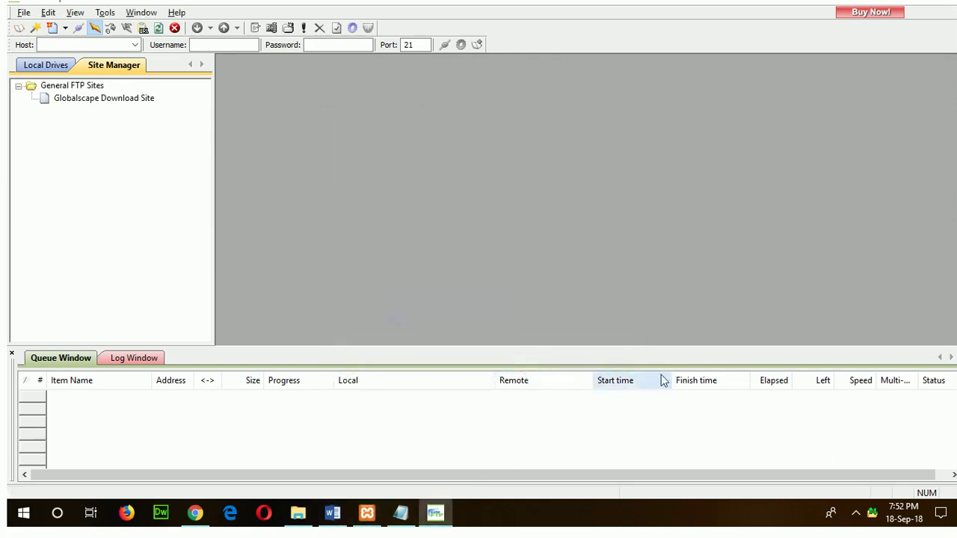
Copy ftpupload.net from hosting.txt into CuteFTP's Host box.
click(86, 46)
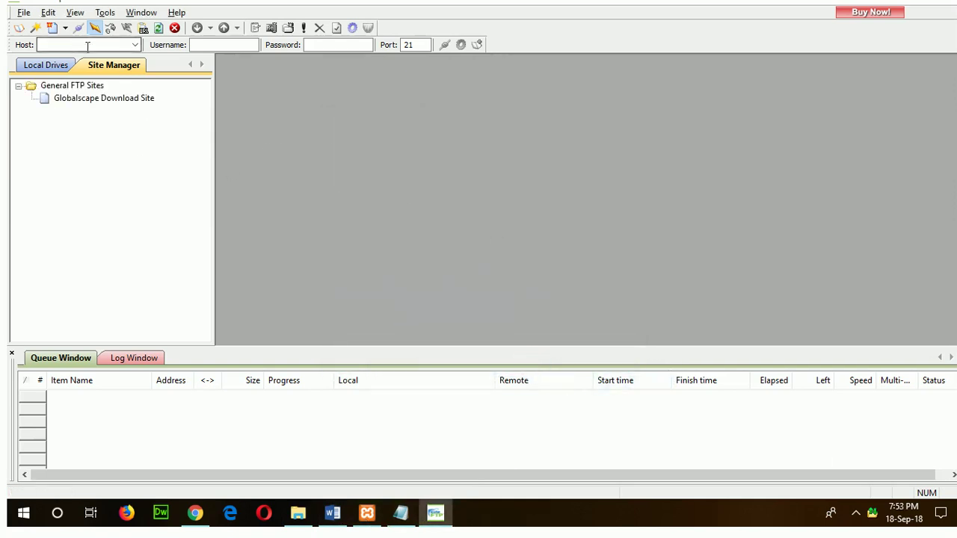
click(401, 513)
drag(448, 179, 526, 180)
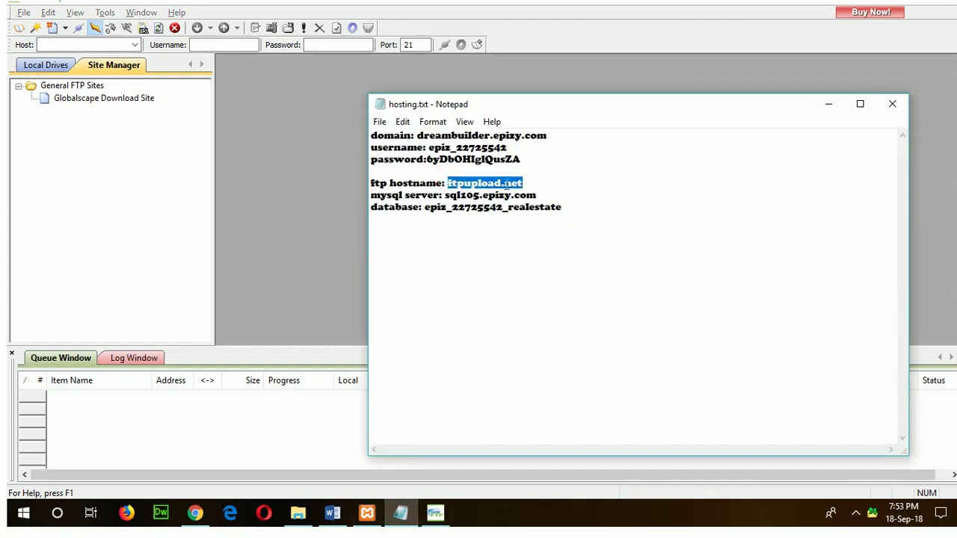
right_click(500, 186)
click(530, 232)
click(108, 44)
right_click(108, 46)
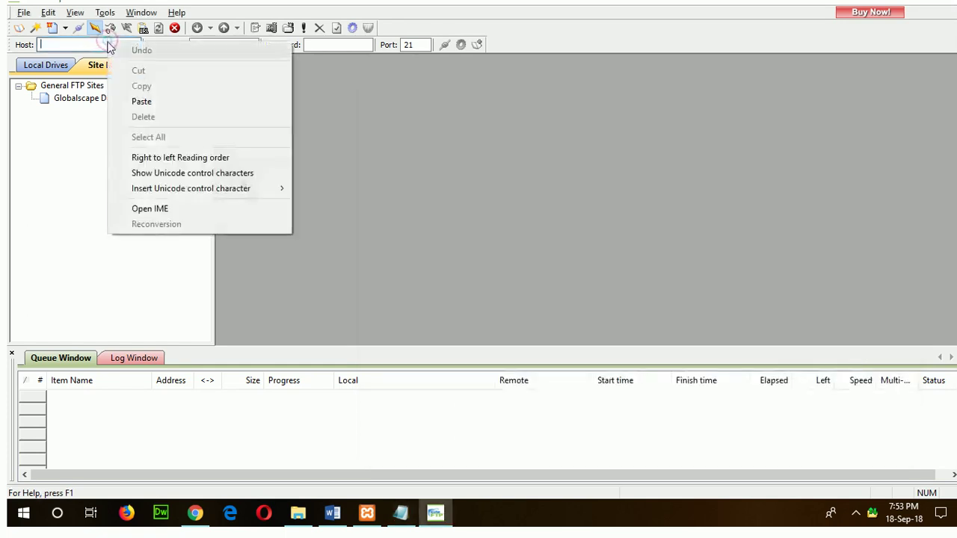
click(141, 101)
Copy the hosting username from the notes into CuteFTP's Username box.
click(446, 516)
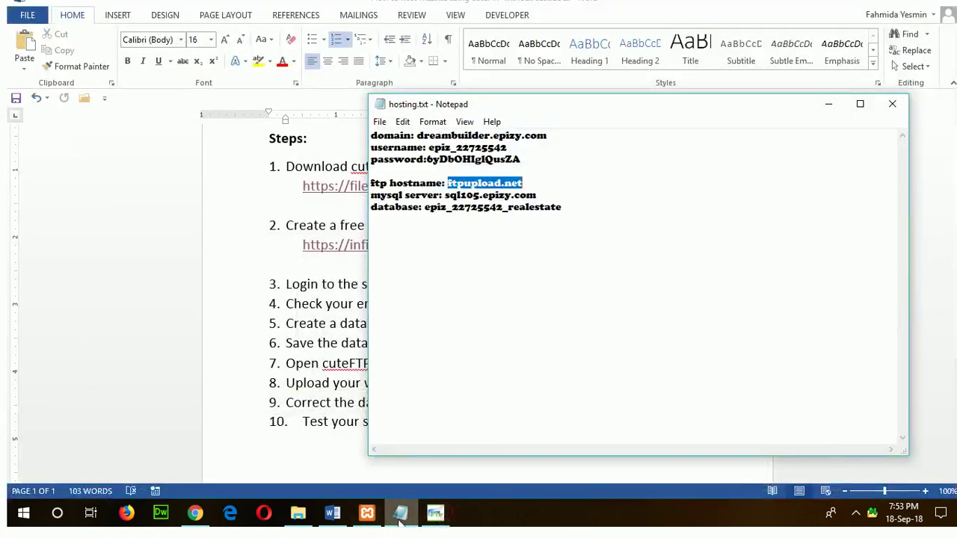
drag(431, 147, 504, 147)
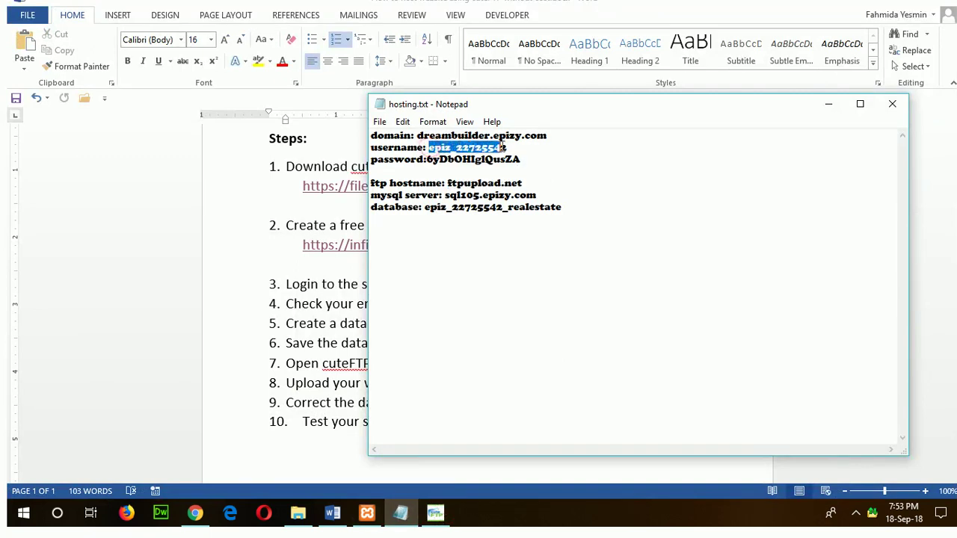
right_click(485, 149)
click(518, 193)
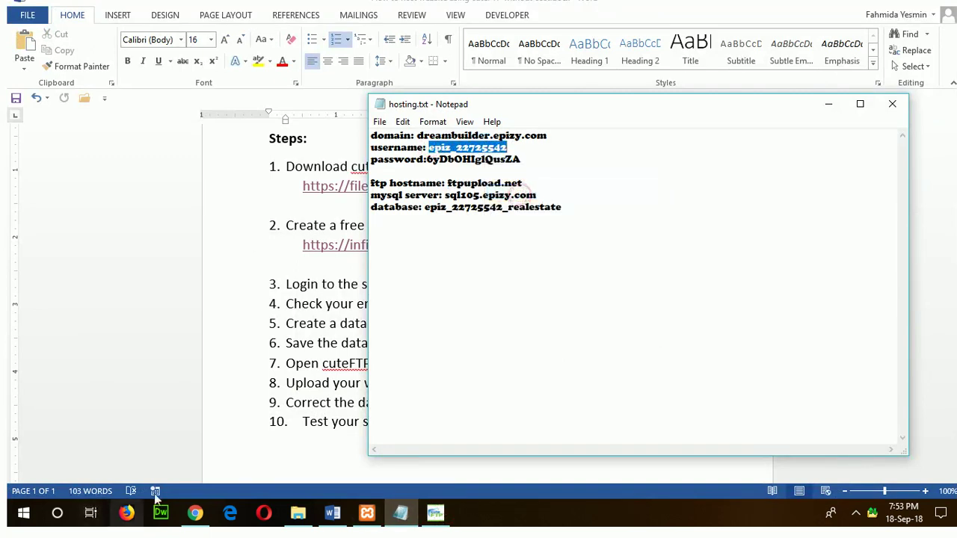
click(436, 514)
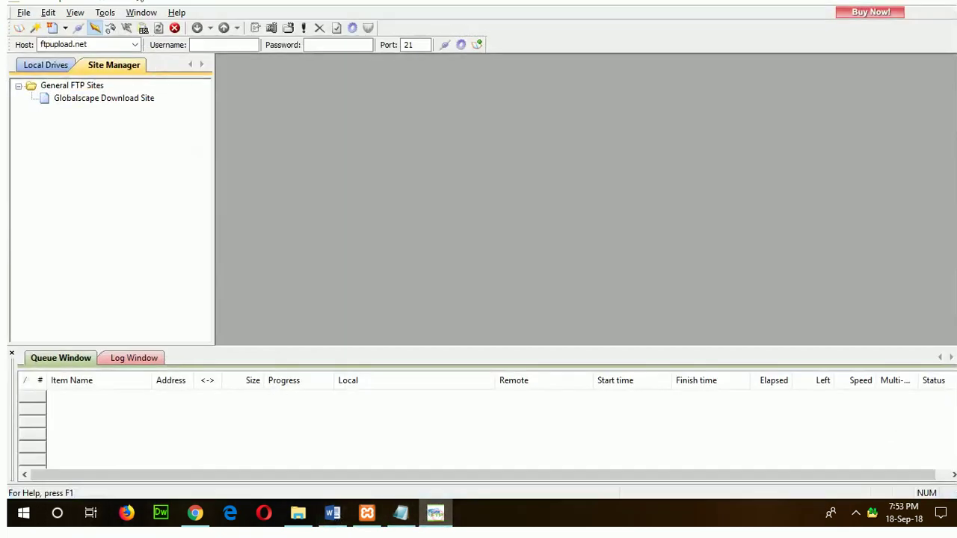
right_click(208, 46)
click(248, 106)
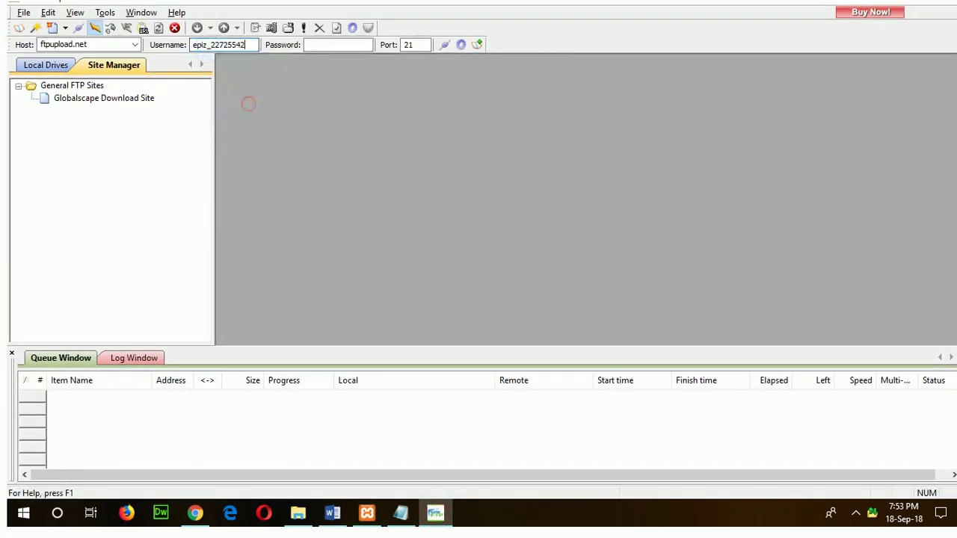
Copy the account password from the notes into CuteFTP's Password box.
click(401, 513)
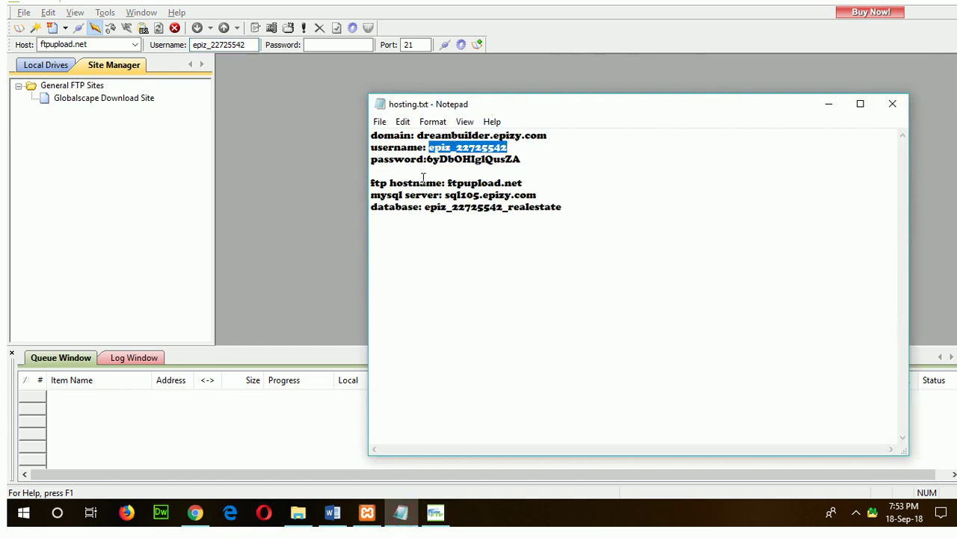
drag(428, 159, 545, 162)
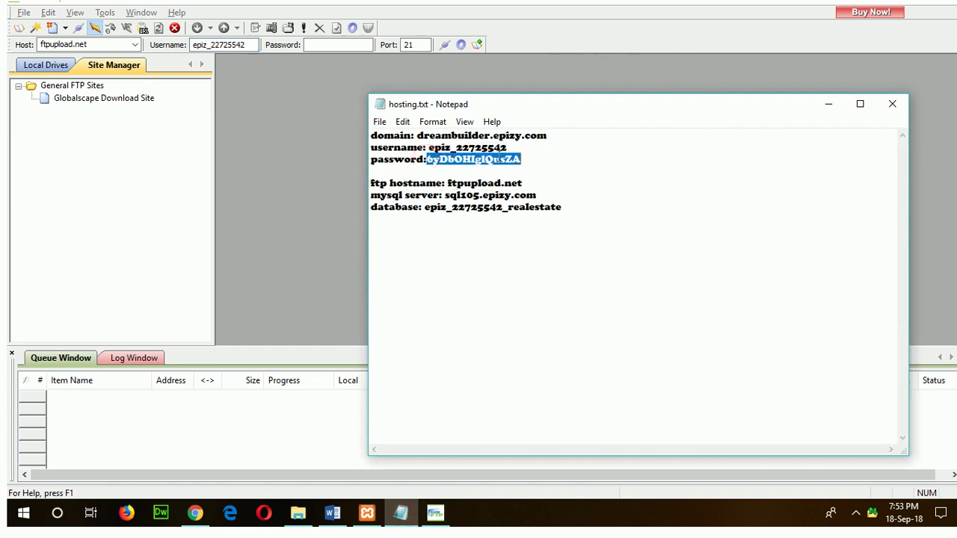
right_click(497, 163)
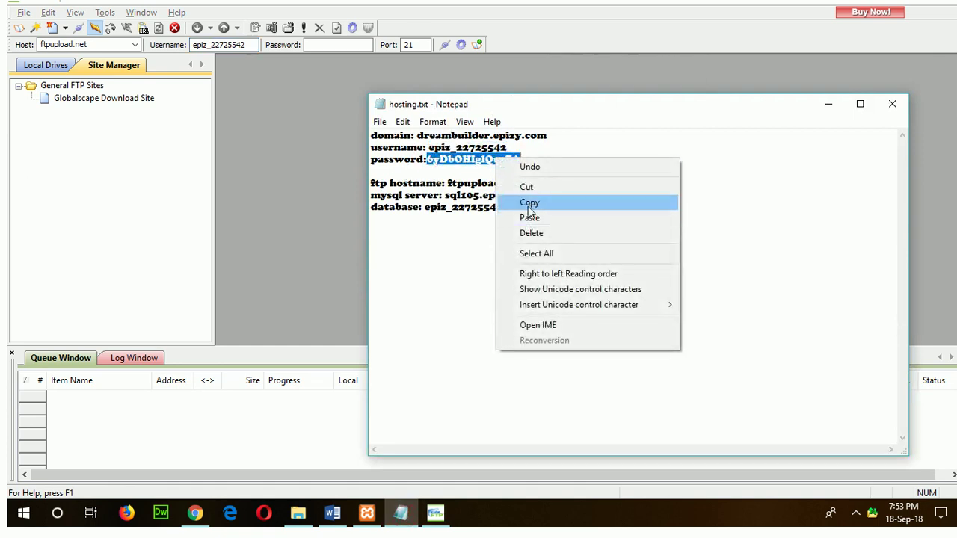
click(529, 203)
click(322, 45)
right_click(323, 45)
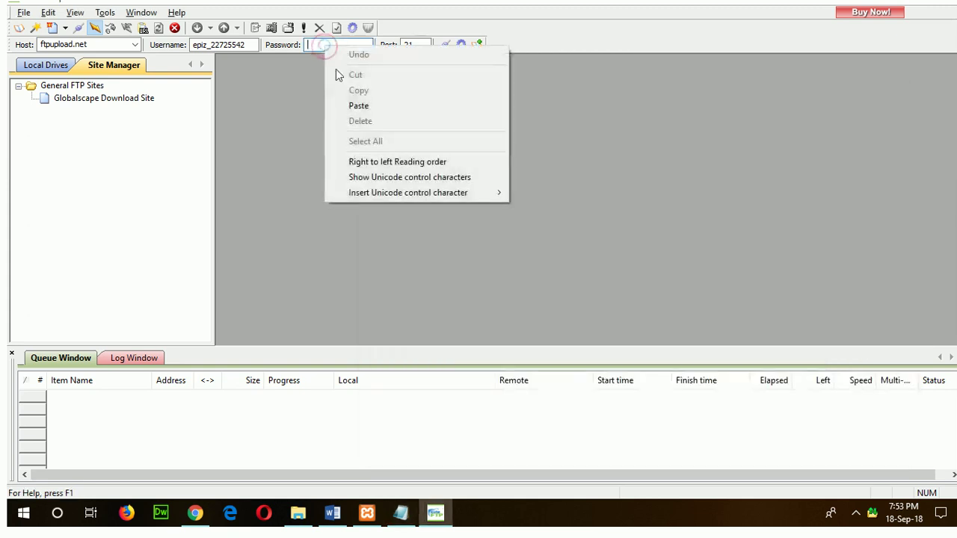
click(358, 105)
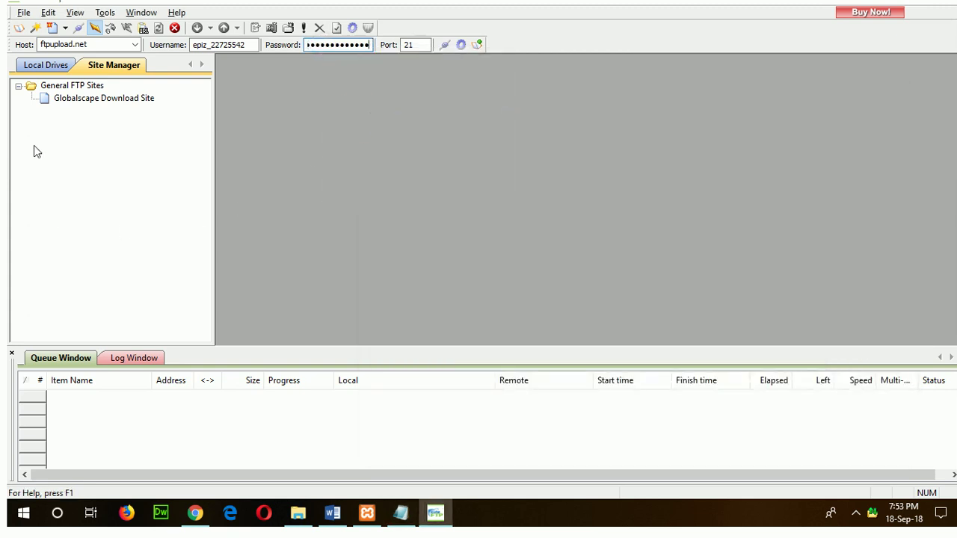
click(445, 45)
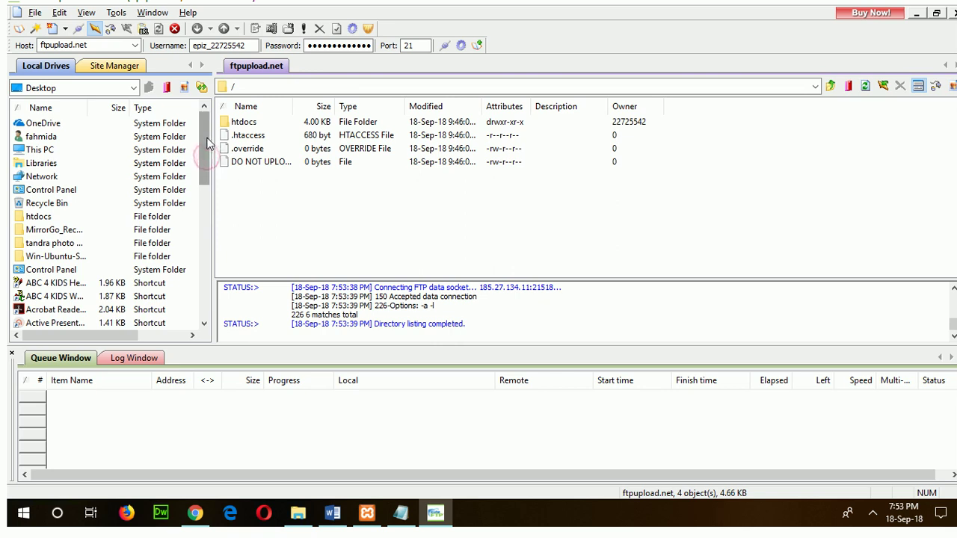
click(31, 218)
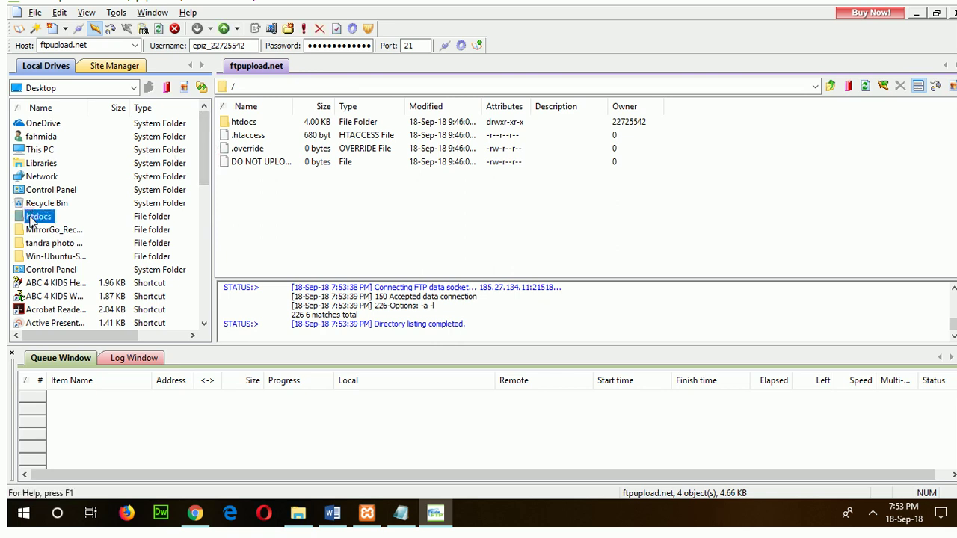
click(134, 87)
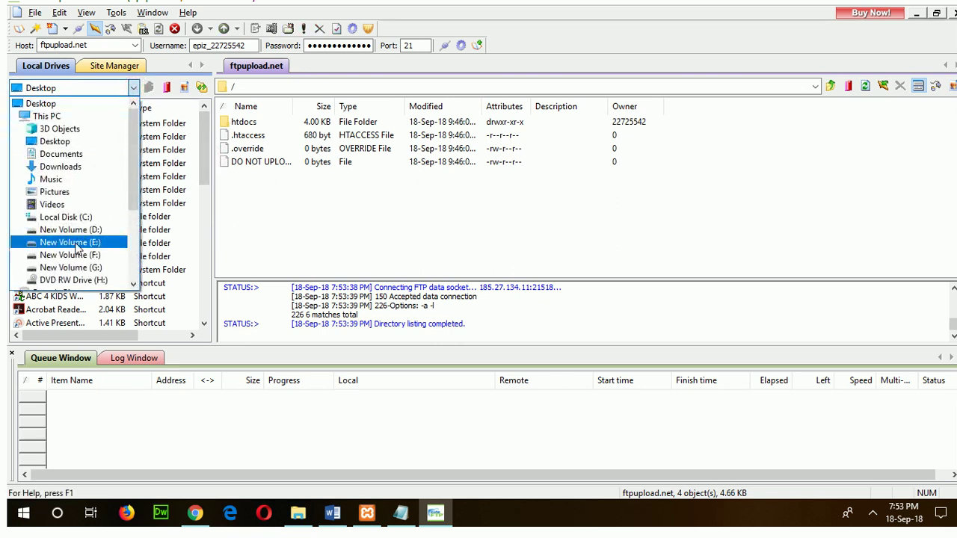
click(78, 216)
scroll(105, 296, down, 1)
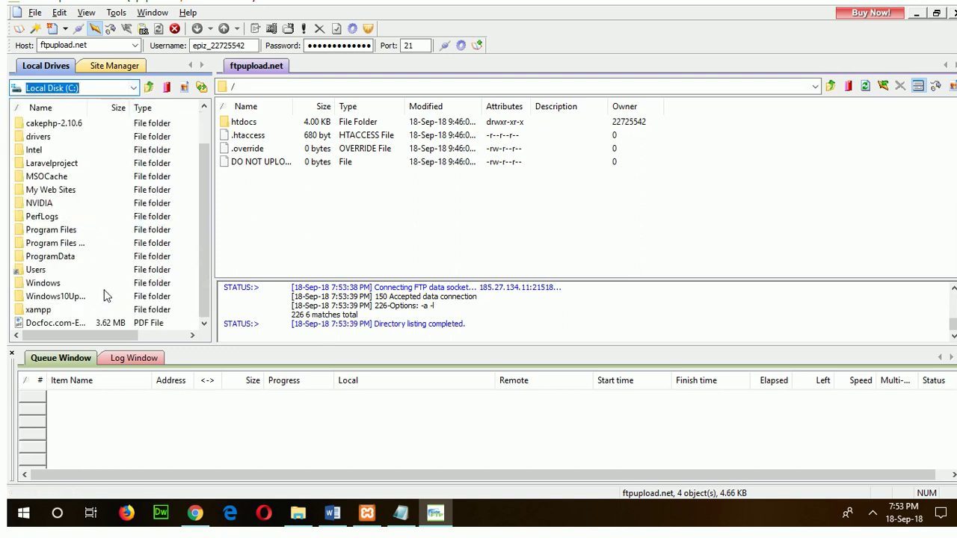
double_click(38, 310)
double_click(39, 191)
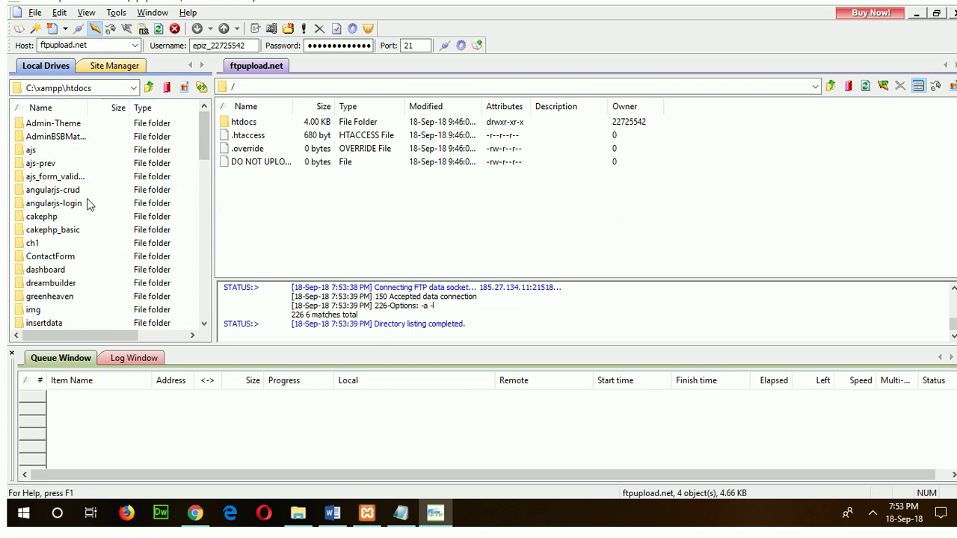
double_click(46, 284)
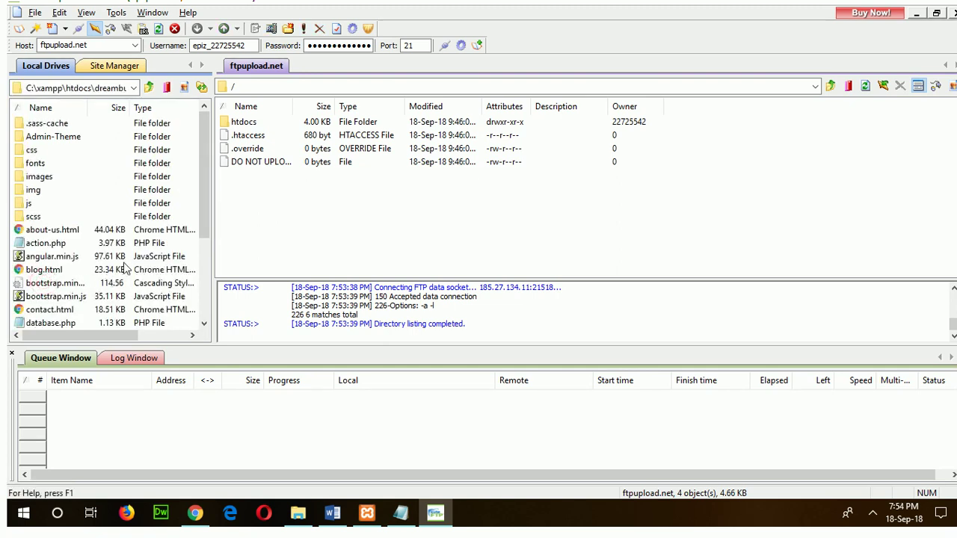
click(148, 88)
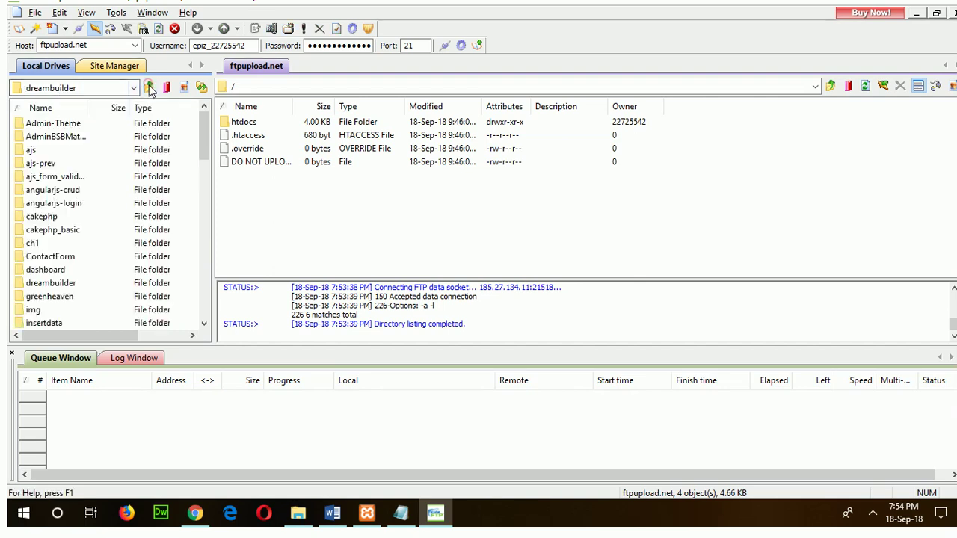
click(48, 283)
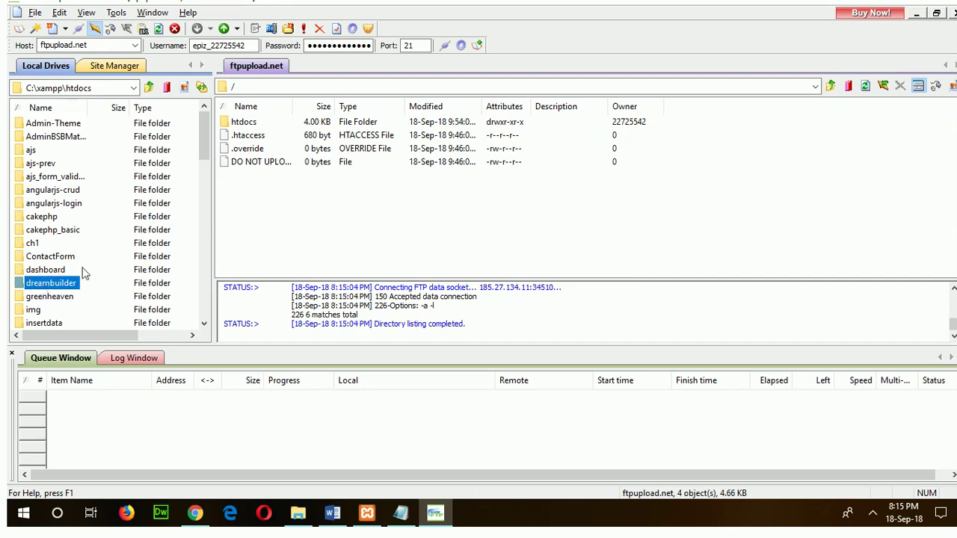
Open the remote htdocs folder and the local dreambuilder folder.
click(238, 125)
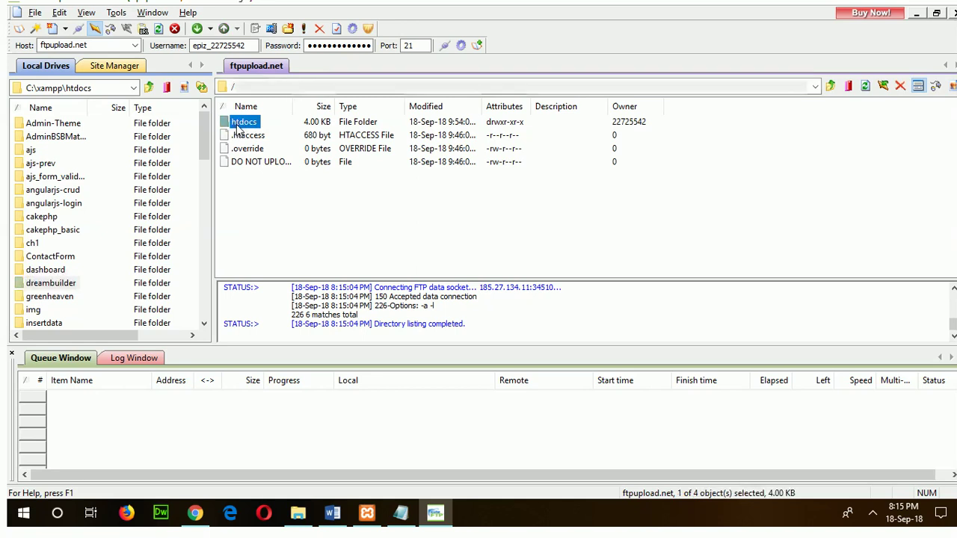
double_click(238, 126)
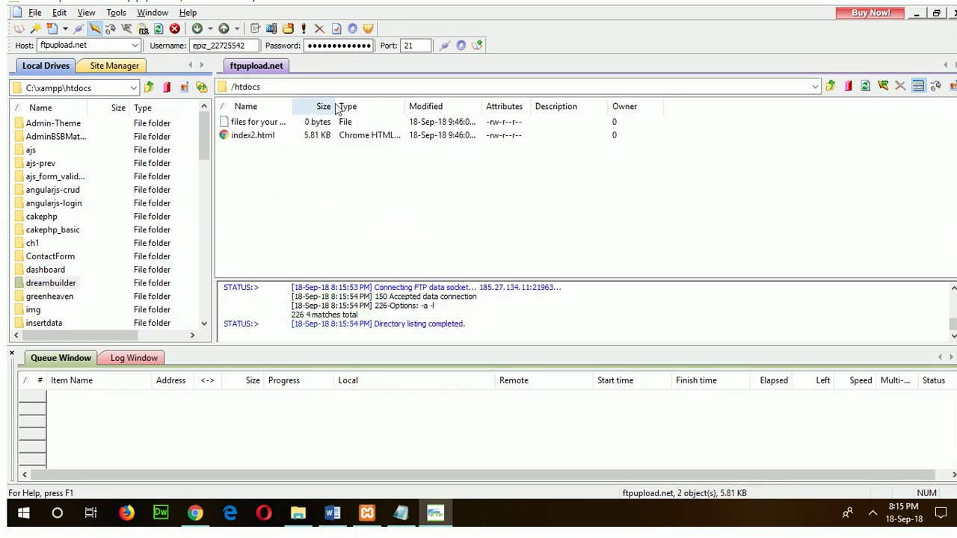
double_click(58, 285)
Select everything from .sass-cache to the end and upload it to htdocs.
click(63, 125)
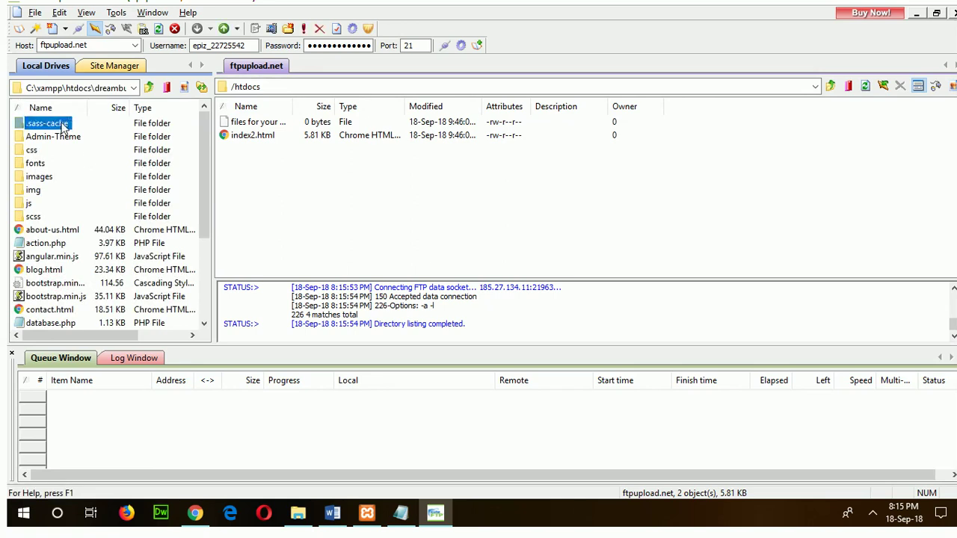
key(shift+Down)
key(shift+Down)
key(shift+Down)
key(shift+Down)
key(shift+Down)
key(shift+Down)
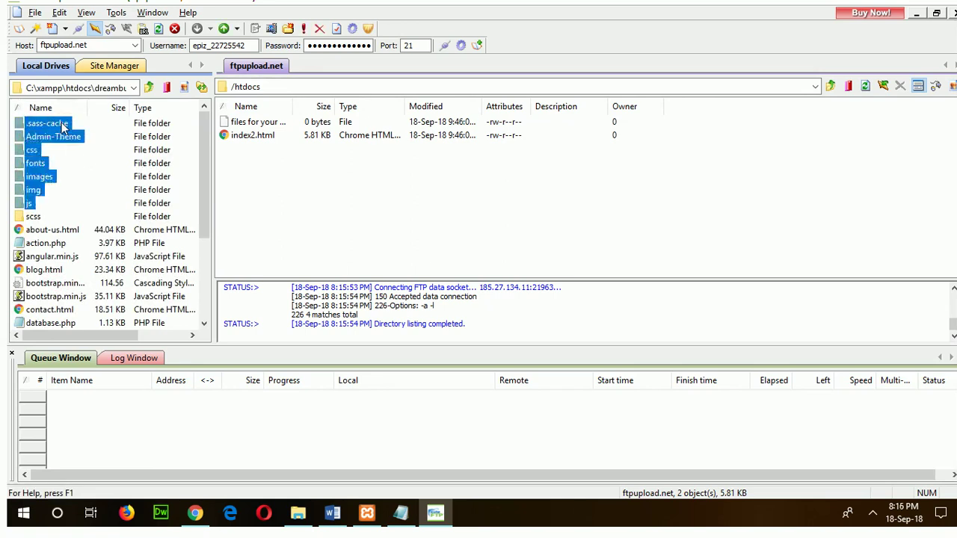
key(shift+End)
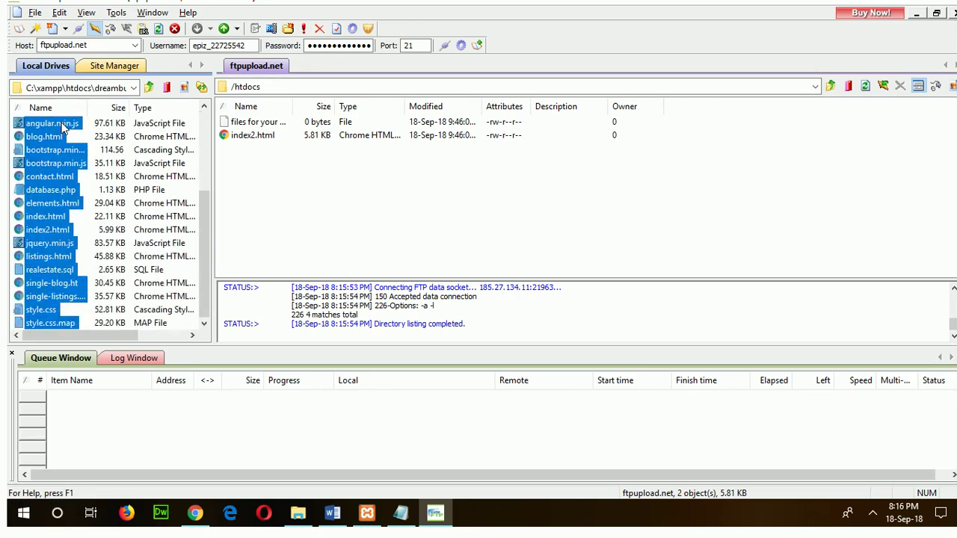
right_click(52, 184)
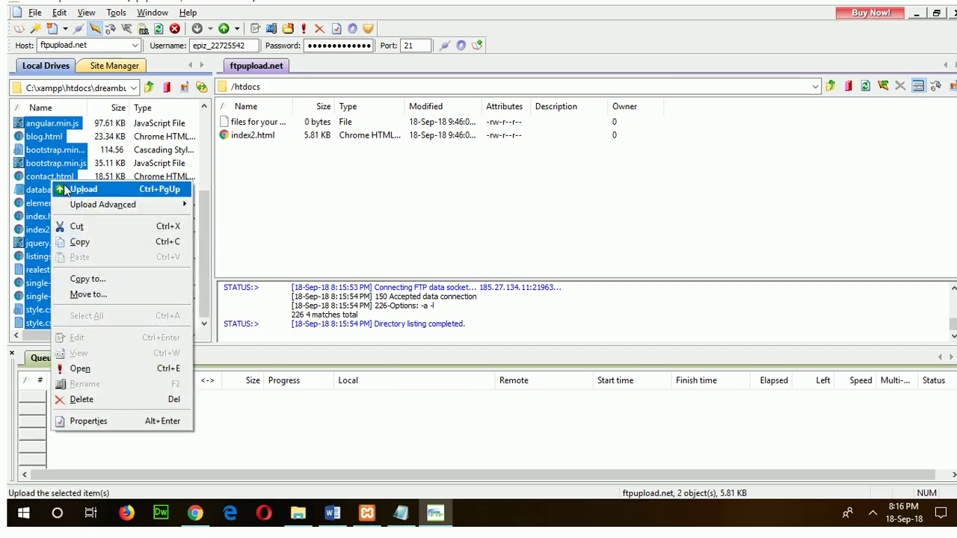
click(63, 185)
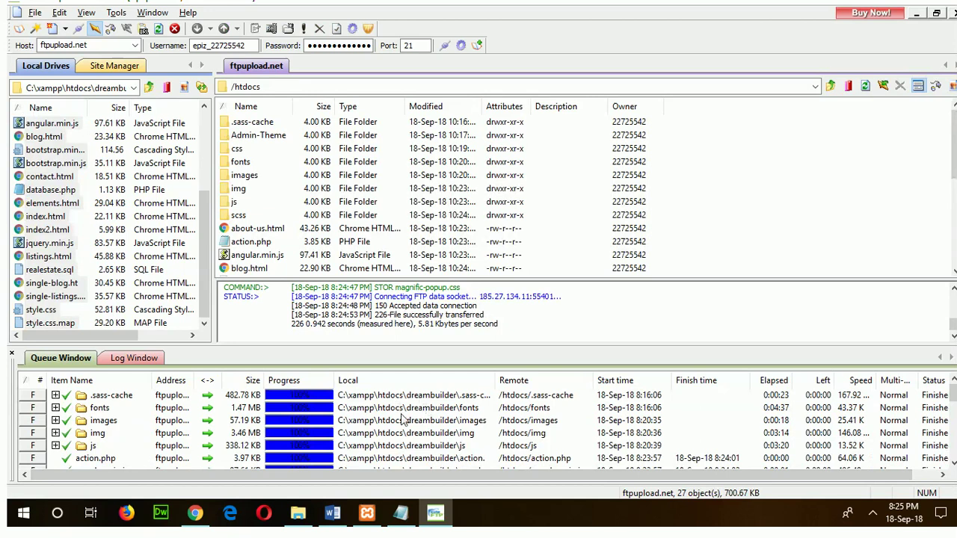
scroll(404, 423, down, 7)
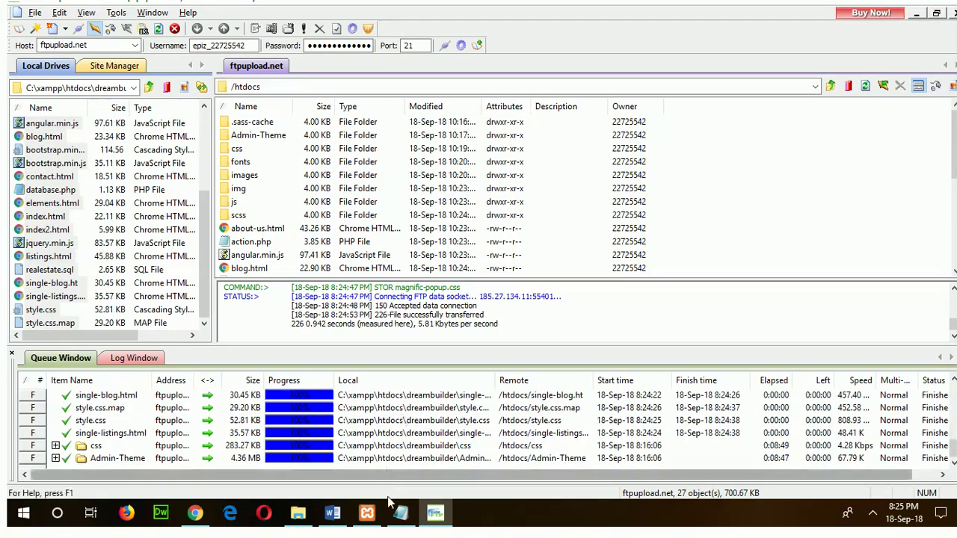
Bring up the Word hosting guide and highlight step 8, 'Upload your website content'.
mouse_move(334, 514)
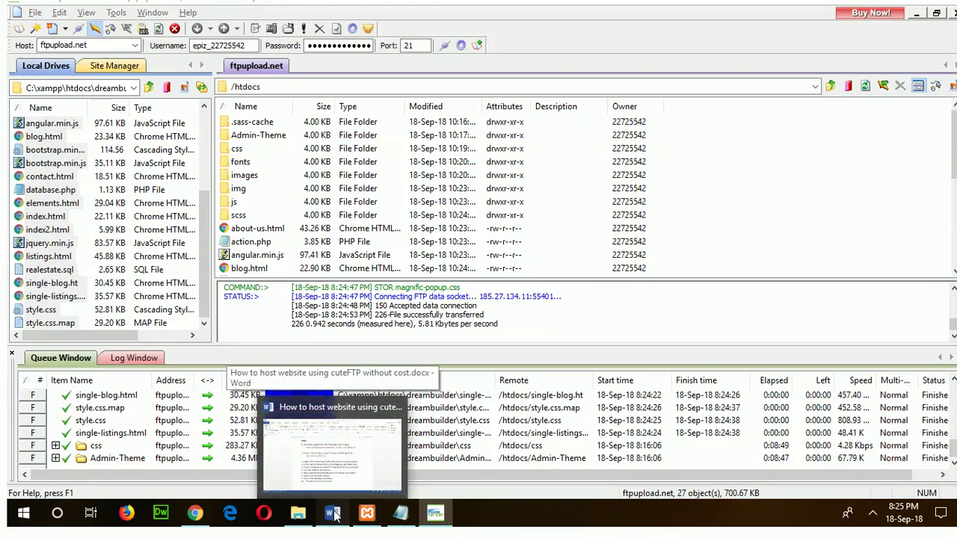
click(390, 384)
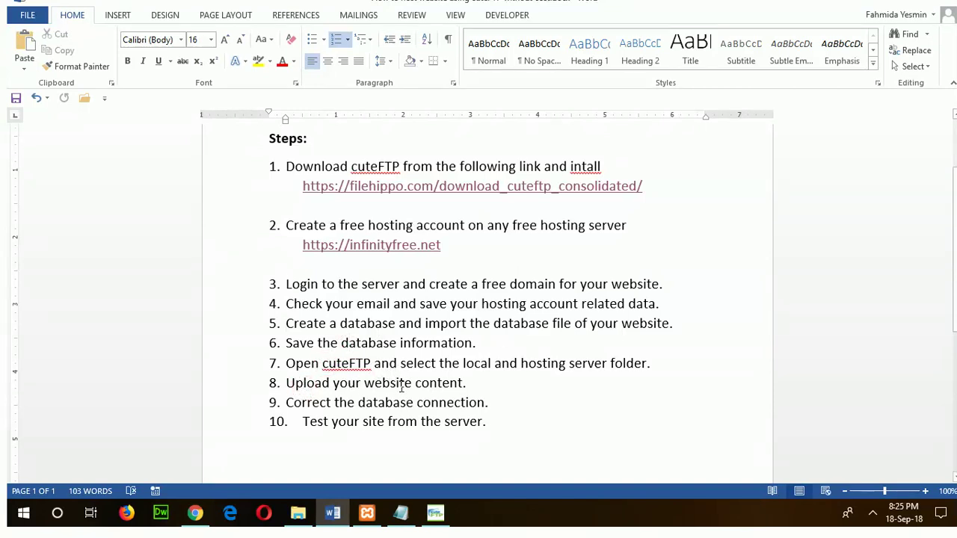
drag(287, 383, 490, 382)
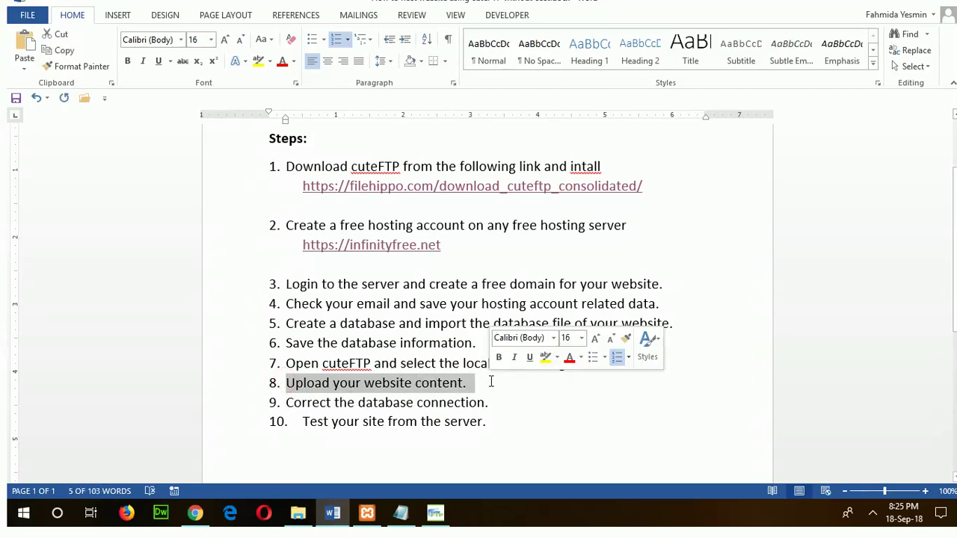
click(339, 403)
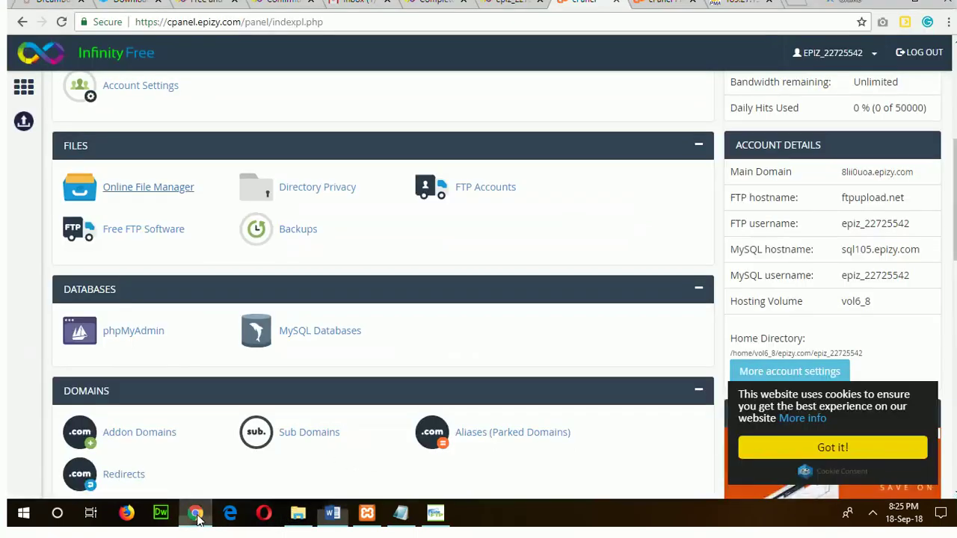
Open the Online File Manager from the control panel, enter htdocs, and edit database.php.
click(195, 513)
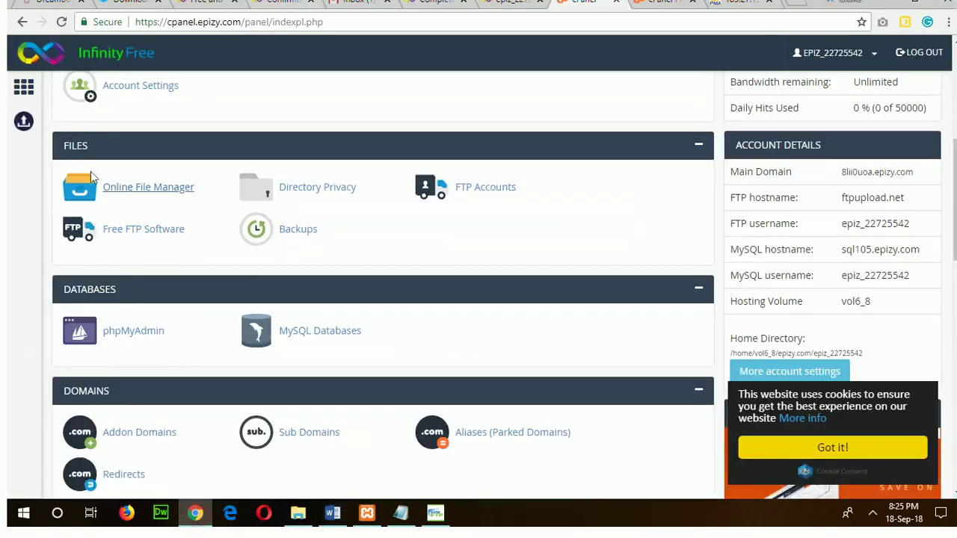
scroll(284, 150, up, 5)
scroll(284, 153, down, 3)
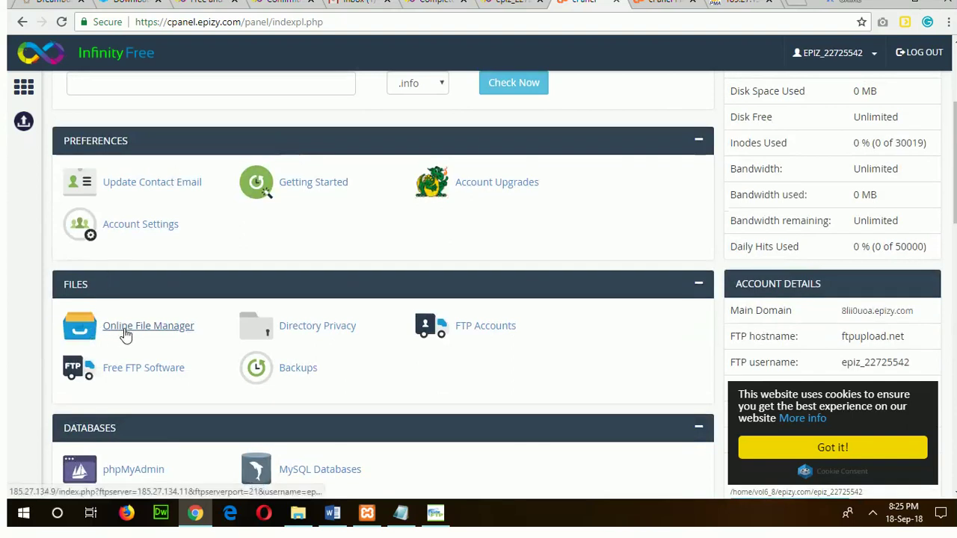
click(147, 327)
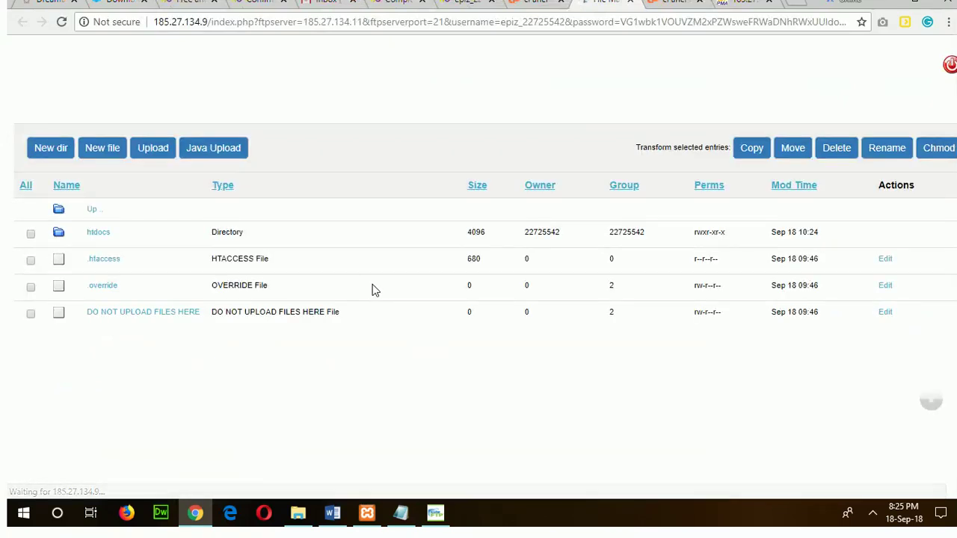
click(96, 234)
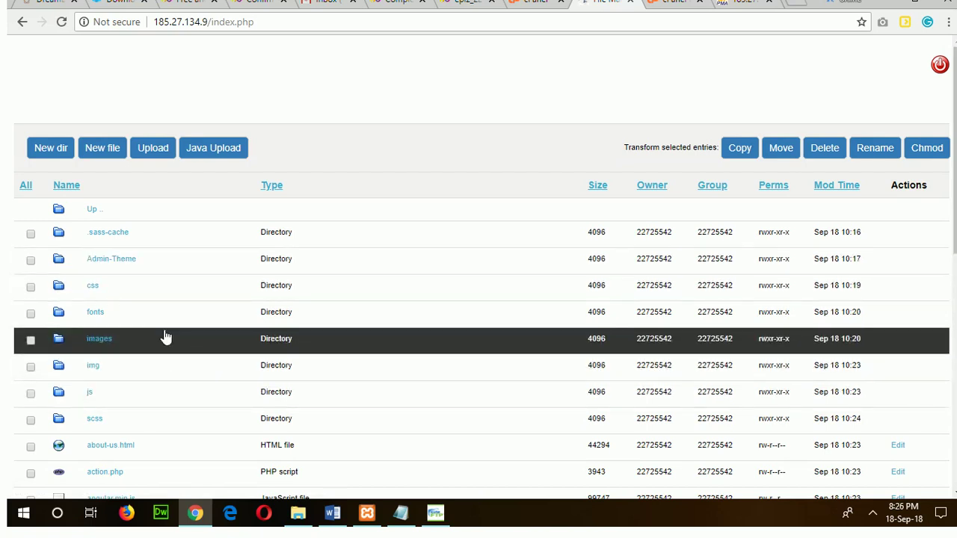
scroll(188, 381, down, 3)
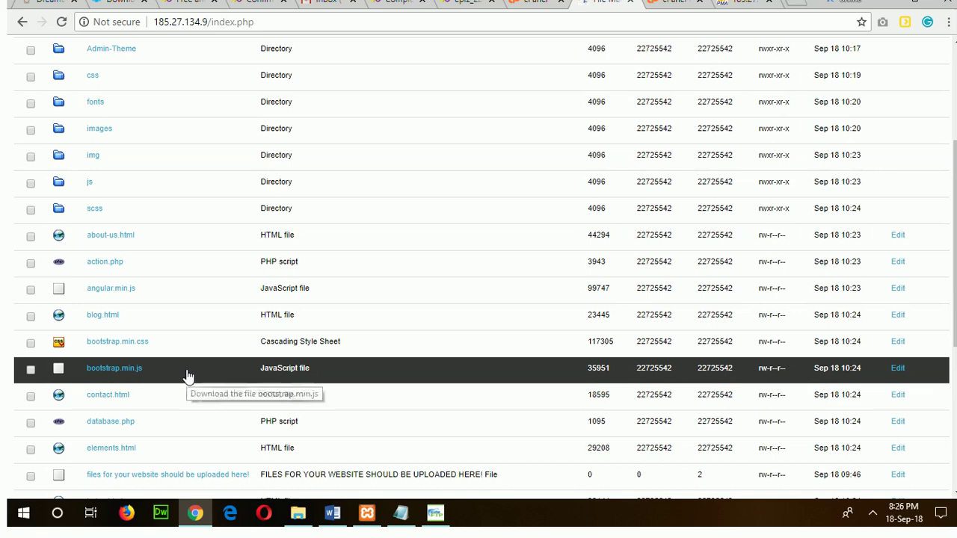
scroll(176, 424, down, 1)
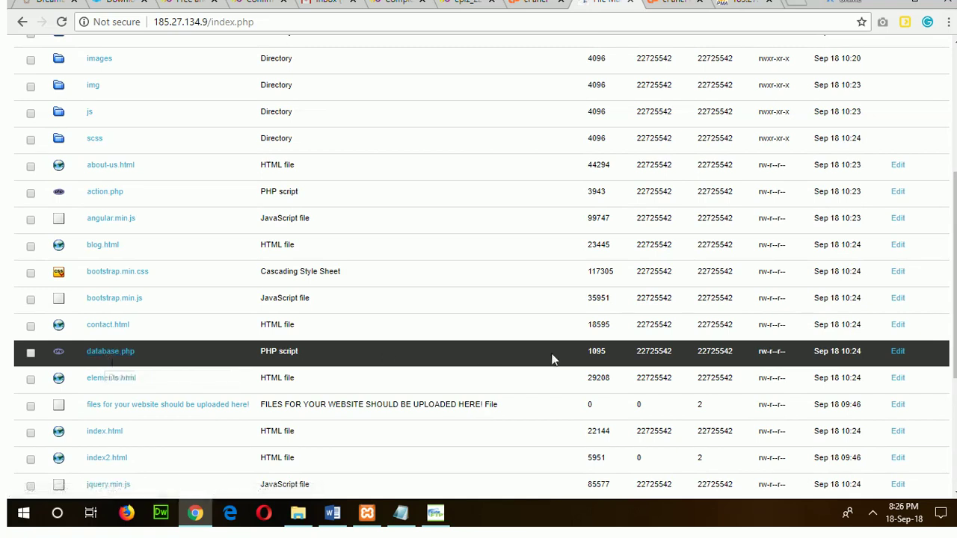
click(900, 357)
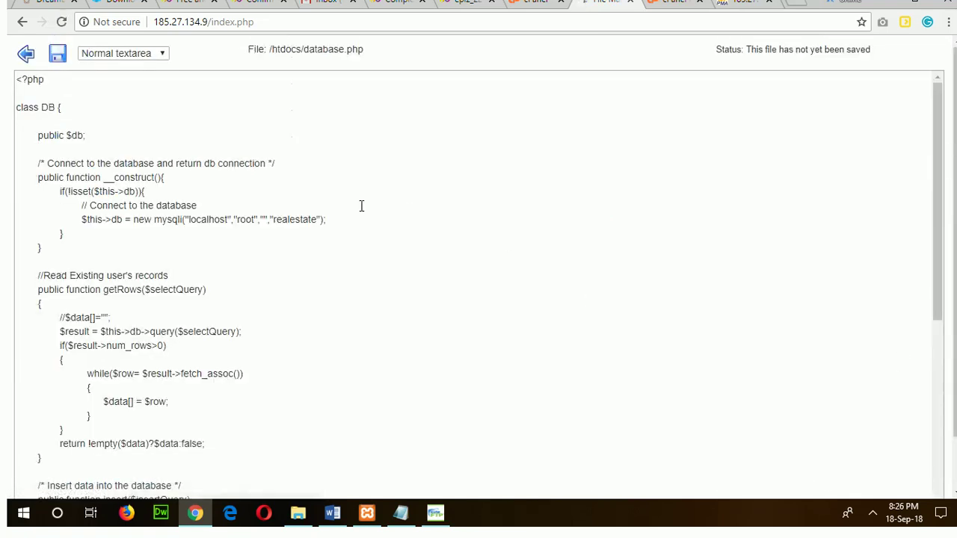
Replace localhost with sql105.epizy.com in the mysqli connection line.
drag(188, 220, 299, 219)
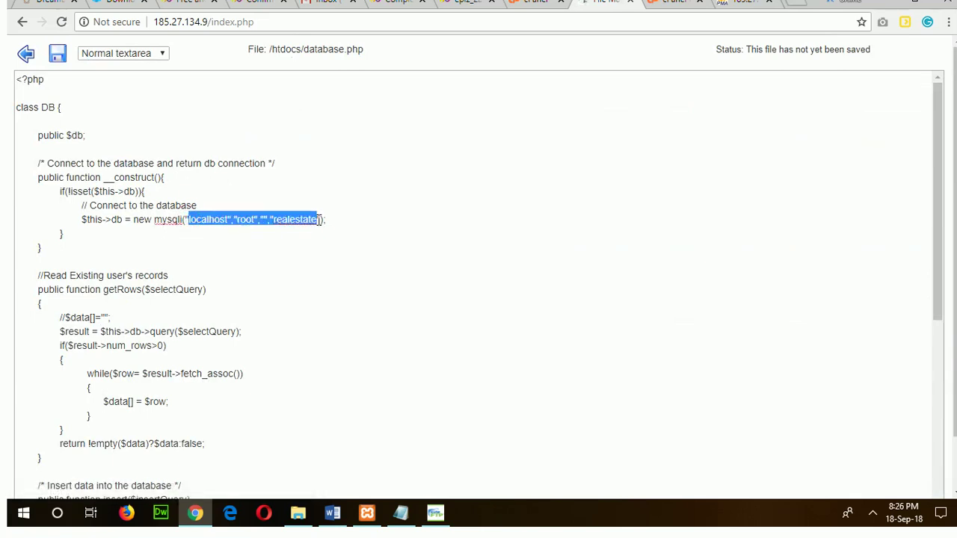
click(407, 517)
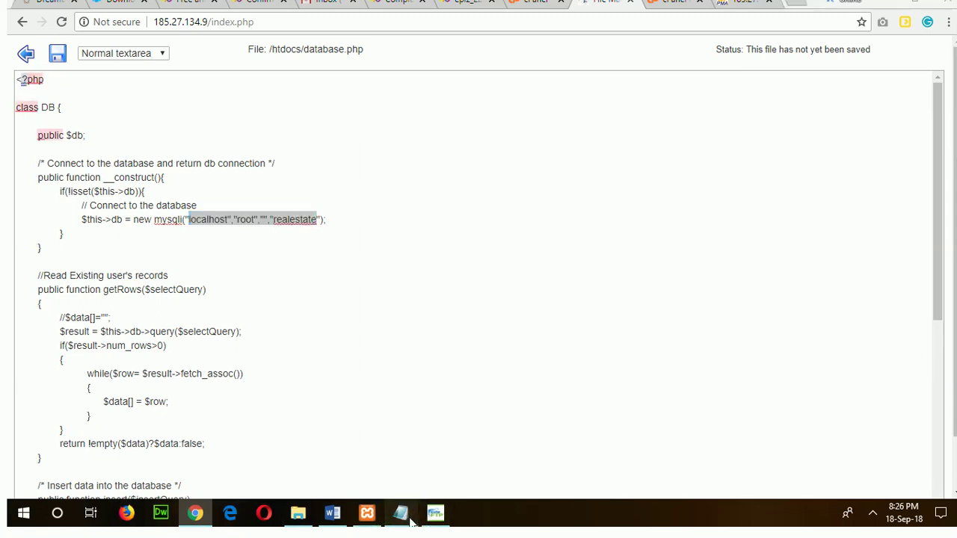
click(486, 314)
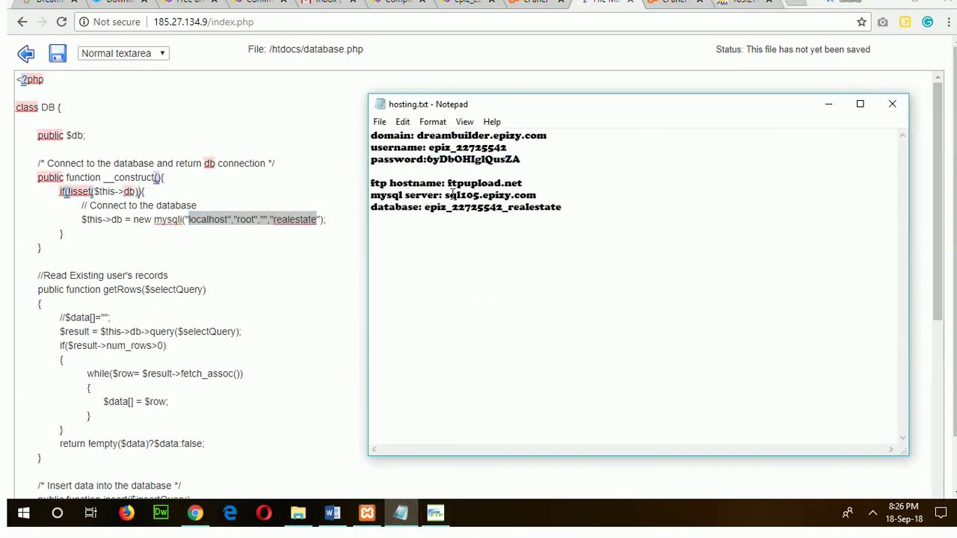
drag(445, 195, 547, 193)
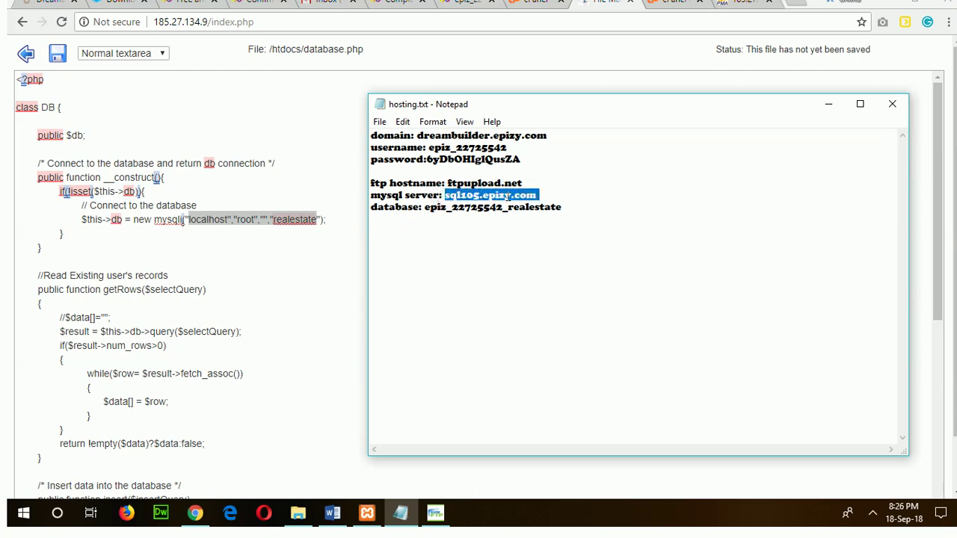
right_click(509, 195)
click(537, 240)
click(225, 230)
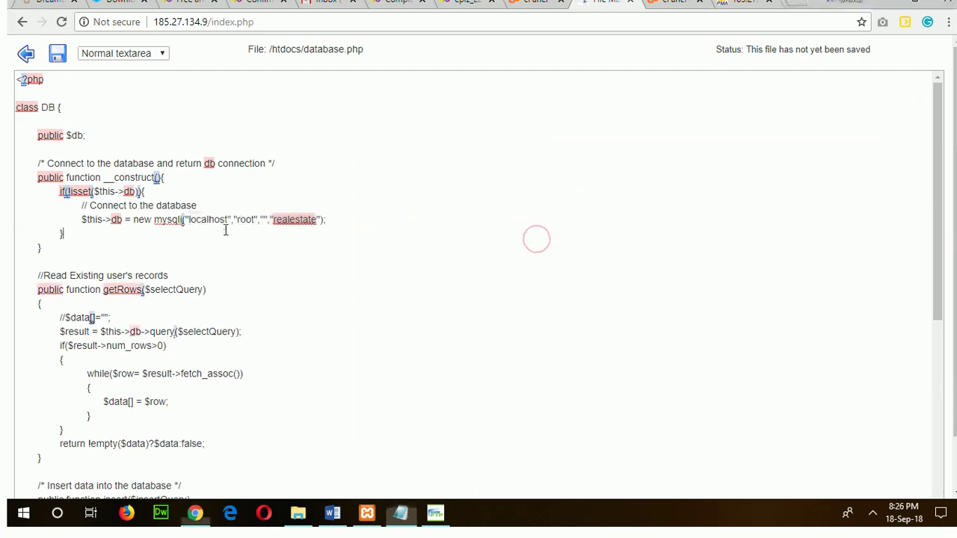
drag(188, 219, 228, 219)
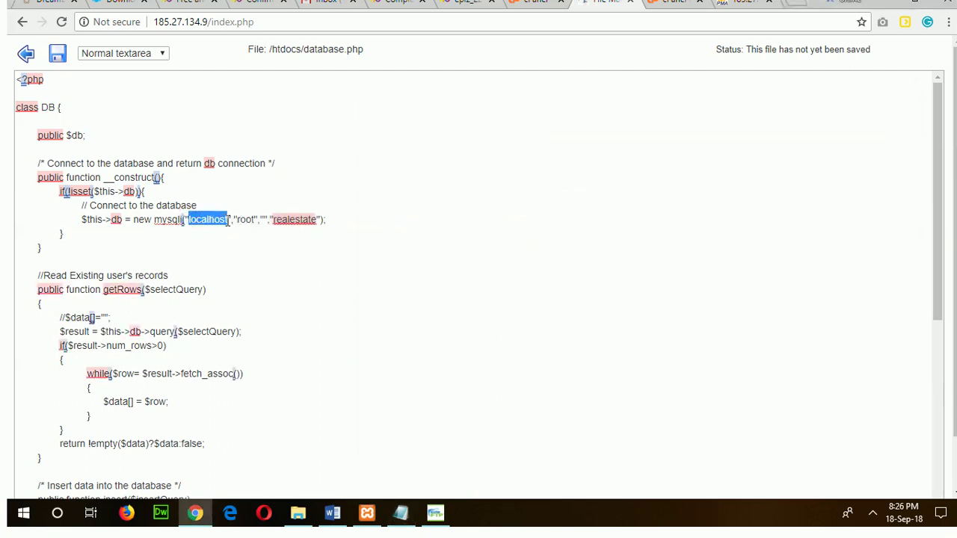
right_click(219, 219)
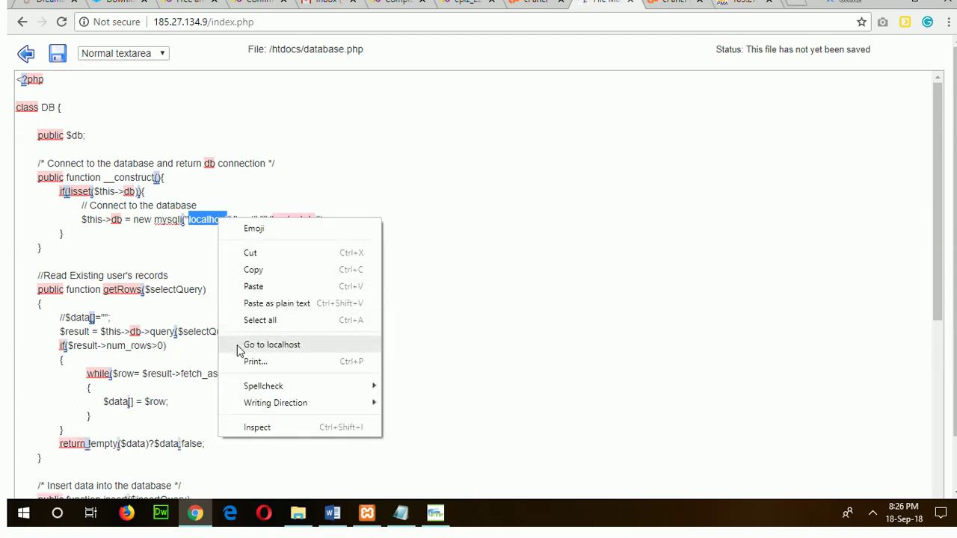
click(254, 288)
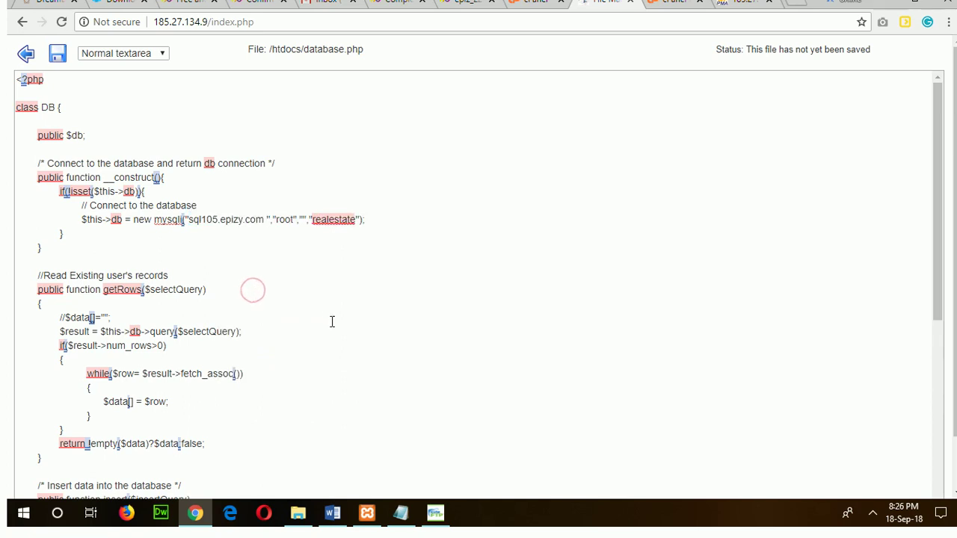
key(BackSpace)
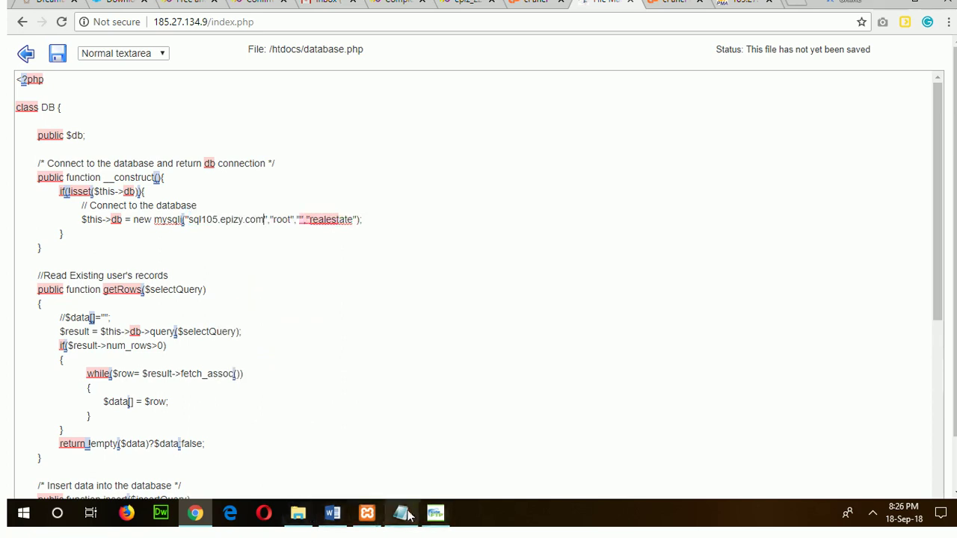
Replace root with the hosting username copied from hosting.txt.
click(401, 513)
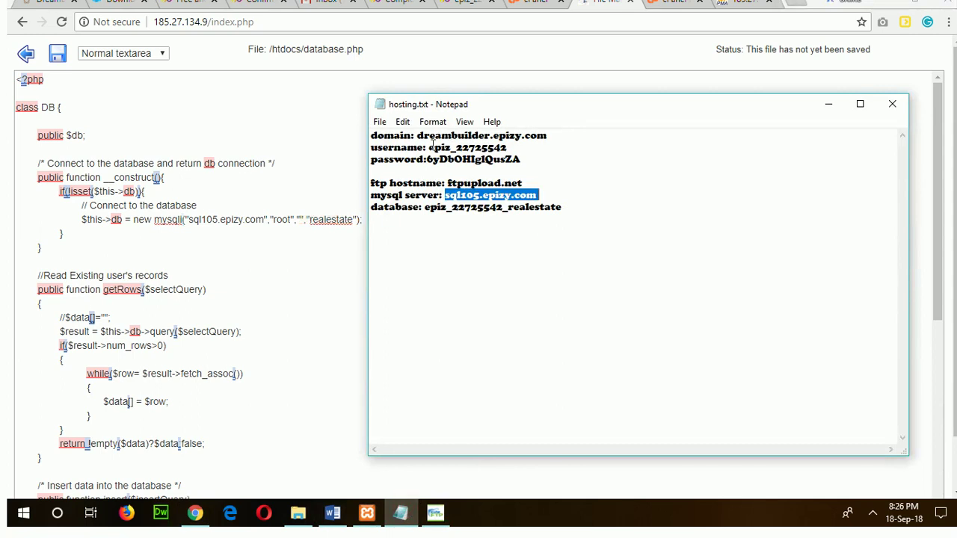
drag(429, 147, 518, 152)
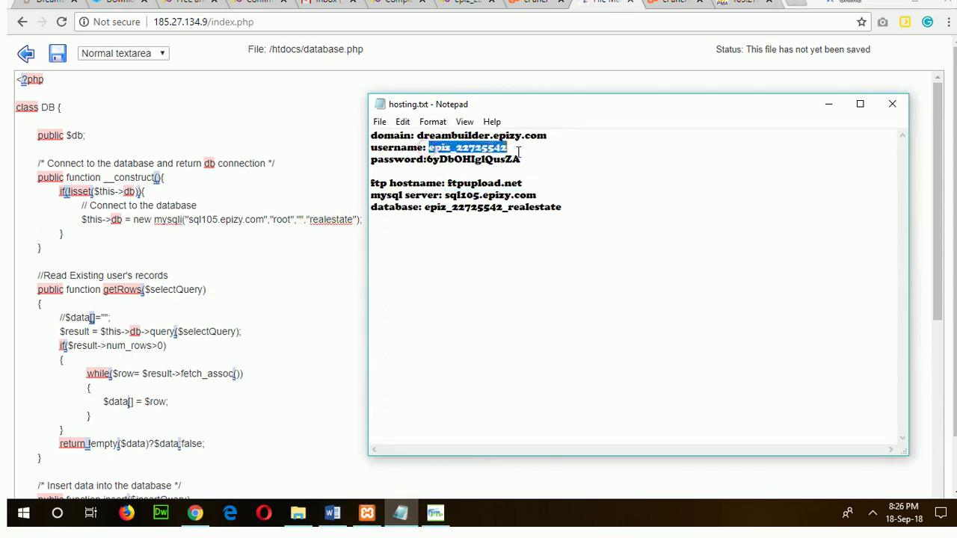
right_click(485, 149)
click(513, 195)
click(273, 222)
mouse_move(274, 222)
mouse_down()
mouse_move(288, 226)
mouse_move(291, 215)
mouse_up()
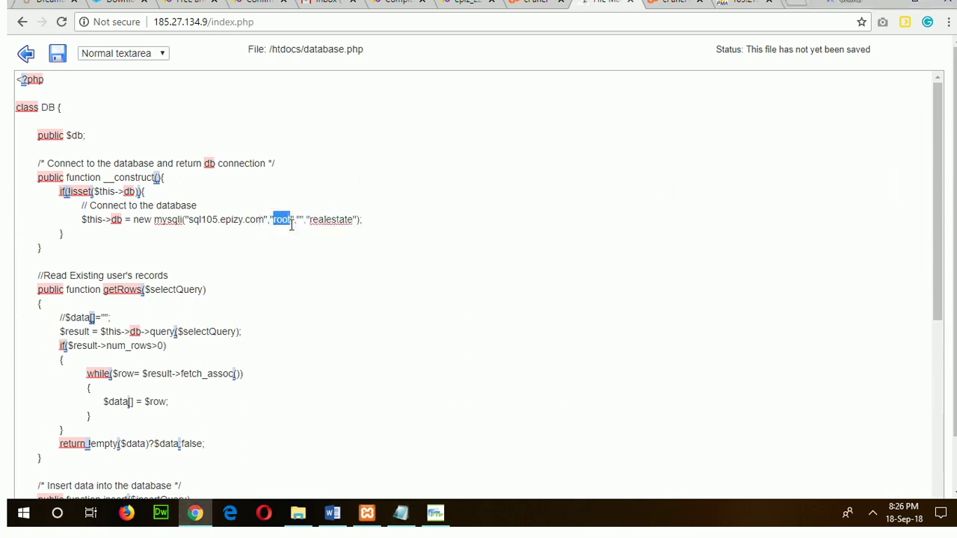
right_click(280, 221)
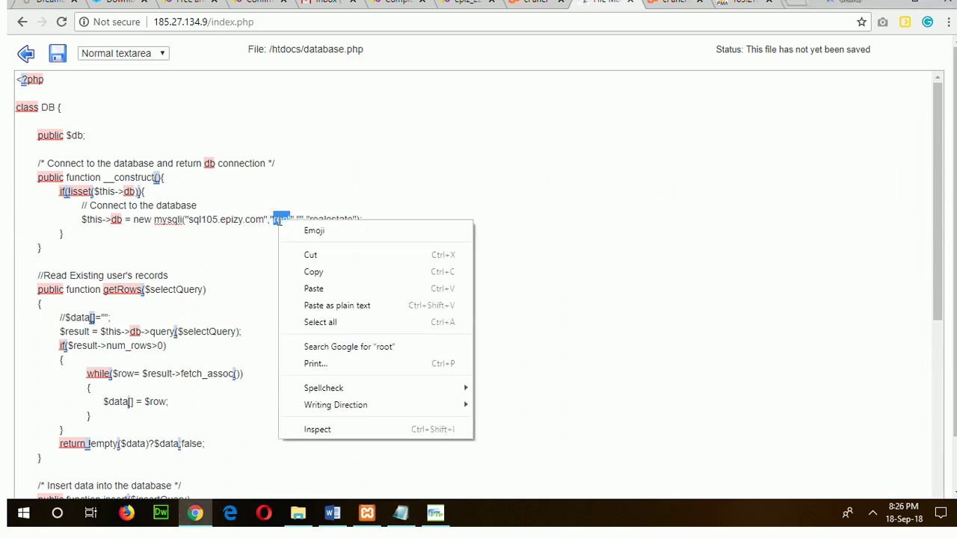
click(303, 287)
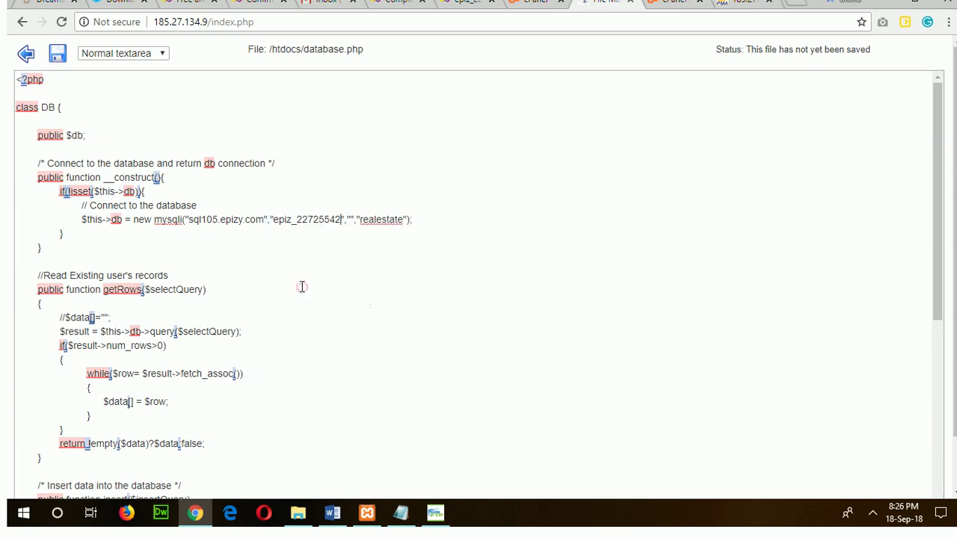
click(435, 513)
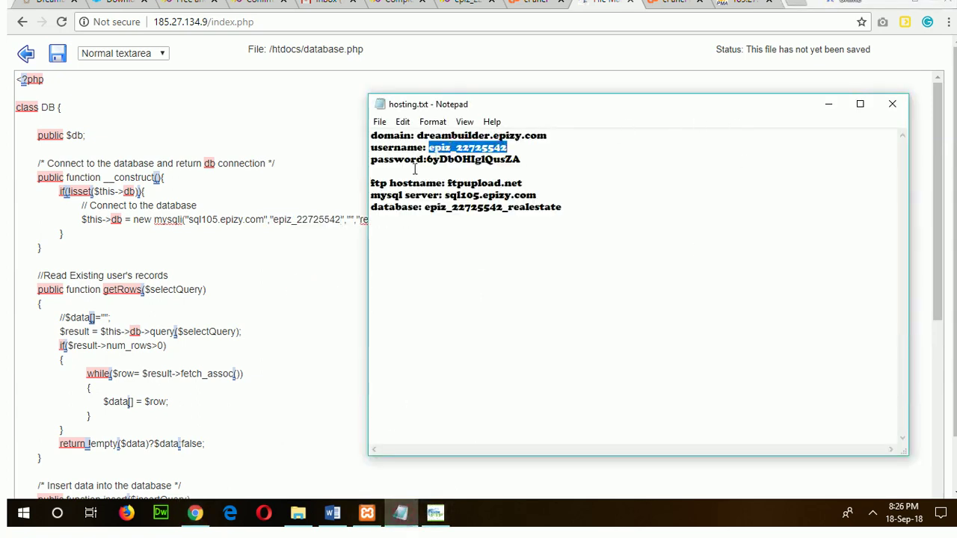
drag(428, 158, 547, 159)
Paste the hosting password into the empty password quotes of the mysqli line.
right_click(516, 159)
click(566, 208)
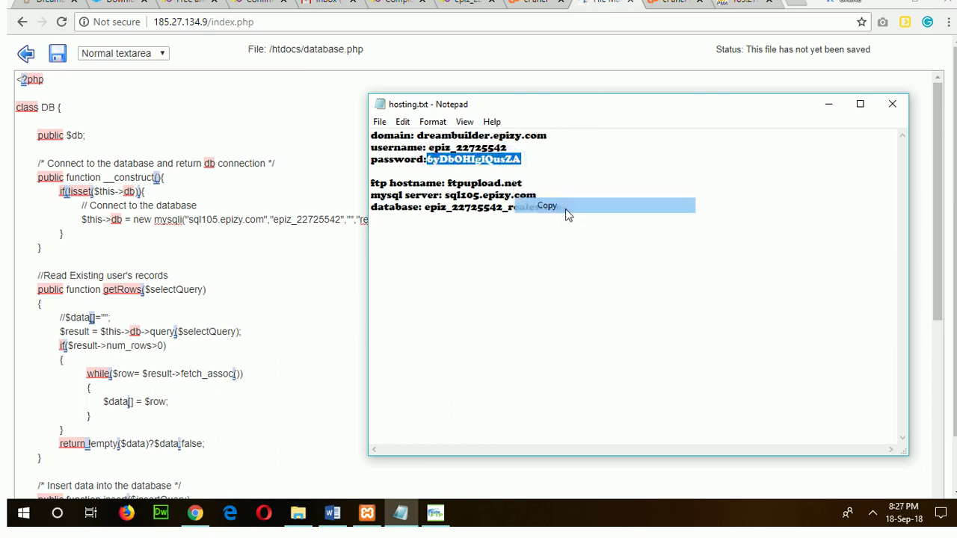
click(328, 249)
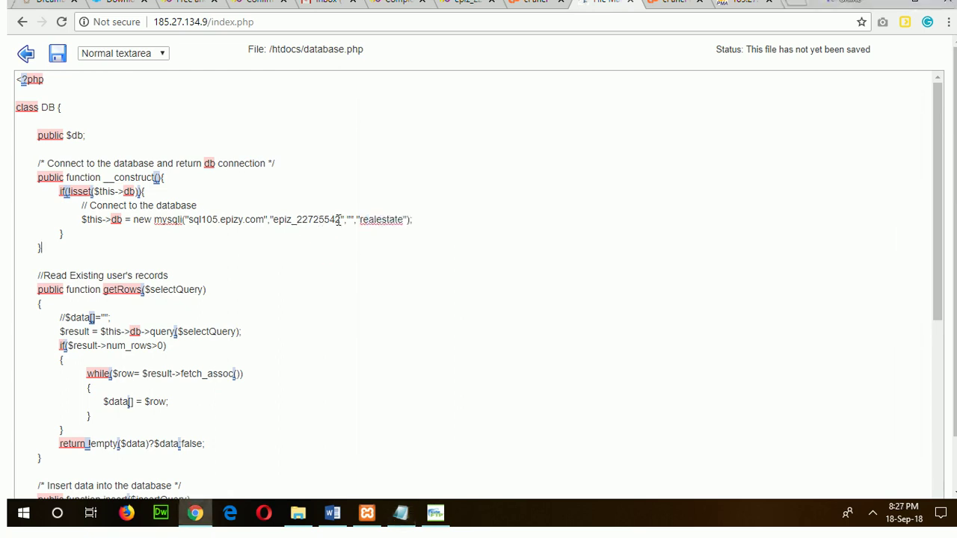
right_click(350, 219)
click(390, 331)
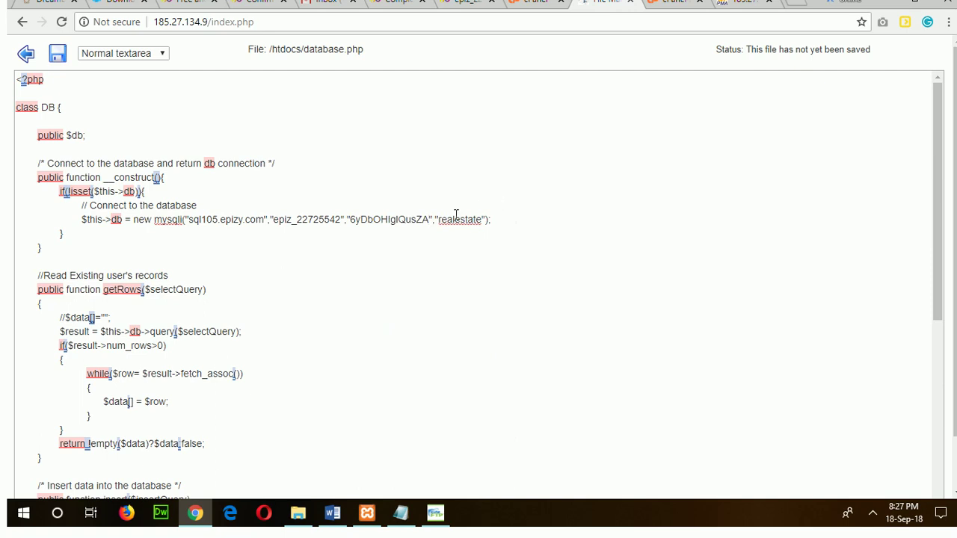
Replace realestate with the prefixed hosting database name and save database.php.
click(401, 513)
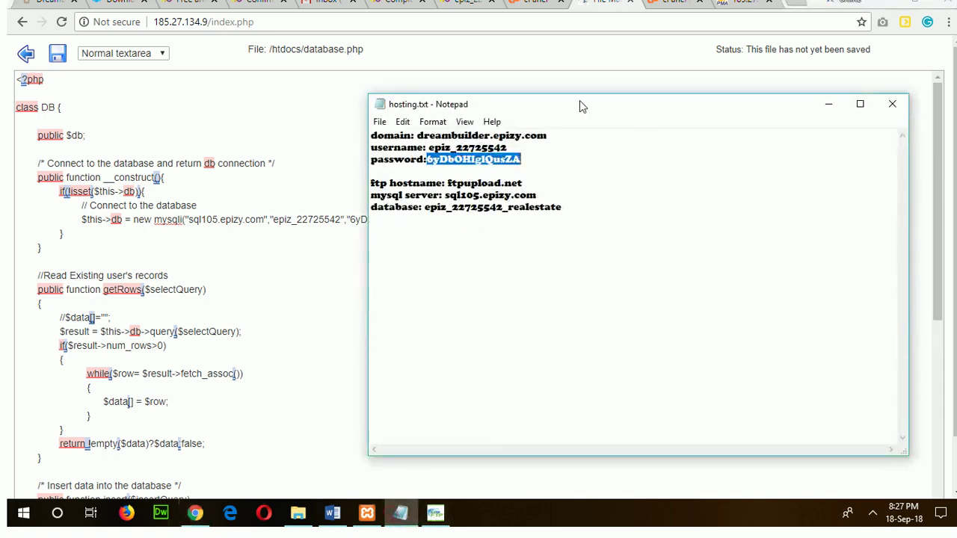
drag(425, 208, 553, 213)
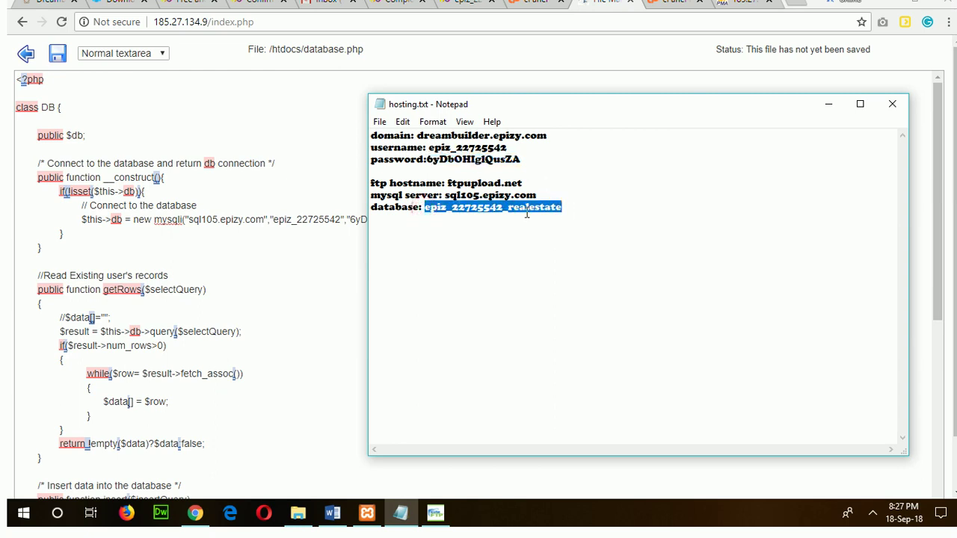
right_click(526, 215)
click(575, 259)
click(328, 252)
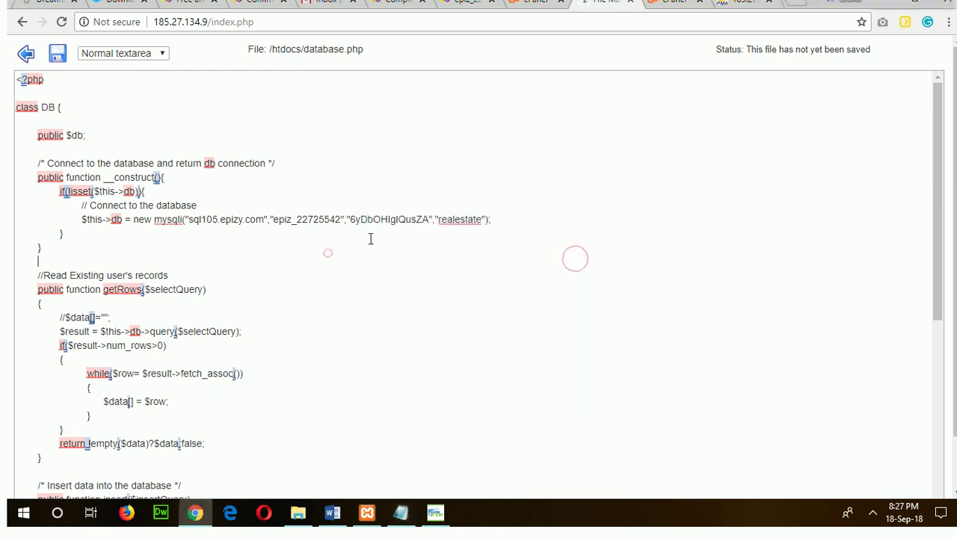
drag(440, 219, 482, 224)
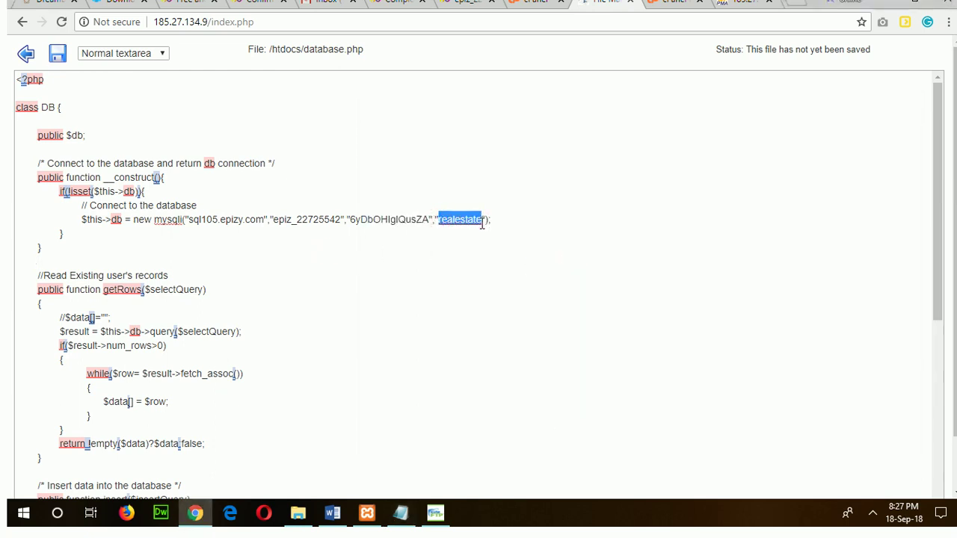
right_click(462, 225)
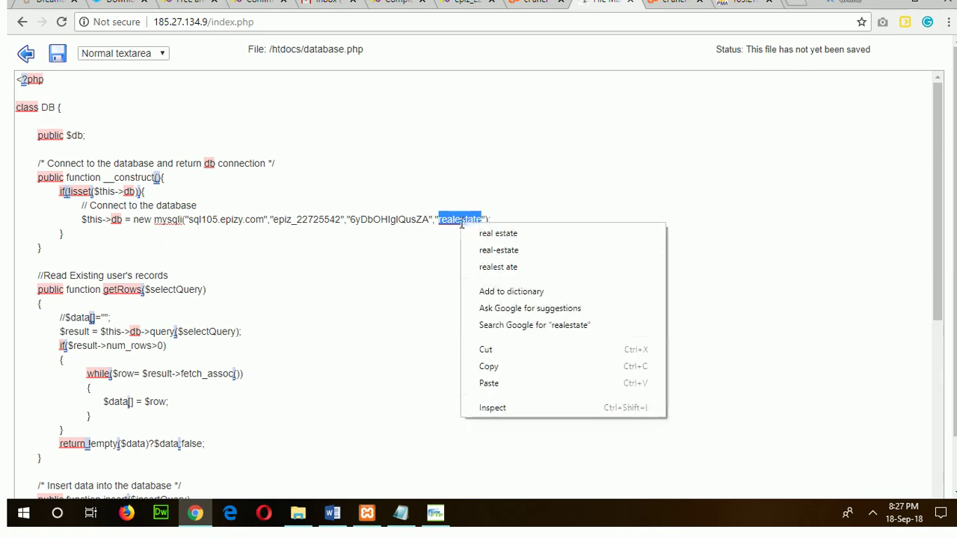
click(495, 383)
click(630, 316)
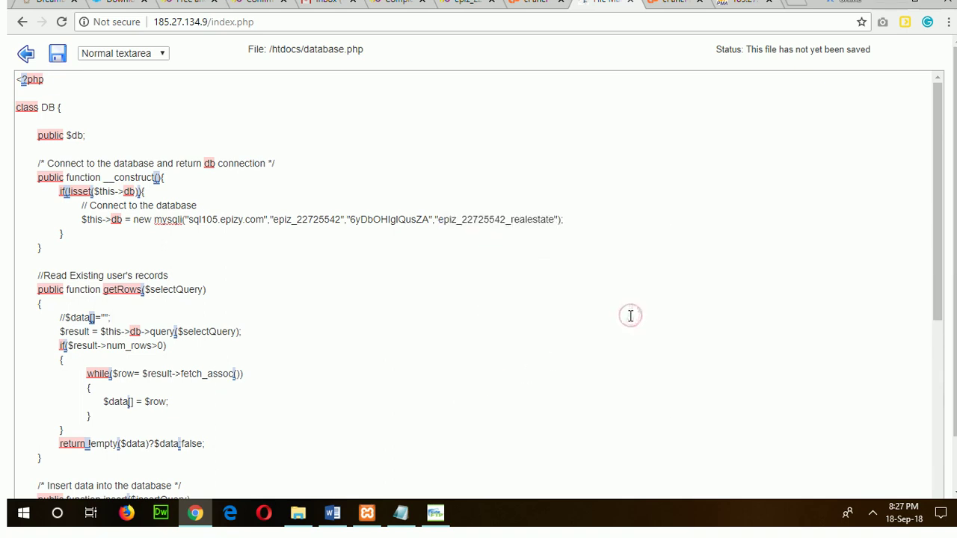
click(155, 135)
click(58, 59)
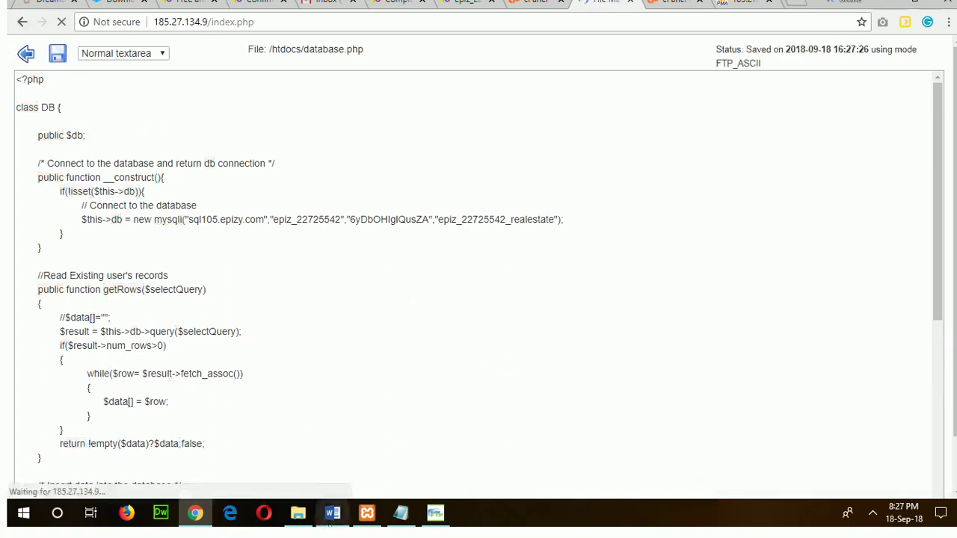
click(331, 516)
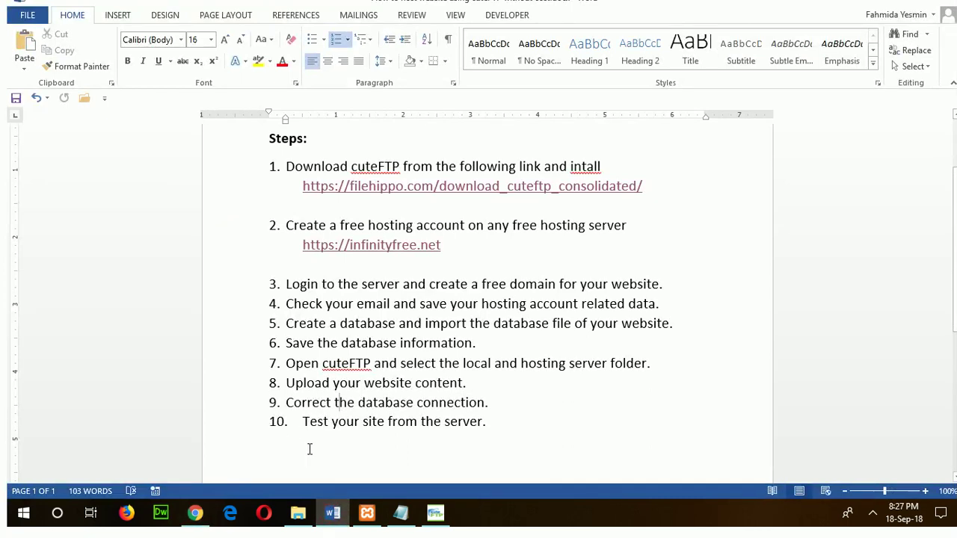
drag(306, 423, 506, 415)
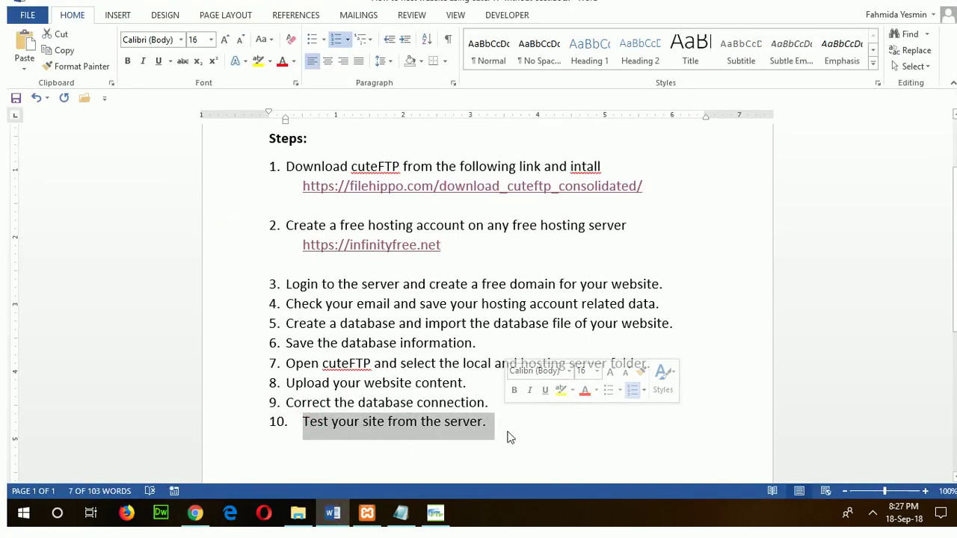
click(194, 513)
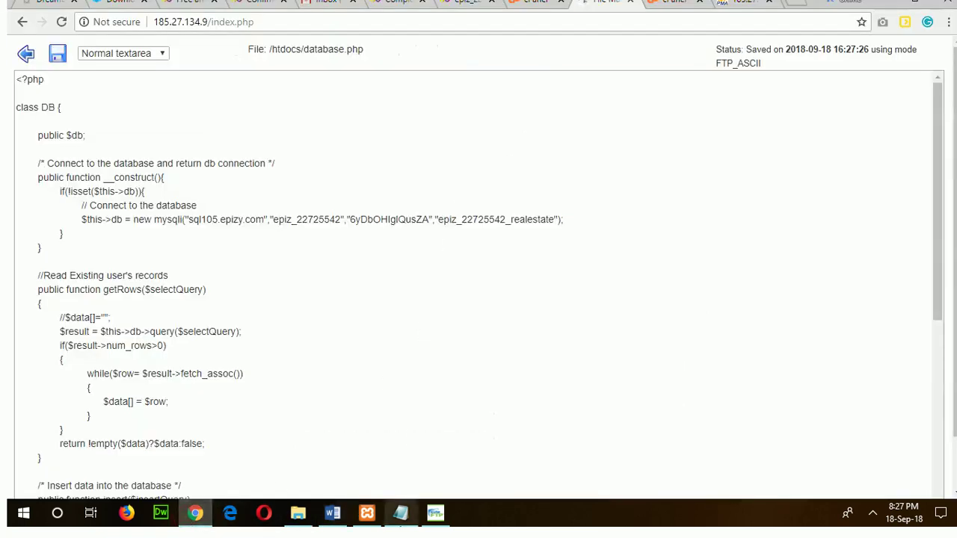
Copy the site domain dreambuilder.epizy.com from the hosting.txt credentials note.
mouse_move(391, 512)
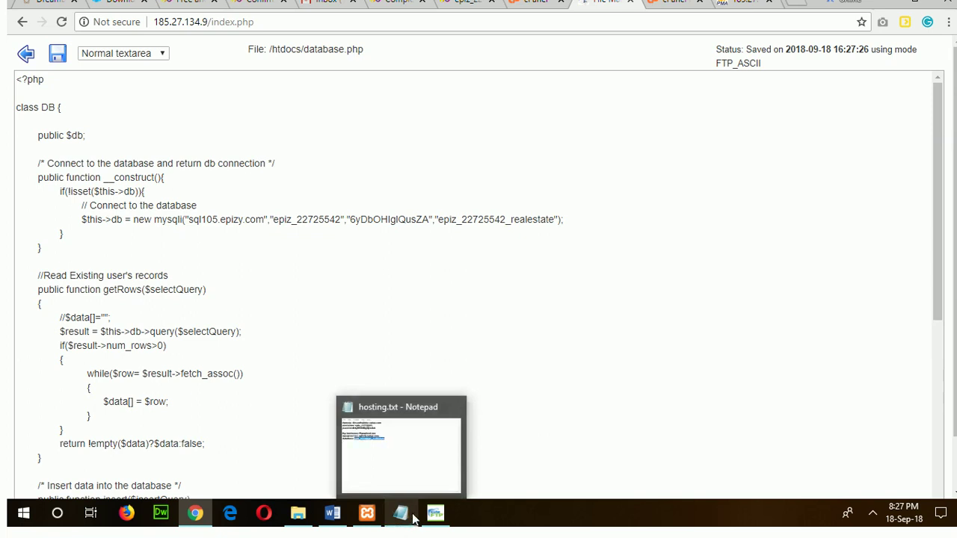
click(403, 513)
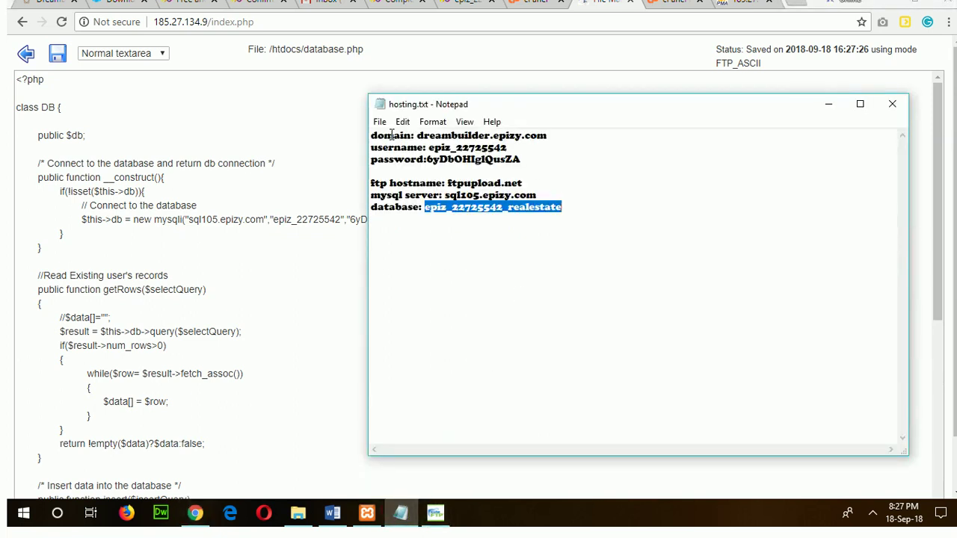
drag(419, 134, 554, 136)
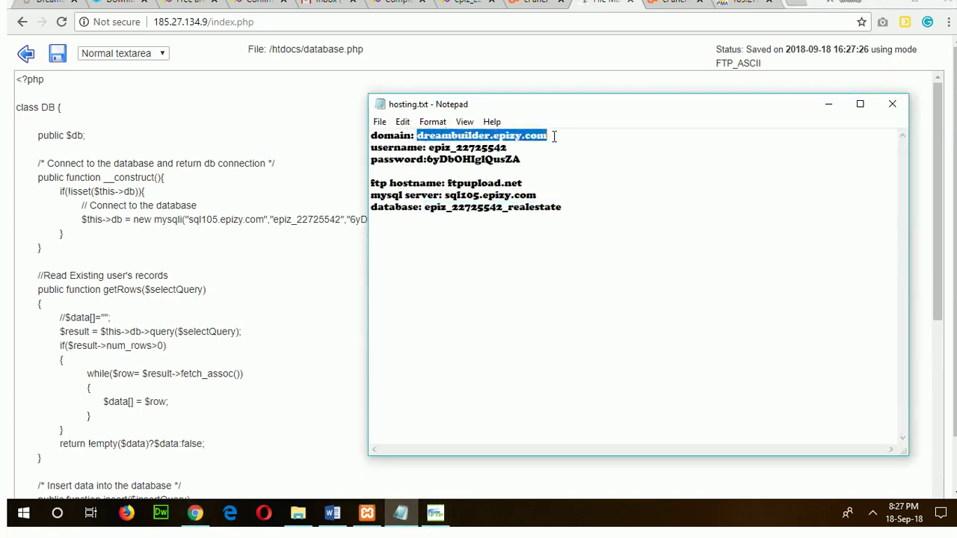
right_click(529, 139)
click(566, 182)
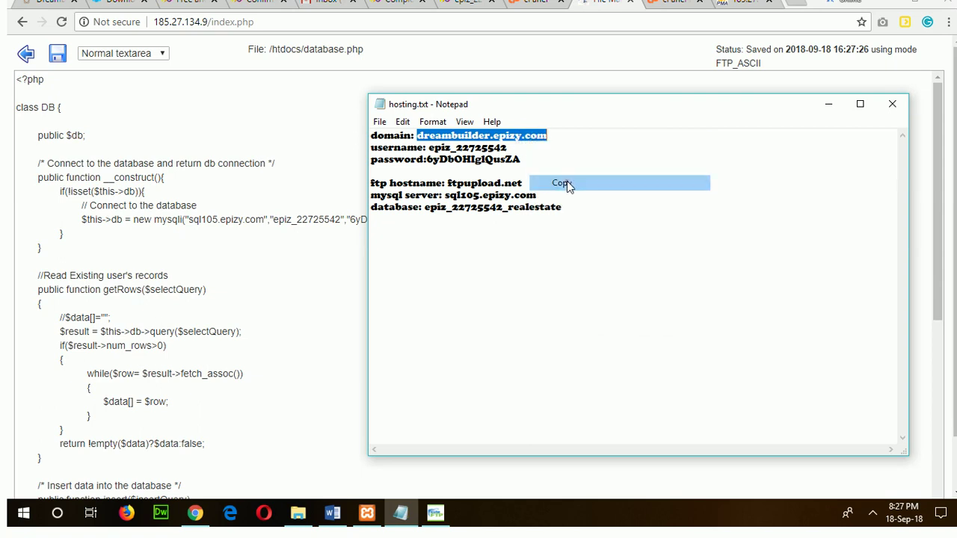
Load dreambuilder.epizy.com in a new Chrome tab using Paste and go.
click(335, 147)
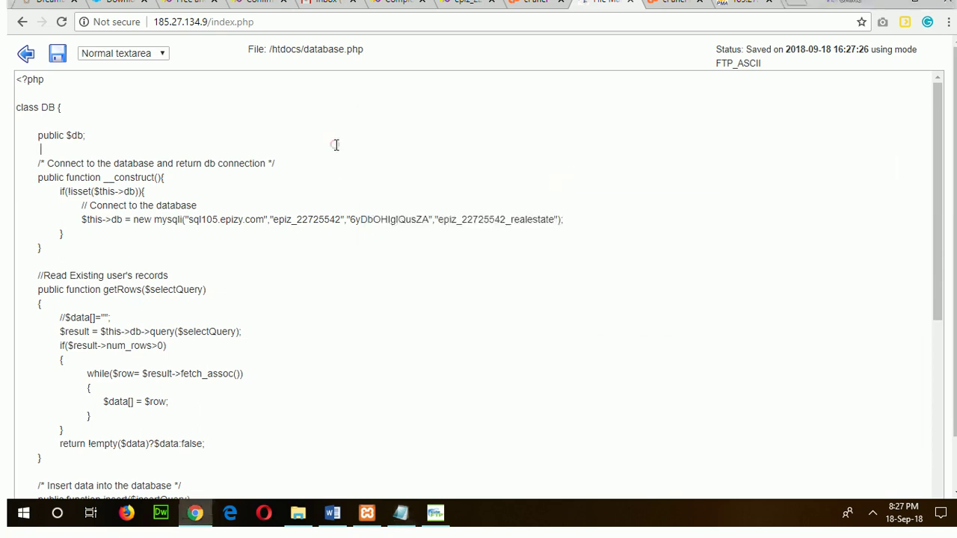
click(791, 5)
right_click(343, 22)
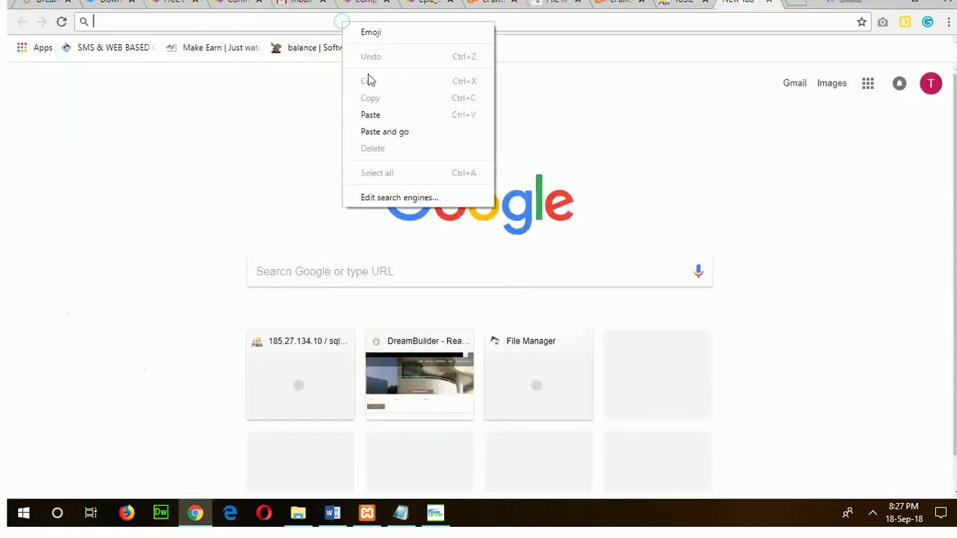
click(380, 132)
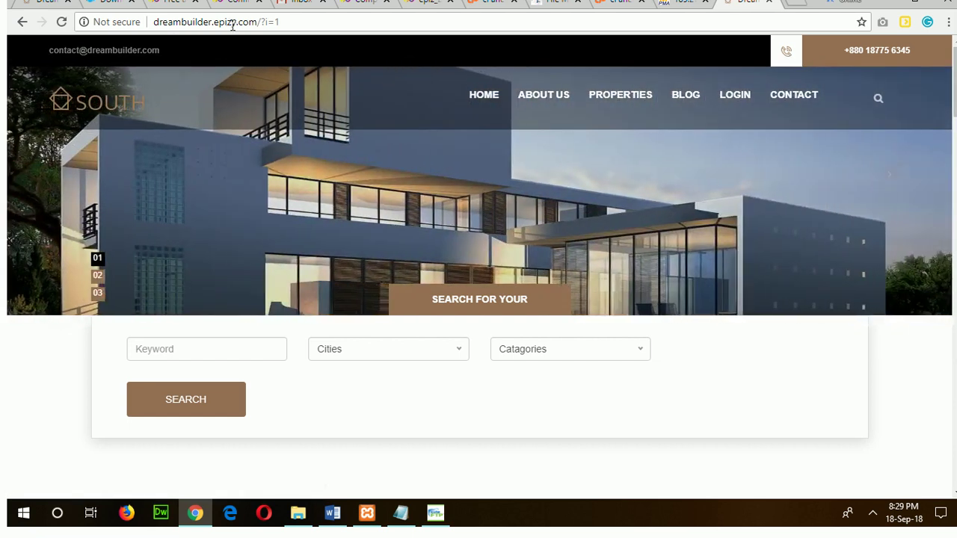
click(34, 4)
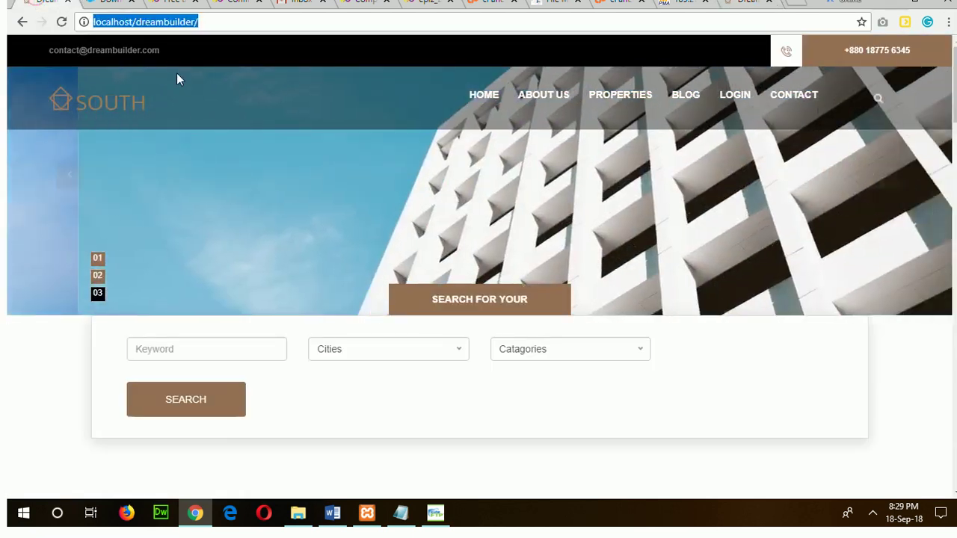
click(206, 19)
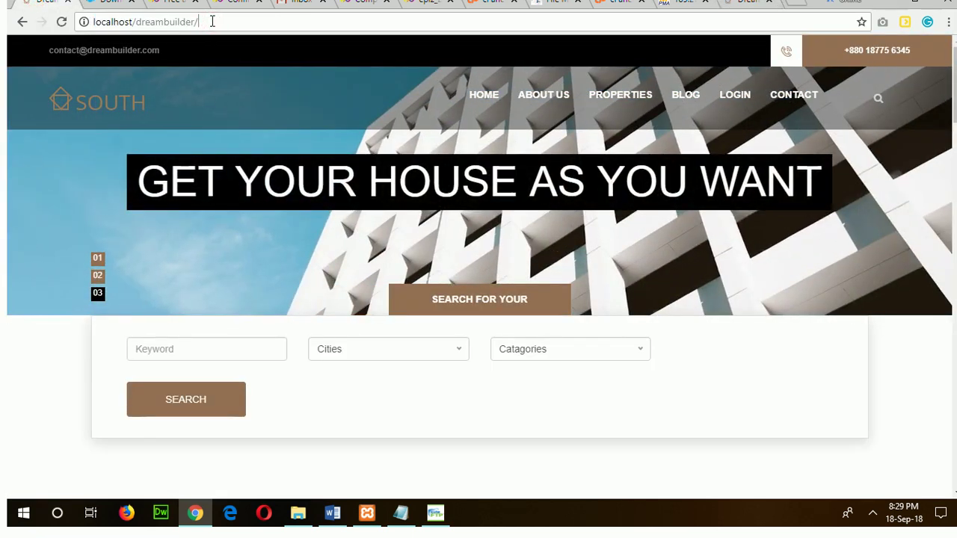
click(742, 8)
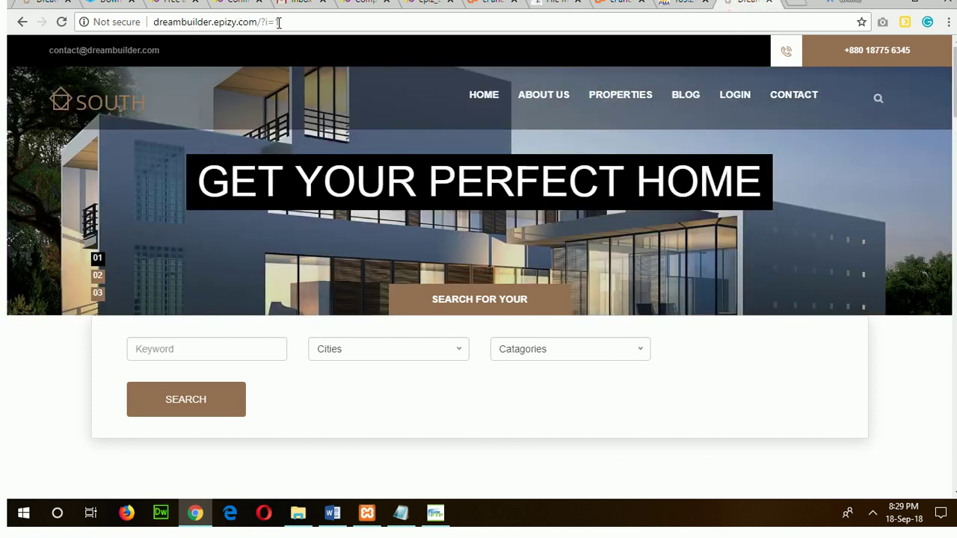
scroll(352, 214, down, 7)
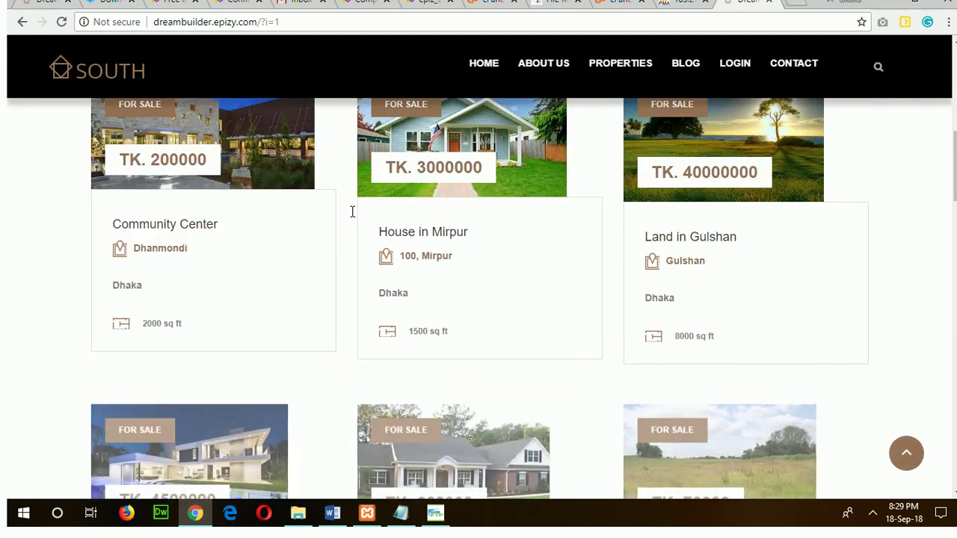
scroll(473, 262, up, 7)
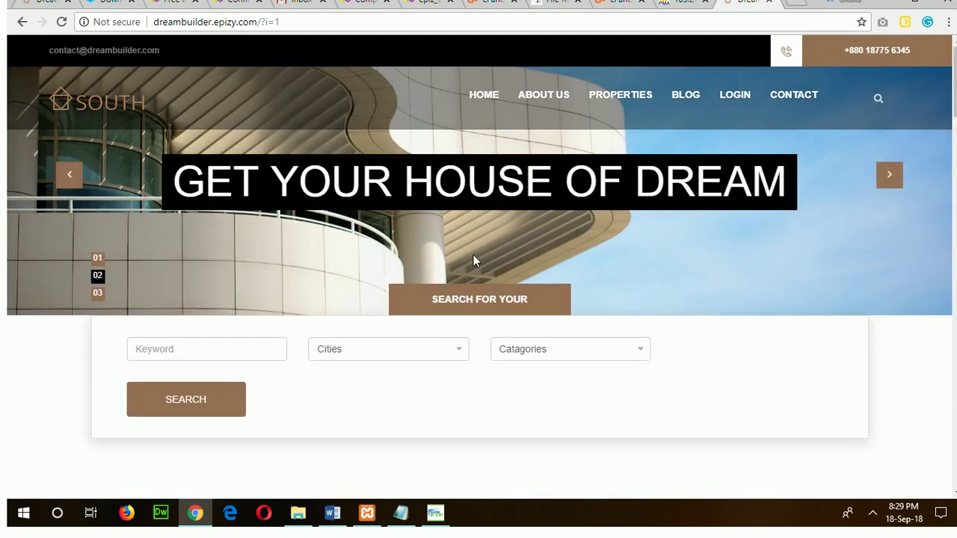